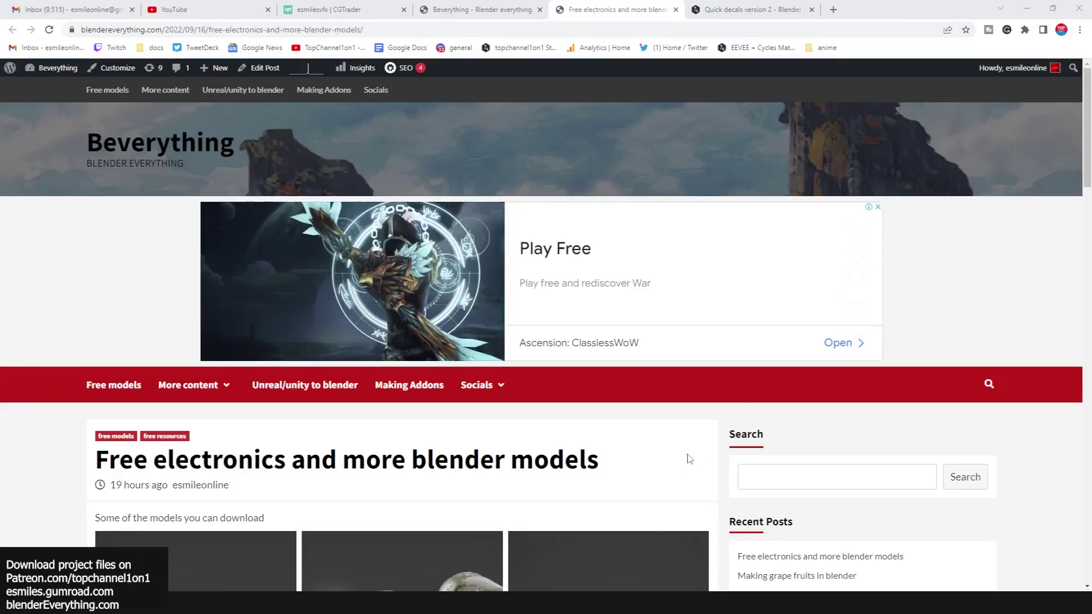
# Look over the model previews in the "Free electronics and more blender models" post.
pyautogui.scroll(-1, 691, 459)
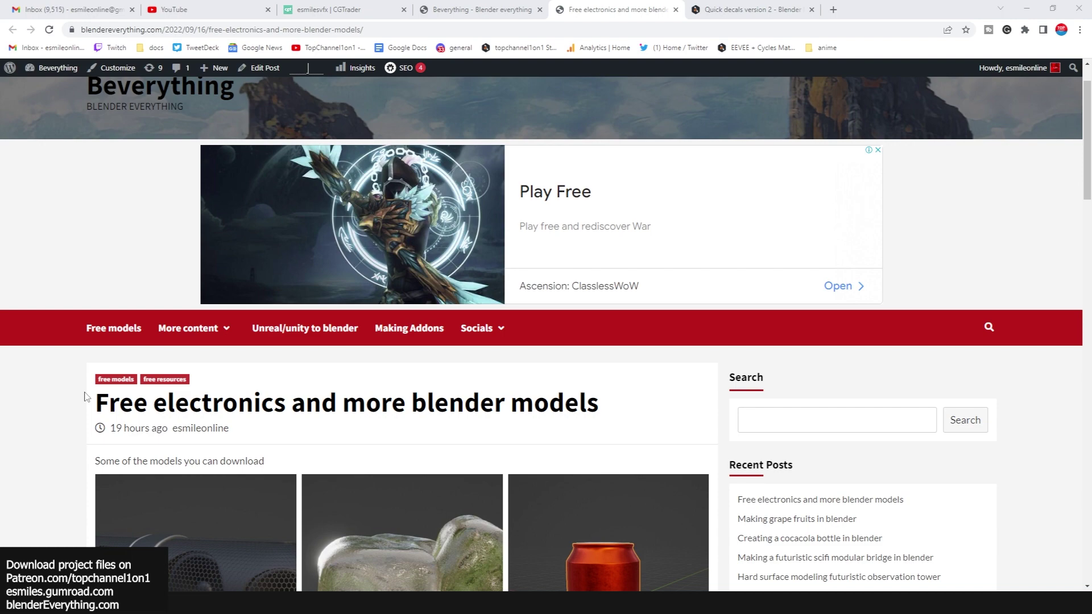
pyautogui.scroll(-5, 86, 397)
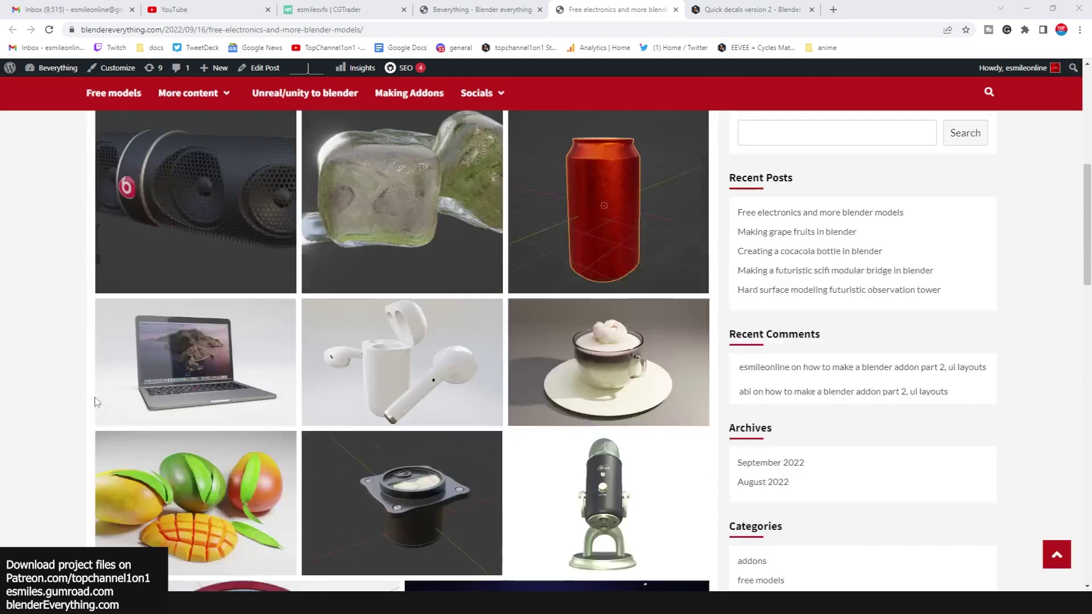
pyautogui.scroll(4, 99, 400)
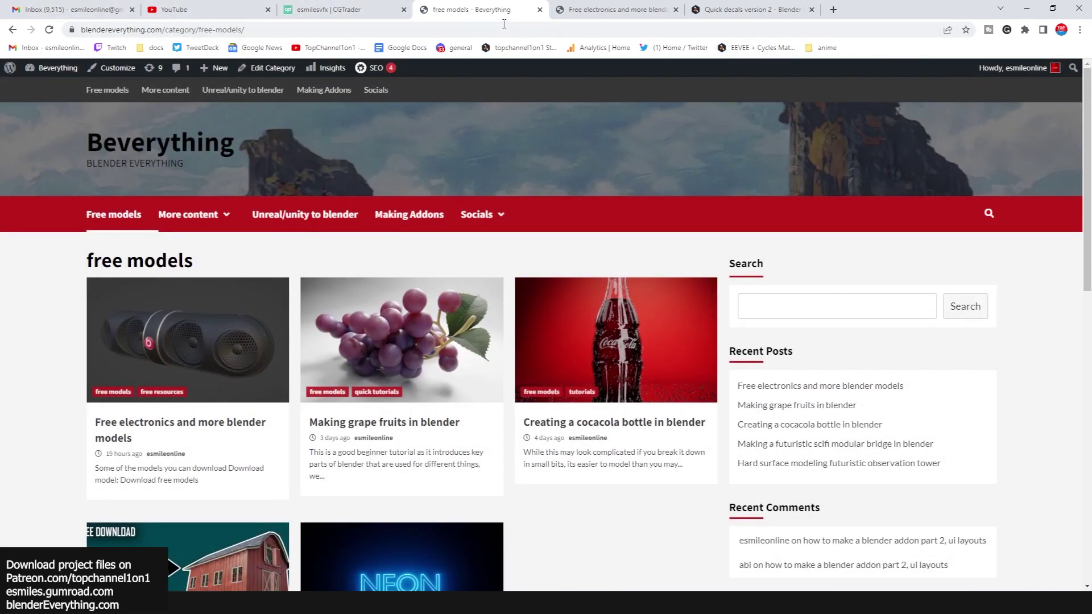
# Bookmark the site's free models category page on the bookmarks bar.
pyautogui.hotkey('ctrl', 'd')
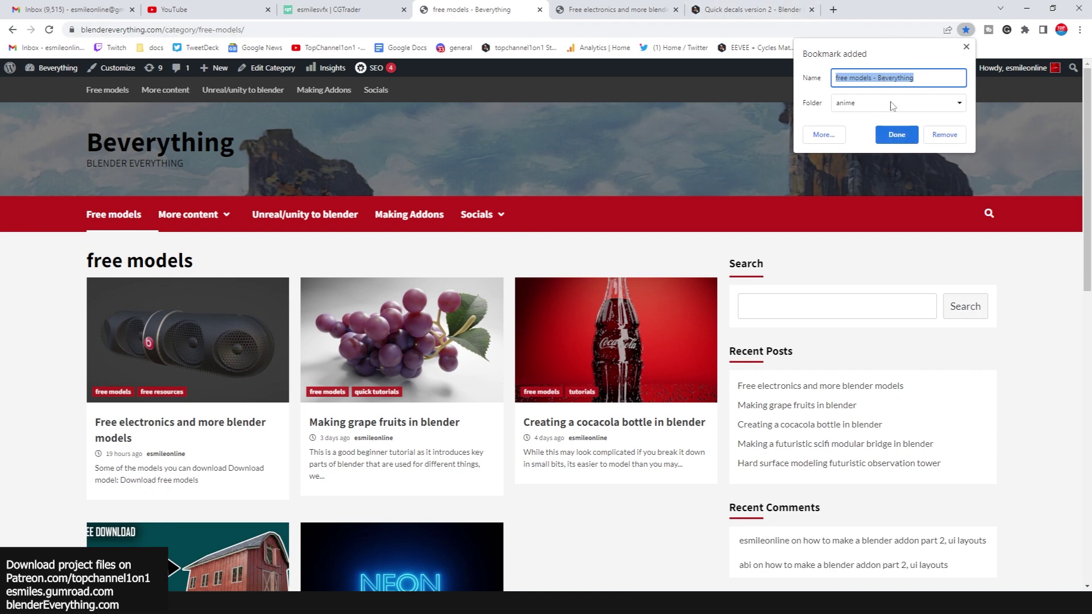
pyautogui.click(893, 106)
pyautogui.click(886, 36)
pyautogui.click(892, 136)
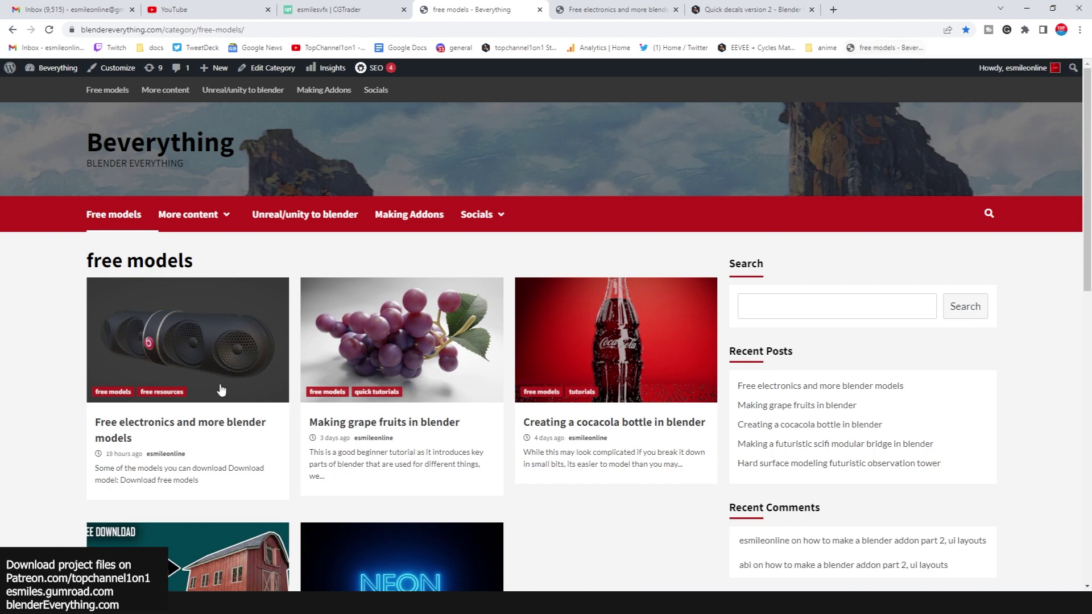
# Browse the free electronics post and open its "Download free models" Google Drive folder.
pyautogui.scroll(-5, 265, 334)
pyautogui.scroll(5, 264, 330)
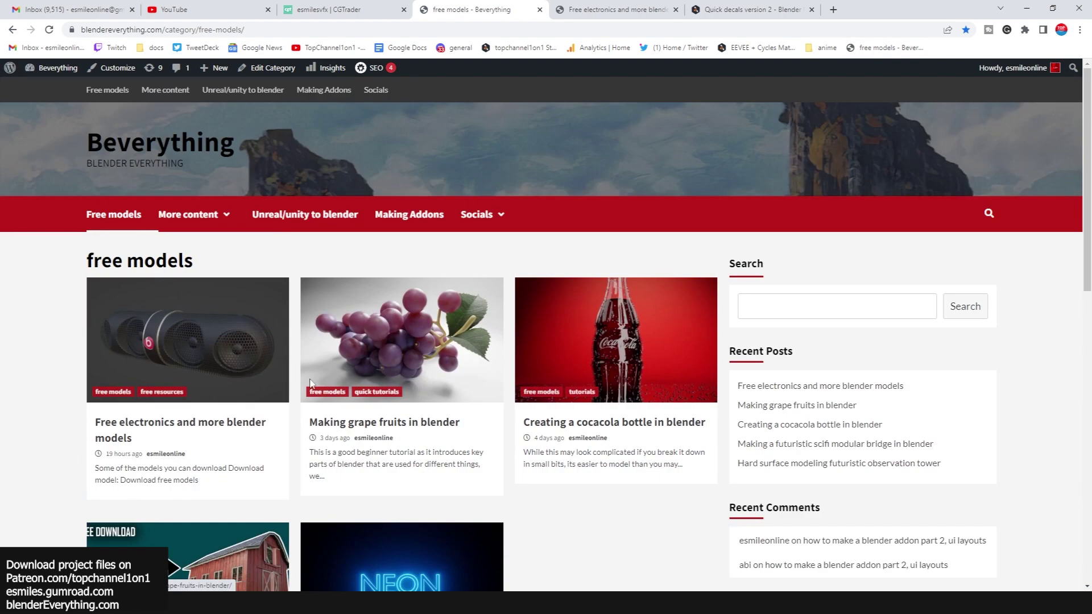
pyautogui.click(608, 10)
pyautogui.scroll(-2, 401, 332)
pyautogui.scroll(-3, 401, 332)
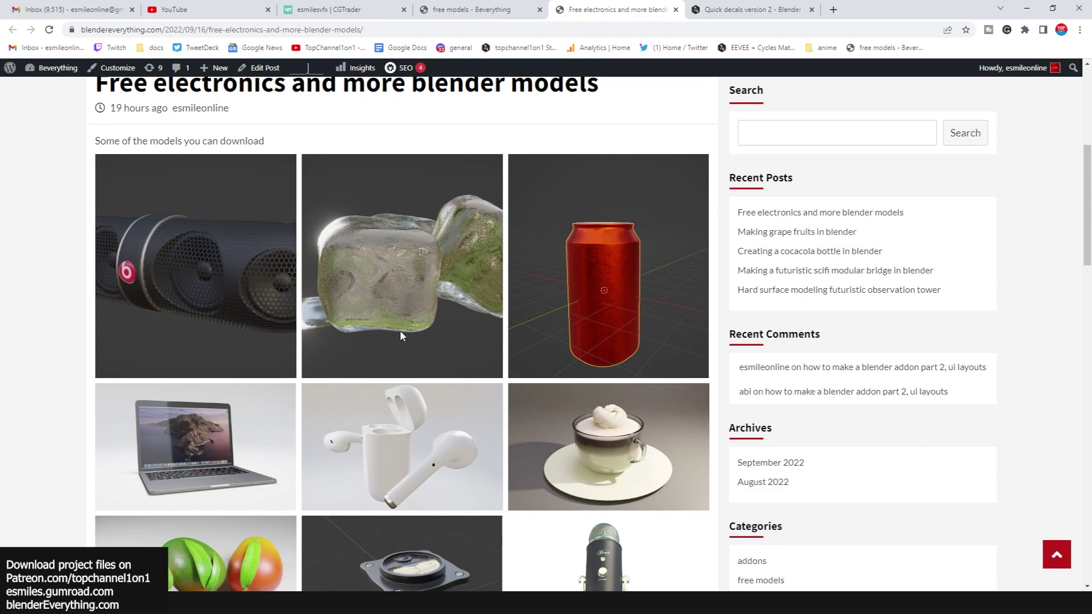
pyautogui.scroll(-4, 365, 135)
pyautogui.scroll(-6, 462, 194)
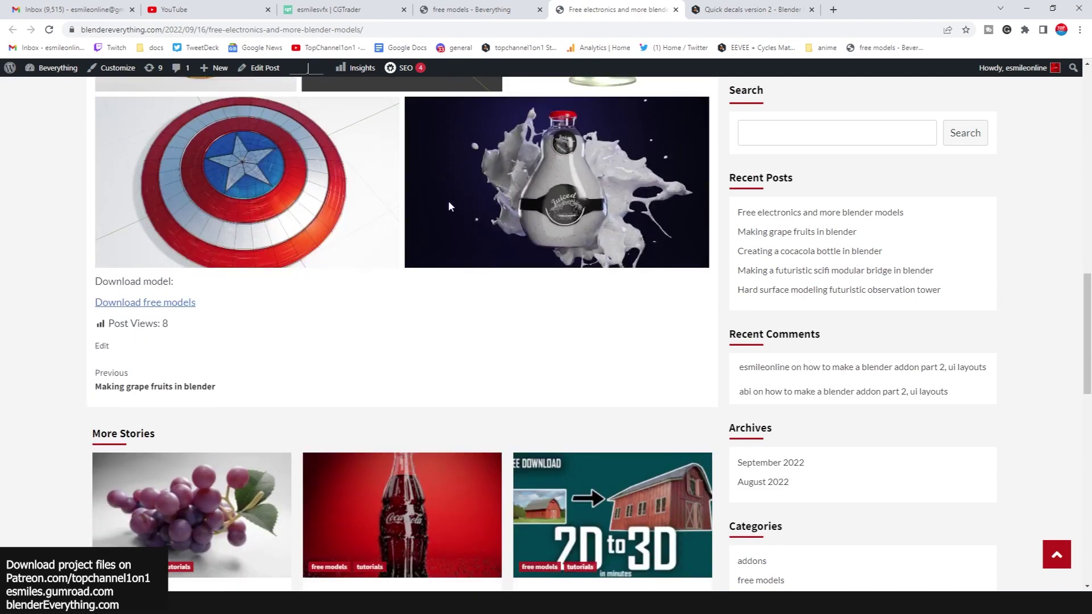
pyautogui.click(179, 303)
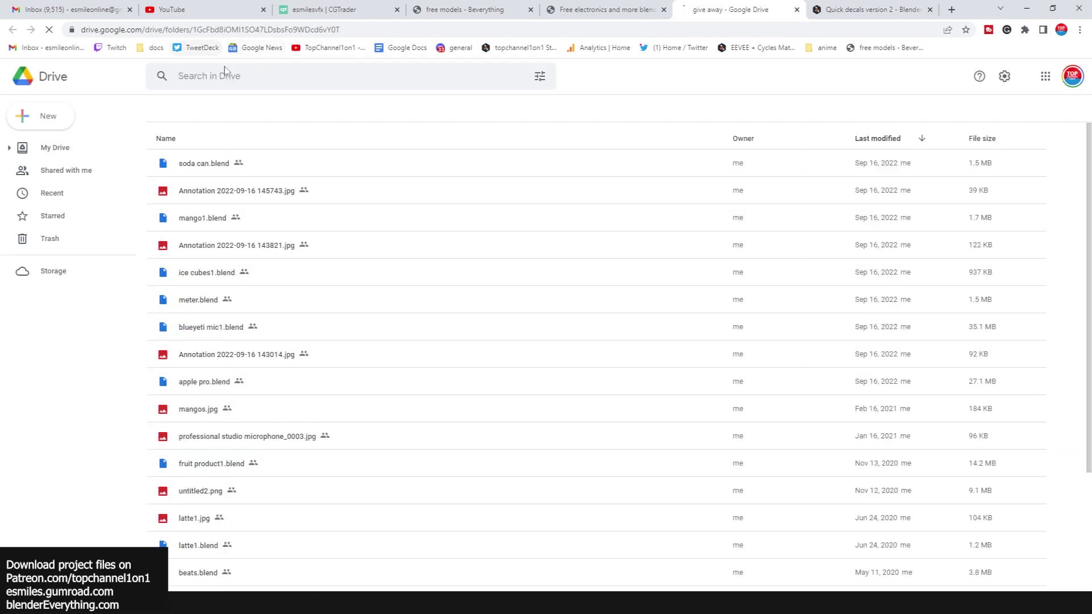
pyautogui.scroll(-5, 212, 435)
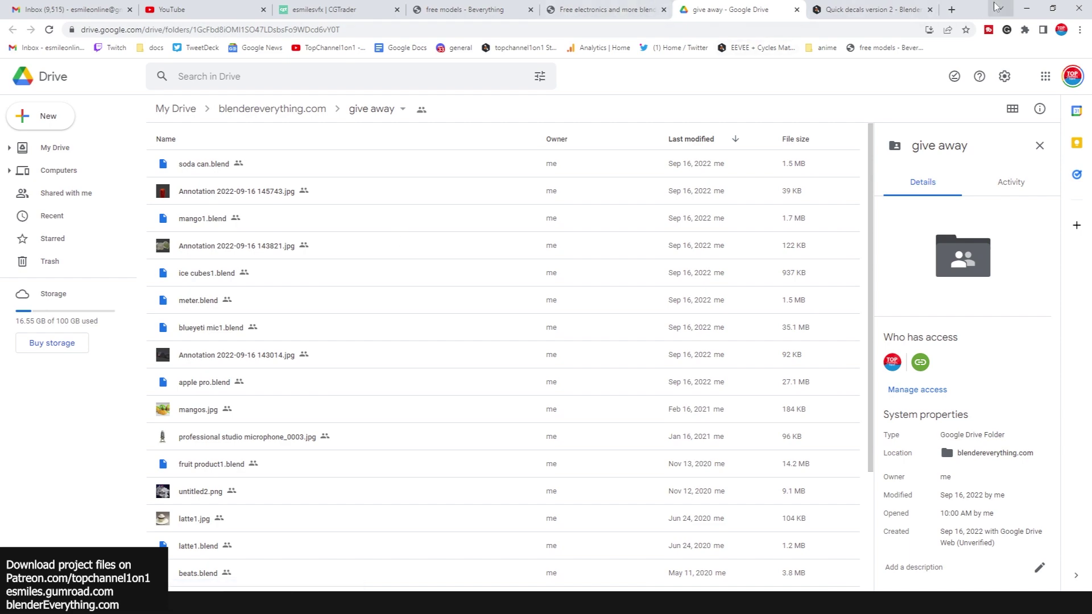
# Minimize the browser, switch to Blender and open apple earbuds1.blend.
pyautogui.click(1001, 10)
pyautogui.click(1027, 9)
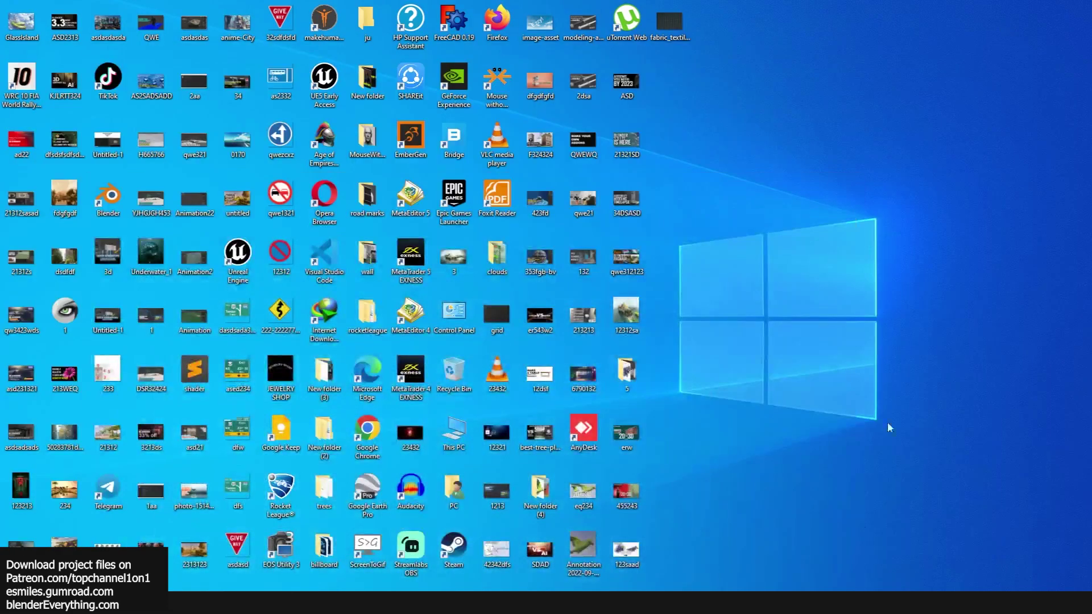
pyautogui.click(411, 601)
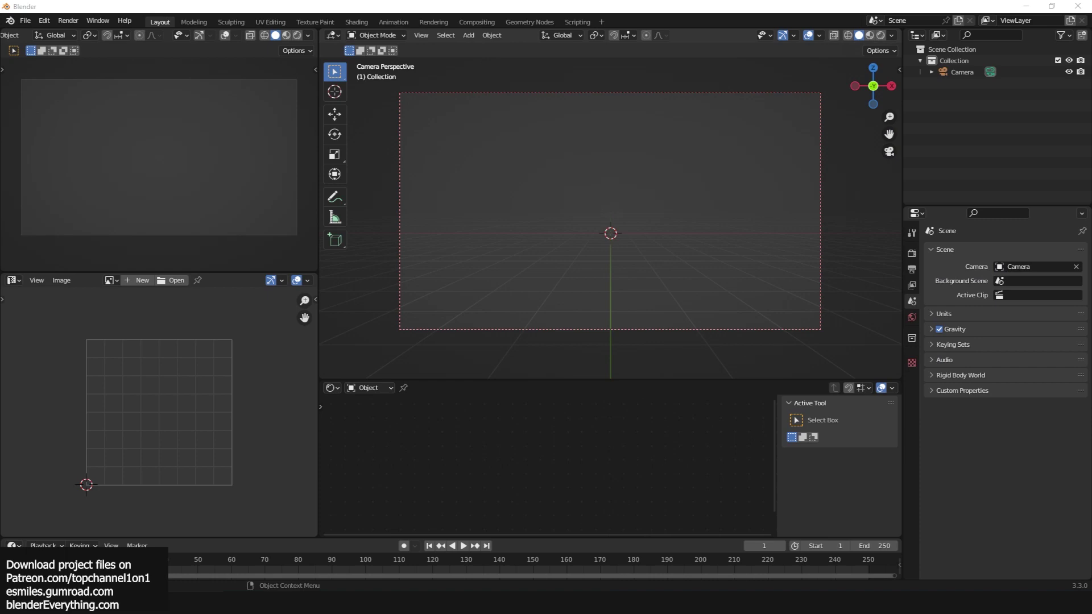
pyautogui.moveTo(617, 163); pyautogui.dragTo(616, 162)
pyautogui.click(614, 161)
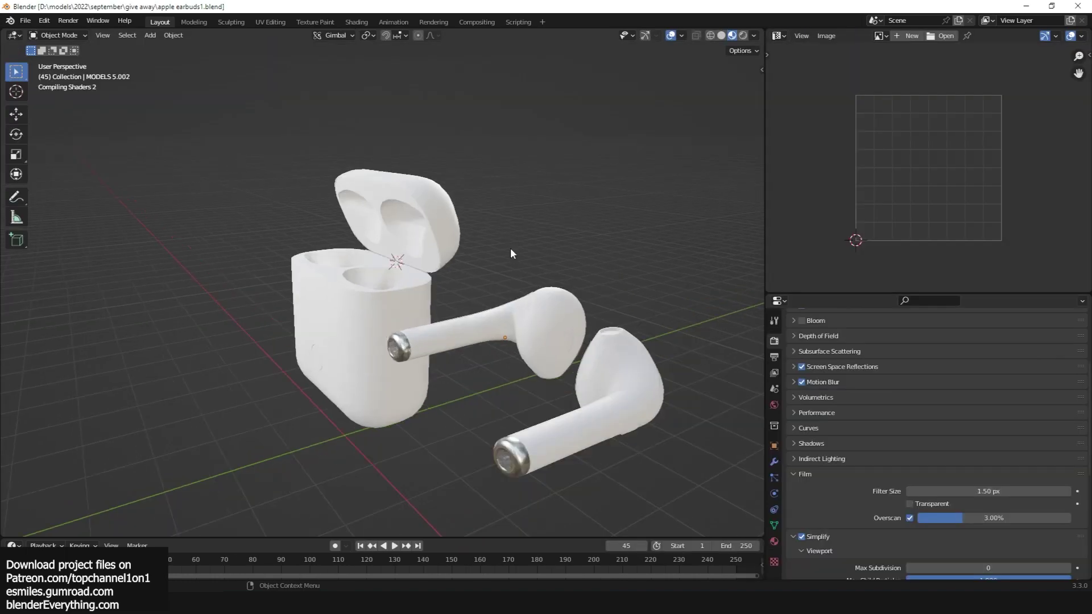
# Inspect the earbuds and their charging case from several sides and distances.
pyautogui.scroll(4, 546, 256)
pyautogui.moveTo(582, 265); pyautogui.dragTo(626, 259, button='middle')
pyautogui.scroll(-6, 625, 259)
pyautogui.scroll(5, 544, 256)
pyautogui.moveTo(456, 234); pyautogui.dragTo(683, 227, button='middle')
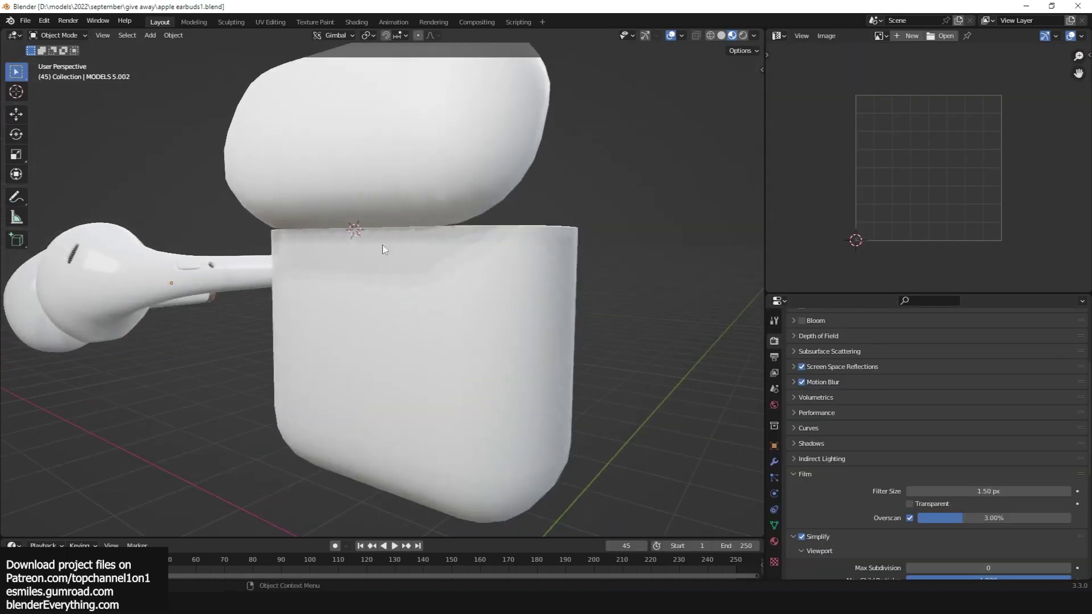
pyautogui.scroll(-4, 416, 205)
pyautogui.moveTo(383, 247); pyautogui.dragTo(455, 318, button='middle')
# Examine the mesh topology of the charging case with the wireframe overlay on, and turn the overlay back off.
pyautogui.rightClick(460, 264)
pyautogui.click(411, 272)
pyautogui.scroll(5, 455, 319)
pyautogui.moveTo(341, 285); pyautogui.dragTo(409, 245, button='middle')
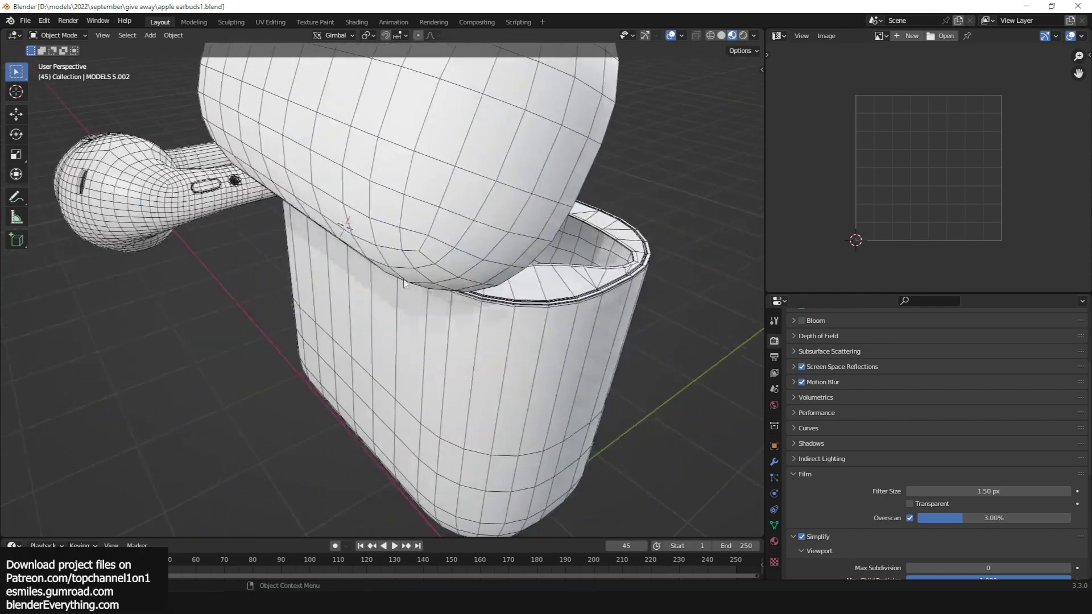
pyautogui.moveTo(295, 216); pyautogui.dragTo(352, 258, button='middle')
pyautogui.scroll(-6, 353, 257)
pyautogui.rightClick(415, 243)
pyautogui.click(415, 244)
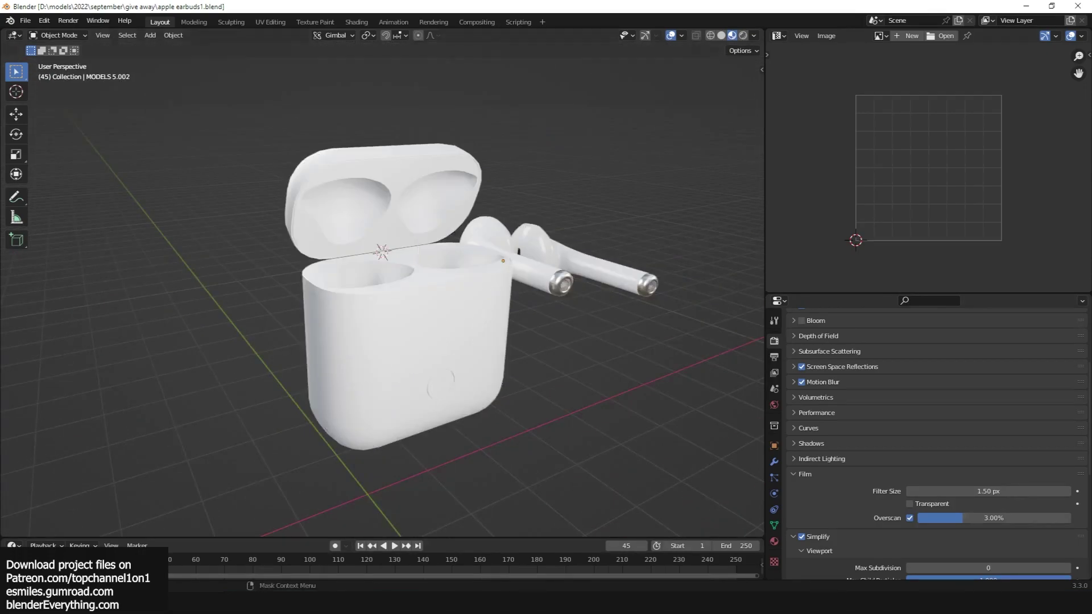
# Open apple pro.blend and look over the laptop's keyboard and screen up close.
pyautogui.moveTo(402, 202); pyautogui.dragTo(335, 152)
pyautogui.click(336, 153)
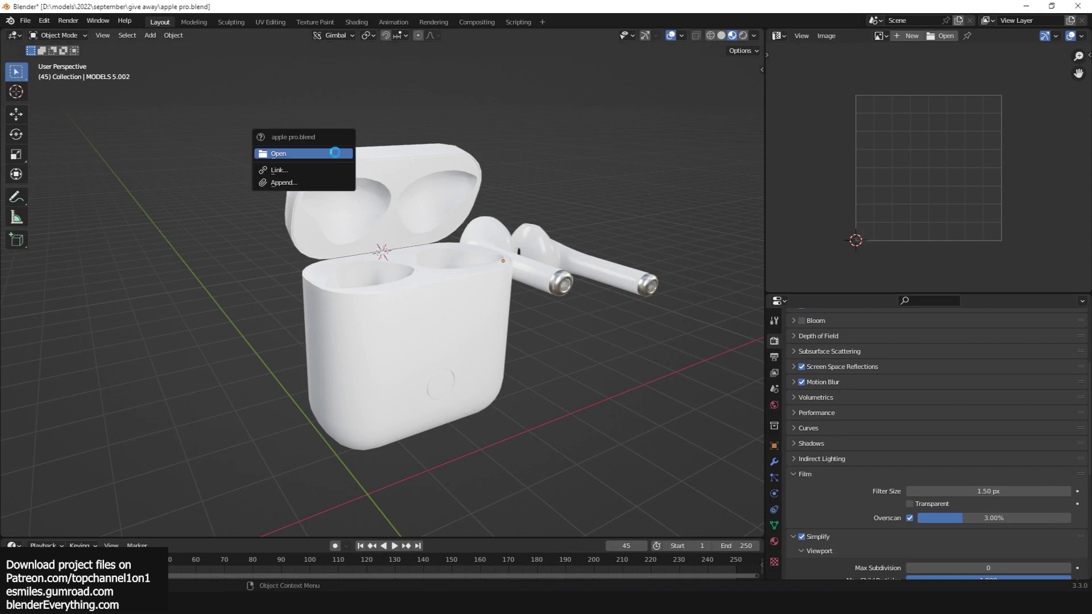
pyautogui.scroll(4, 593, 200)
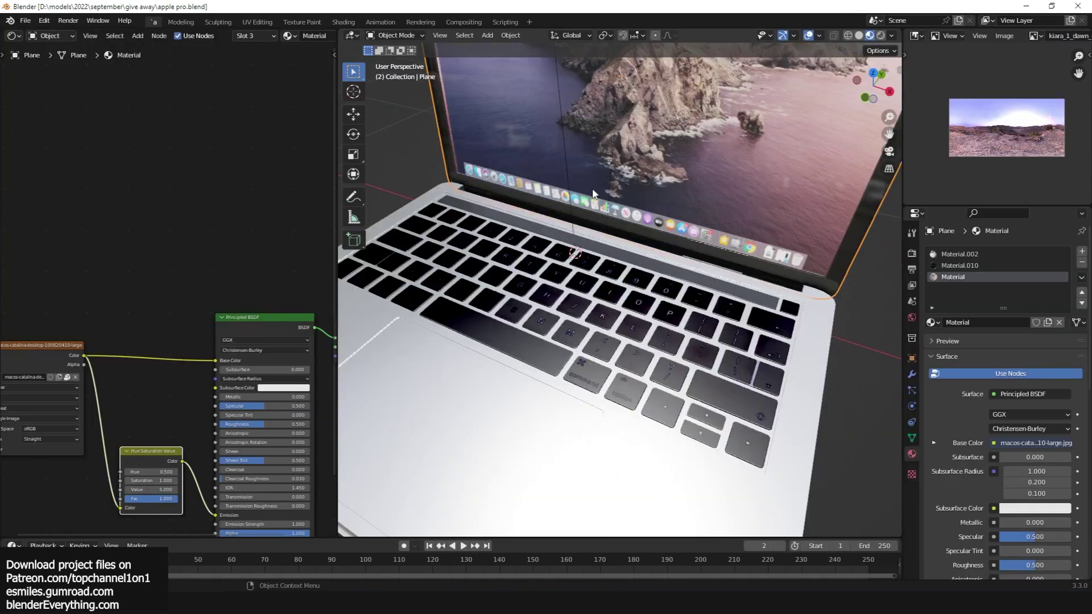
pyautogui.moveTo(592, 197); pyautogui.dragTo(527, 143, button='middle')
pyautogui.moveTo(599, 142); pyautogui.dragTo(856, 231, button='middle')
pyautogui.scroll(-5, 777, 228)
pyautogui.scroll(5, 842, 250)
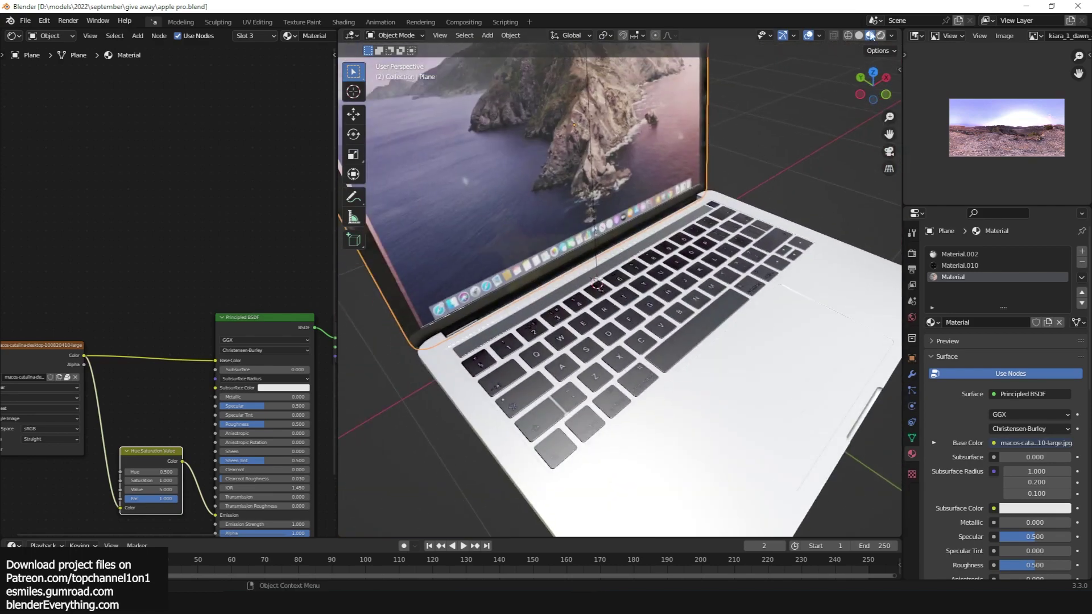
# Hide the 3D viewport overlays and inspect the laptop from several angles.
pyautogui.click(809, 35)
pyautogui.moveTo(757, 160); pyautogui.dragTo(592, 128, button='middle')
pyautogui.scroll(-4, 754, 136)
pyautogui.scroll(4, 719, 136)
pyautogui.scroll(-4, 742, 140)
pyautogui.moveTo(742, 138); pyautogui.dragTo(665, 199, button='middle')
pyautogui.scroll(5, 672, 144)
pyautogui.moveTo(672, 145); pyautogui.dragTo(719, 161, button='middle')
pyautogui.scroll(-6, 719, 161)
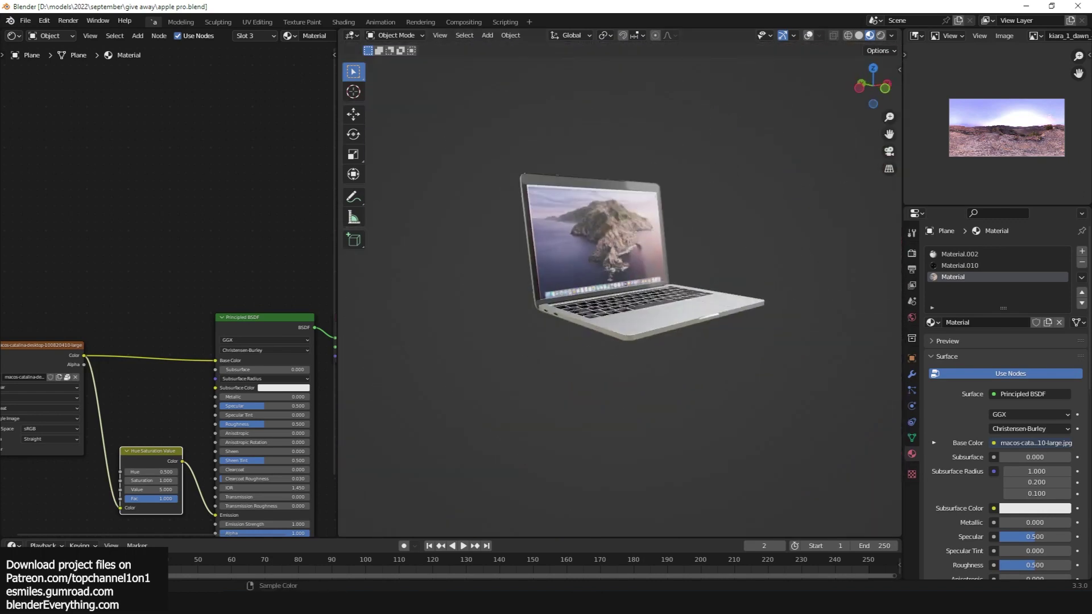
# Open beats.blend and view the speaker from different sides.
pyautogui.rightClick(495, 222)
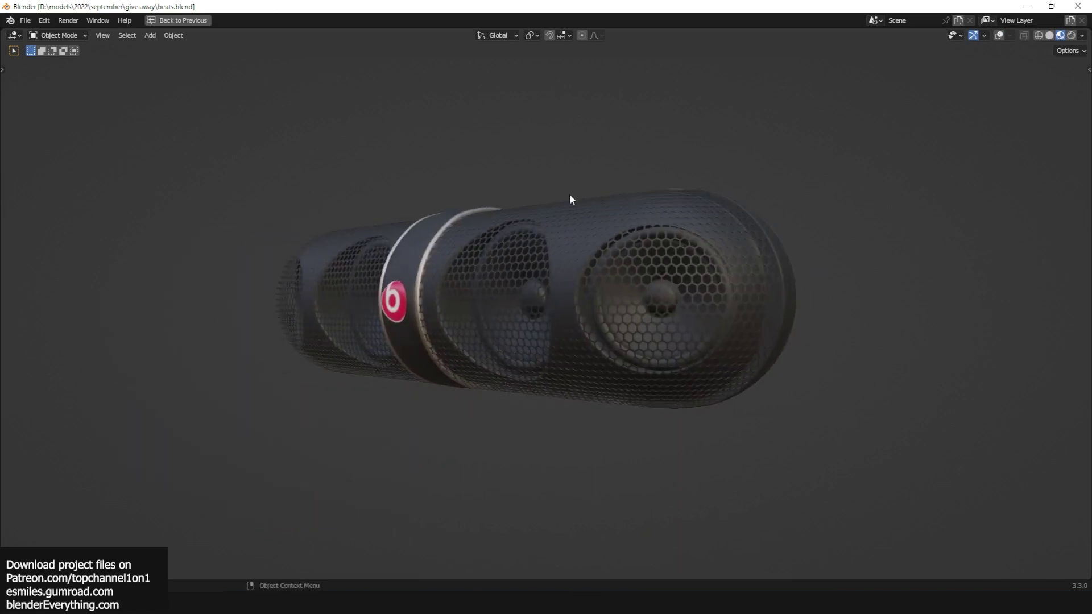
pyautogui.moveTo(571, 199); pyautogui.dragTo(592, 228, button='middle')
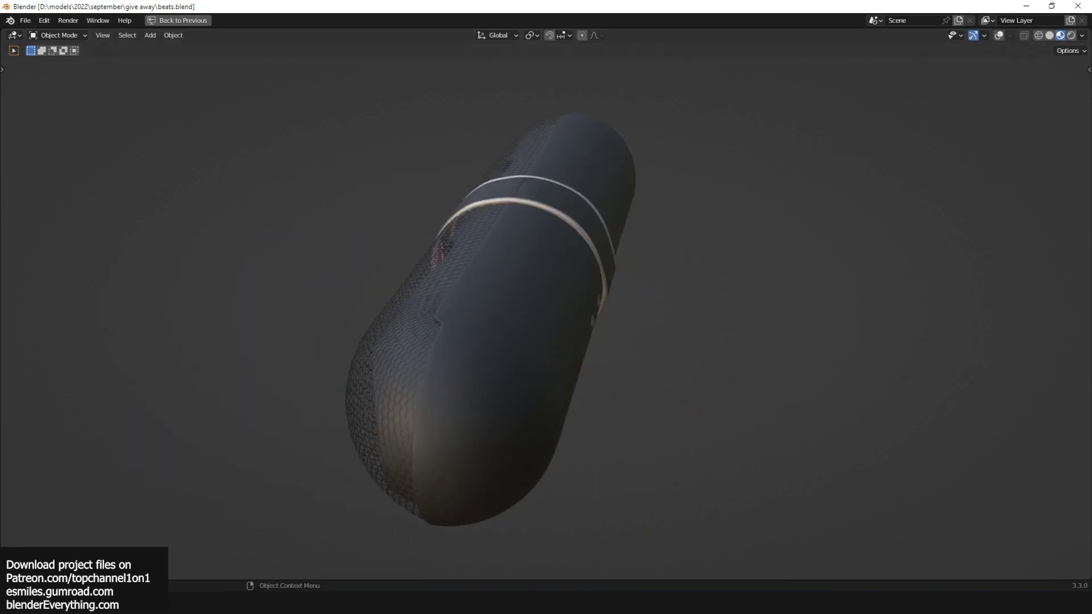
# Open blueyeti mic1.blend, set the 3D viewport to Material Preview shading and inspect the microphone.
pyautogui.rightClick(628, 210)
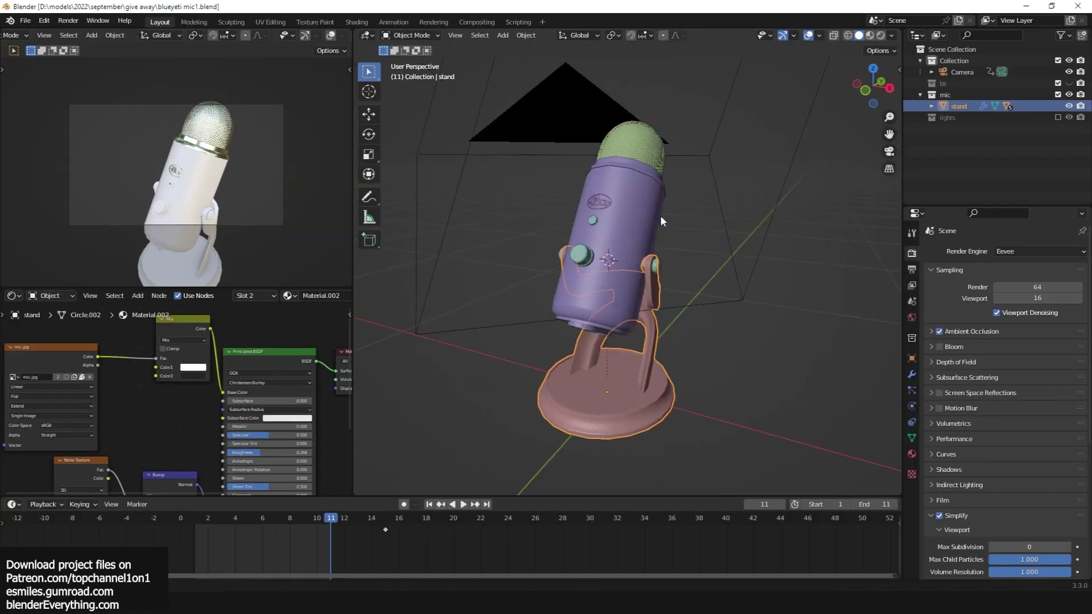
pyautogui.click(869, 35)
pyautogui.scroll(3, 705, 204)
pyautogui.moveTo(532, 188)
pyautogui.mouseDown(button='middle')
pyautogui.moveTo(705, 204)
pyautogui.moveTo(663, 213)
pyautogui.moveTo(537, 156)
pyautogui.moveTo(581, 134)
pyautogui.moveTo(630, 168)
pyautogui.moveTo(663, 211)
pyautogui.moveTo(592, 241)
pyautogui.mouseUp(button='middle')
pyautogui.click(592, 241)
pyautogui.moveTo(802, 244); pyautogui.dragTo(620, 327, button='middle')
pyautogui.scroll(-5, 645, 281)
pyautogui.scroll(5, 645, 281)
pyautogui.scroll(4, 697, 320)
pyautogui.scroll(-6, 638, 302)
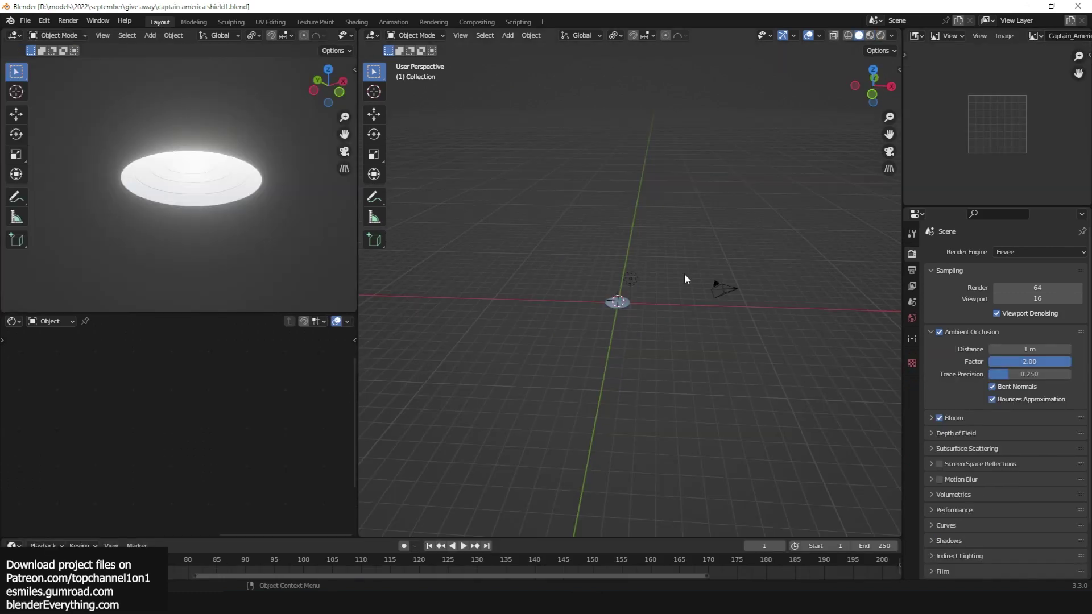
# Select and frame the shield in captain america shield1.blend, and inspect the star and ring grooves on its surface.
pyautogui.scroll(6, 684, 273)
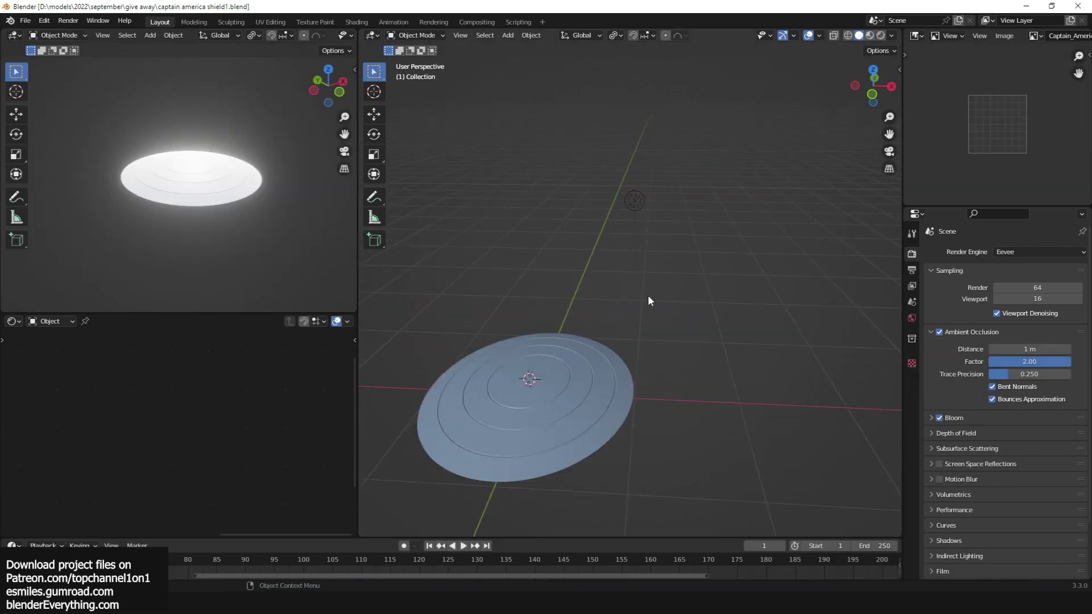
pyautogui.click(562, 382)
pyautogui.press('KP_Decimal')
pyautogui.scroll(-4, 221, 397)
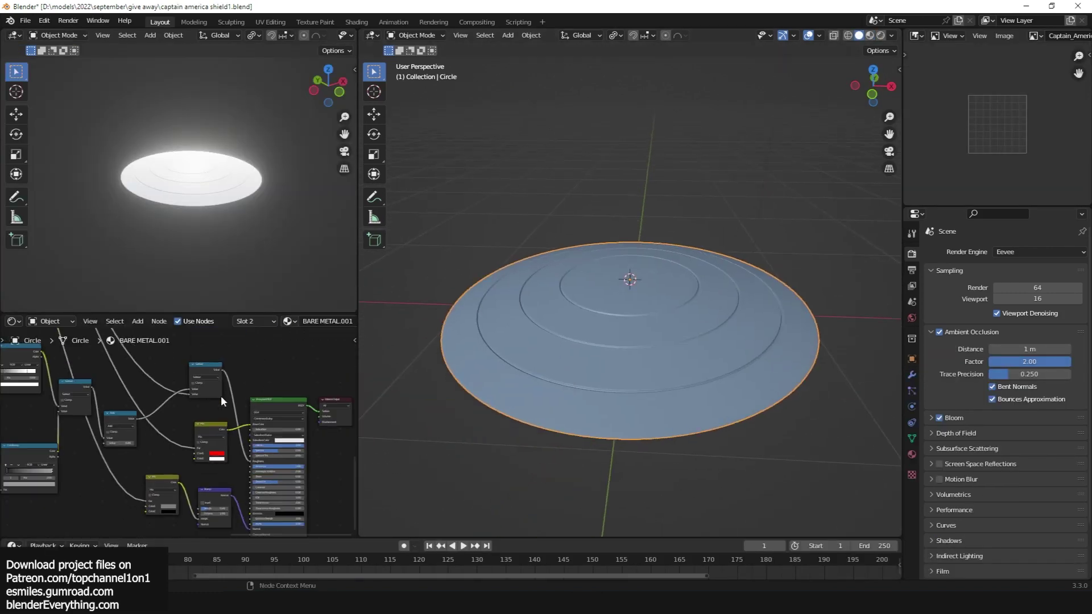
pyautogui.moveTo(648, 378); pyautogui.dragTo(711, 401, button='middle')
pyautogui.scroll(5, 711, 401)
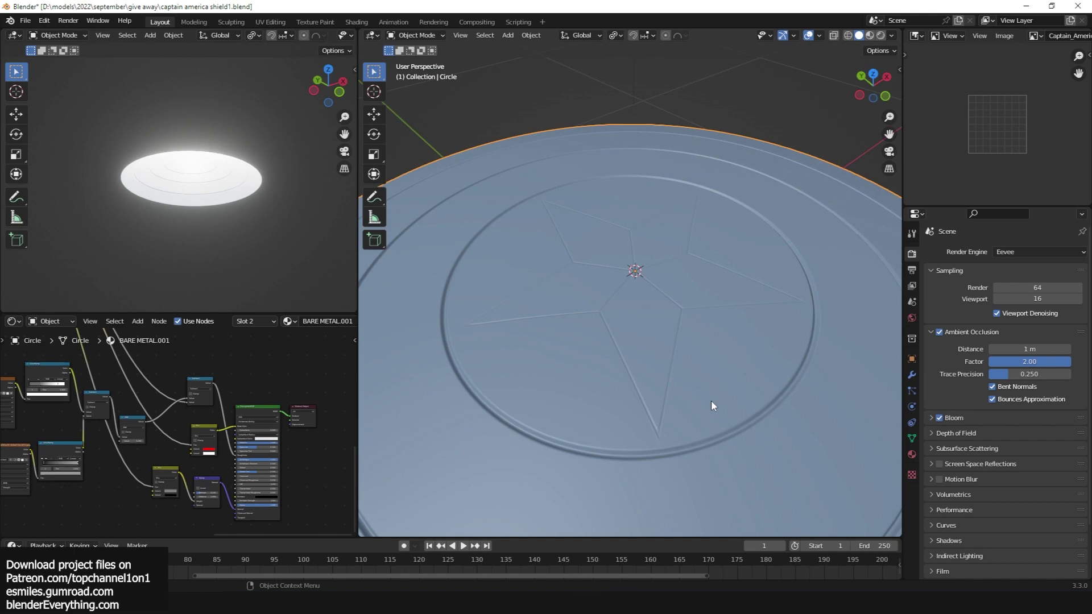
pyautogui.scroll(-2, 711, 398)
pyautogui.scroll(3, 712, 395)
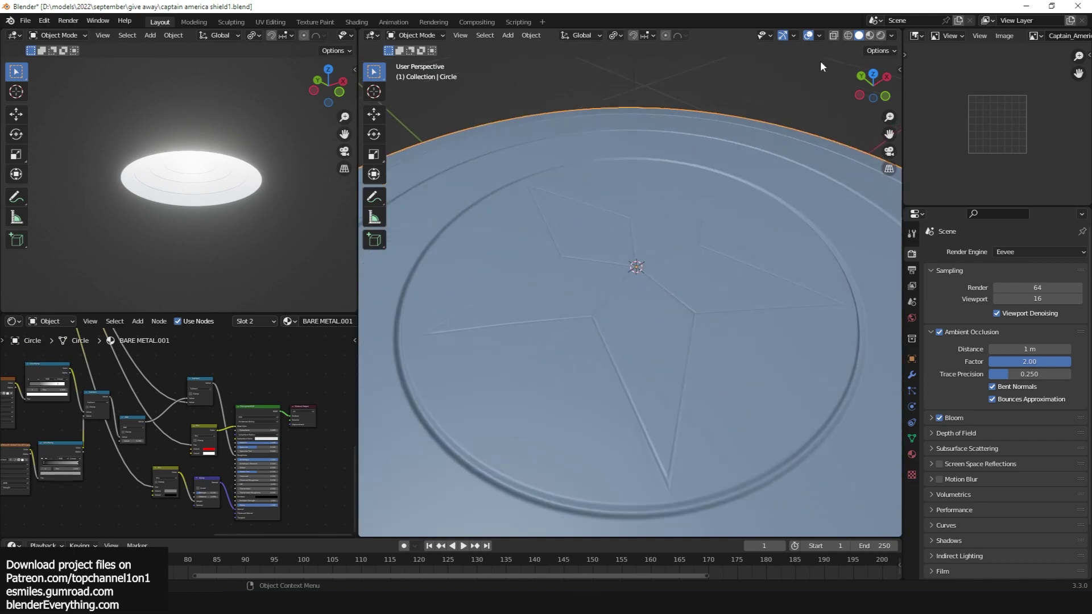
# Set the 3D viewport to Material Preview shading and inspect the shield's colours and scratches.
pyautogui.click(871, 36)
pyautogui.scroll(-3, 800, 234)
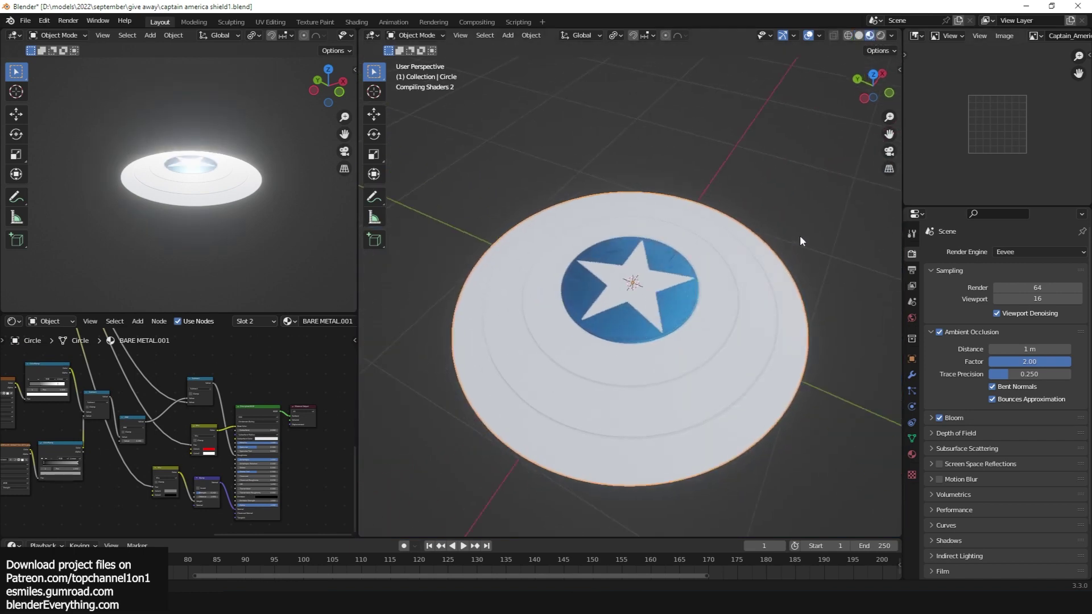
pyautogui.scroll(3, 766, 254)
pyautogui.moveTo(765, 254); pyautogui.dragTo(732, 298, button='middle')
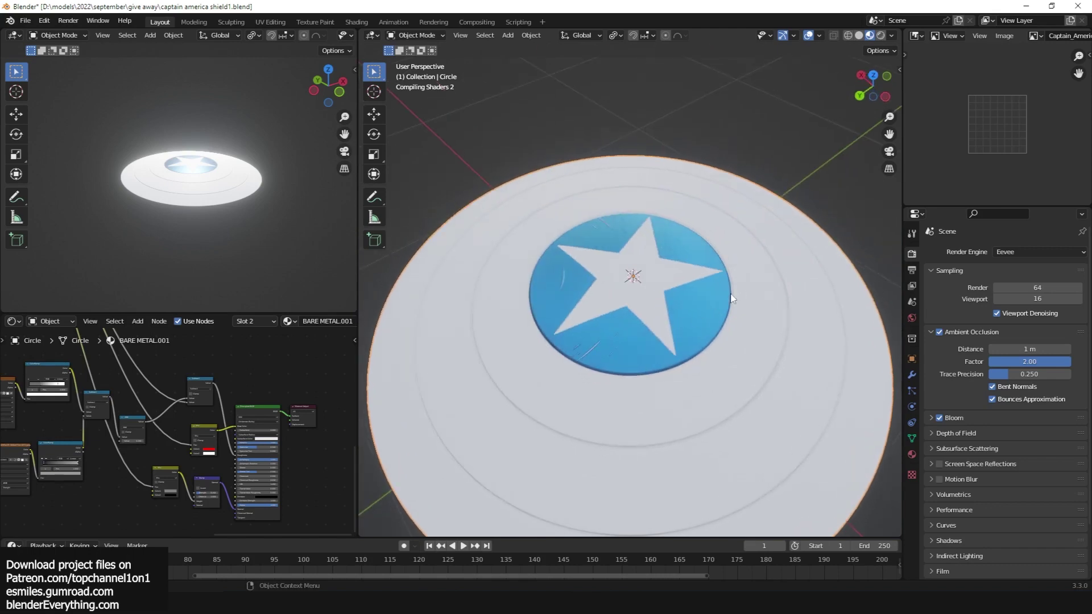
pyautogui.scroll(-2, 674, 317)
pyautogui.moveTo(674, 316); pyautogui.dragTo(742, 261, button='middle')
pyautogui.scroll(5, 645, 337)
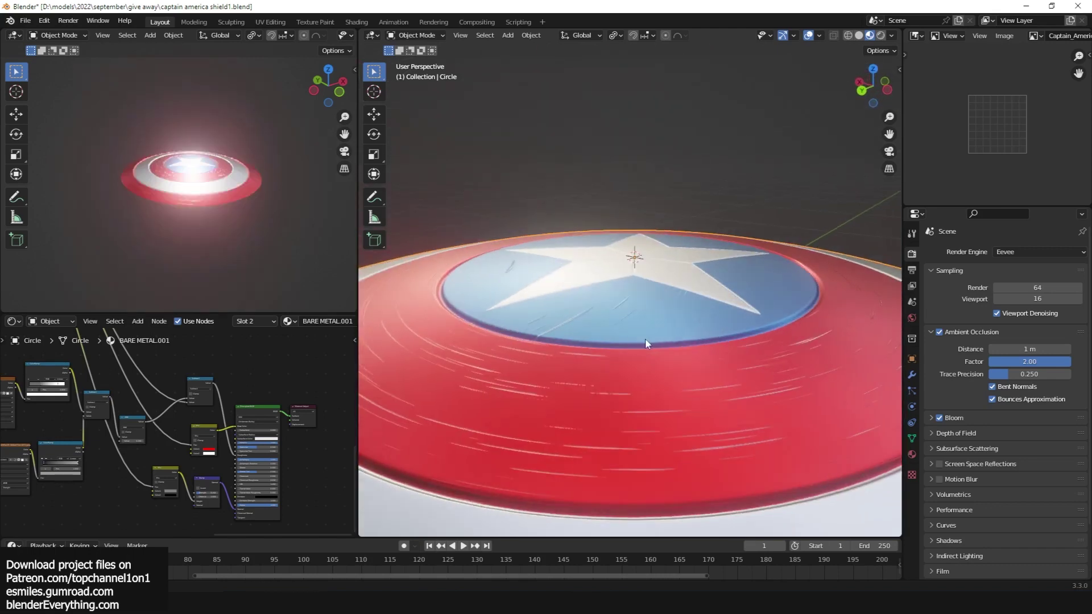
pyautogui.moveTo(645, 338); pyautogui.dragTo(618, 349, button='middle')
# Examine the full BARE METAL.001 node tree and the shield's textured surface.
pyautogui.scroll(-6, 338, 428)
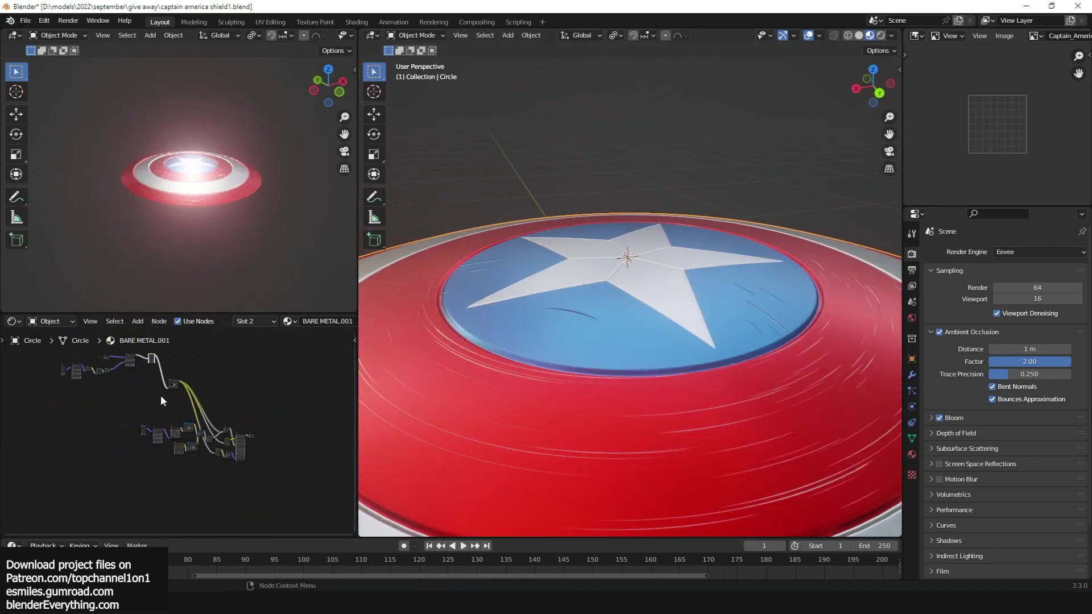
pyautogui.scroll(-4, 532, 286)
pyautogui.scroll(6, 616, 333)
pyautogui.moveTo(531, 282); pyautogui.dragTo(621, 302, button='middle')
pyautogui.scroll(-3, 666, 293)
# Bring up The asset library add-on for the 3D viewport and view the shield from higher above.
pyautogui.press('n')
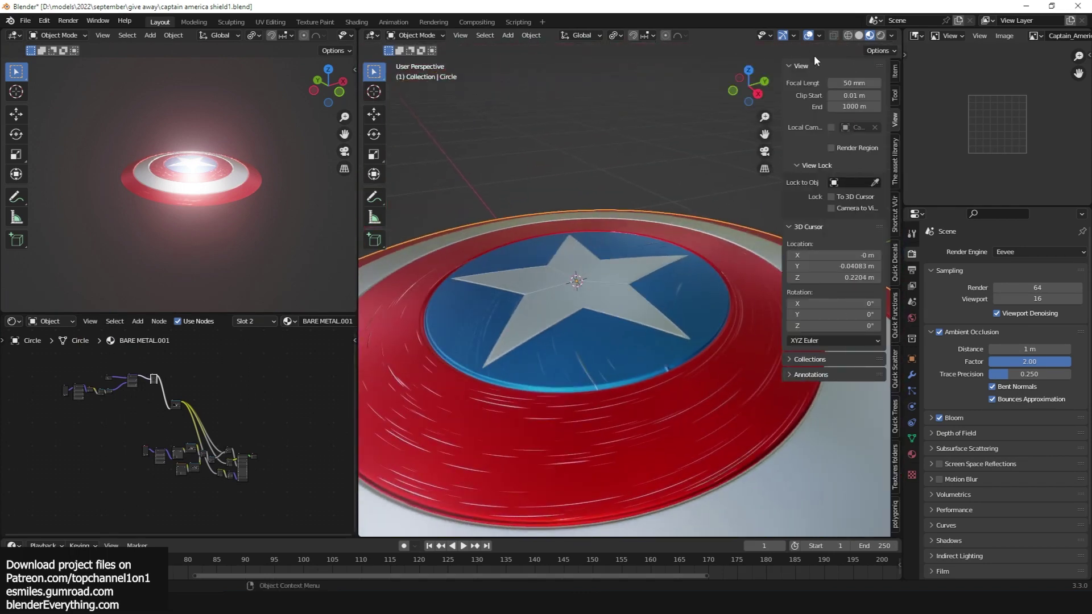
pyautogui.click(895, 171)
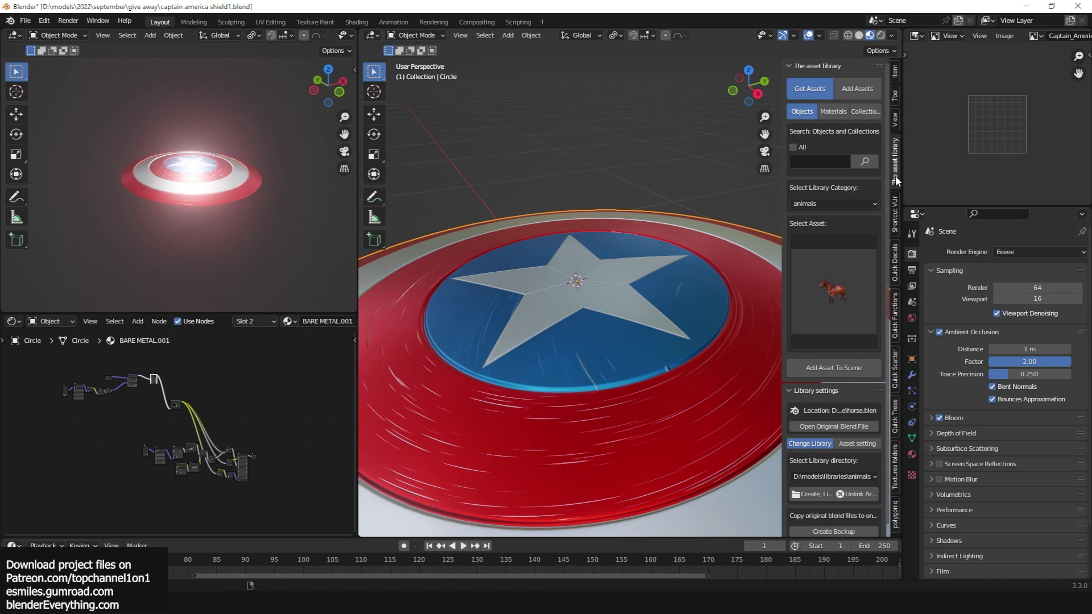
pyautogui.moveTo(634, 250); pyautogui.dragTo(607, 322, button='middle')
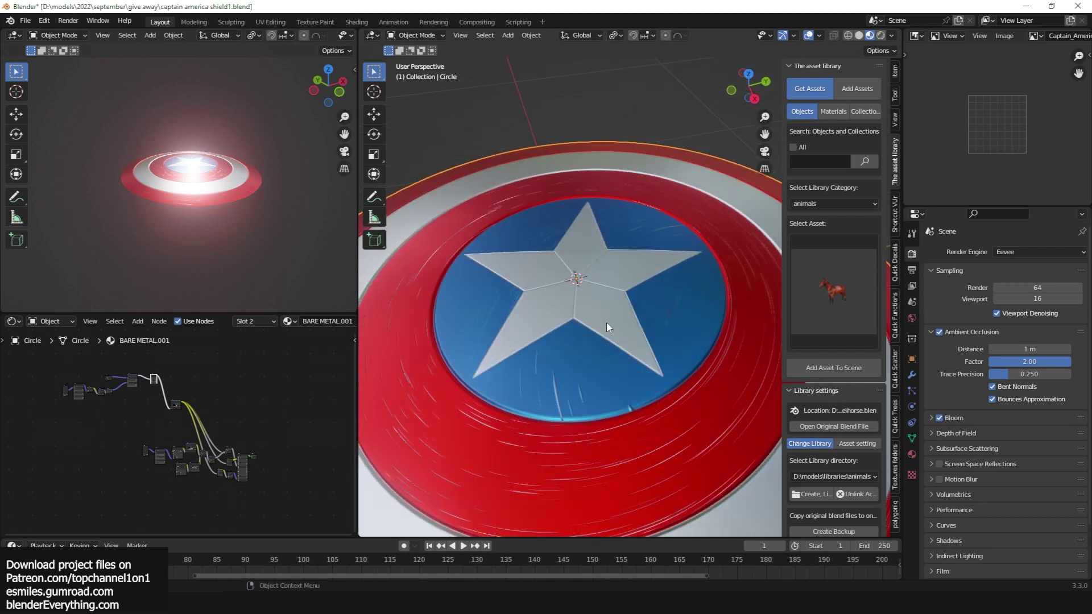
# Render a preview of the shield's BARE METAL.001 material and save the material to the asset library.
pyautogui.scroll(-4, 599, 295)
pyautogui.click(912, 455)
pyautogui.scroll(4, 649, 262)
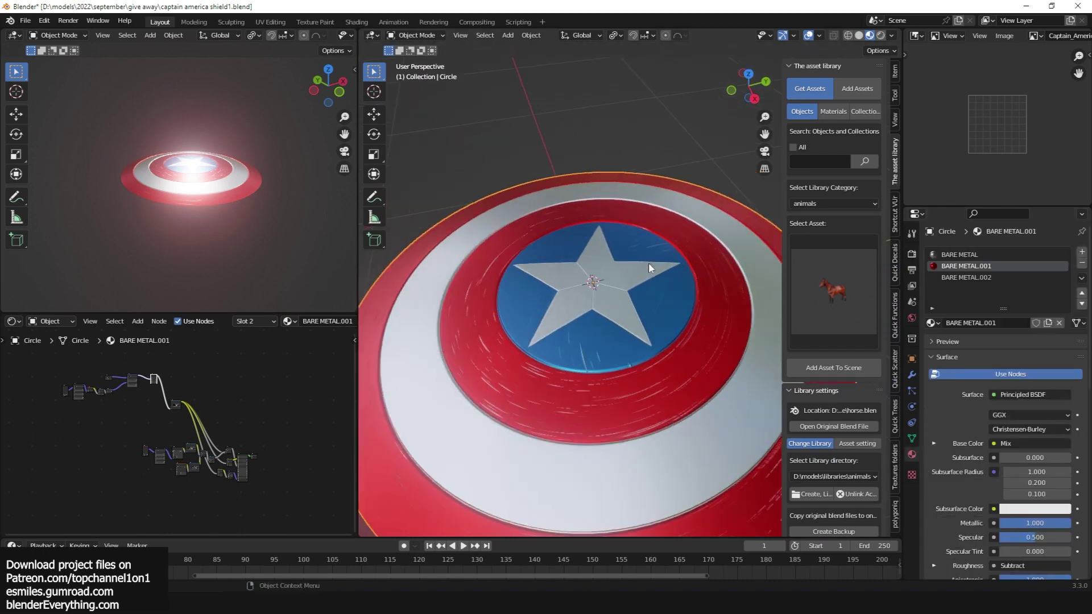
pyautogui.click(868, 95)
pyautogui.moveTo(572, 207); pyautogui.dragTo(533, 346, button='middle')
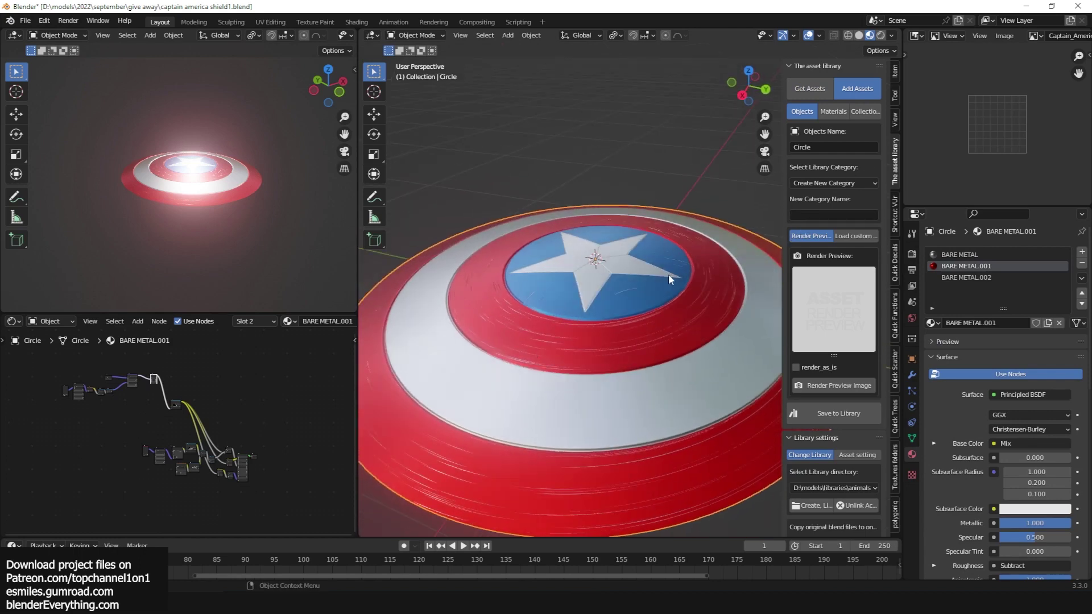
pyautogui.click(834, 111)
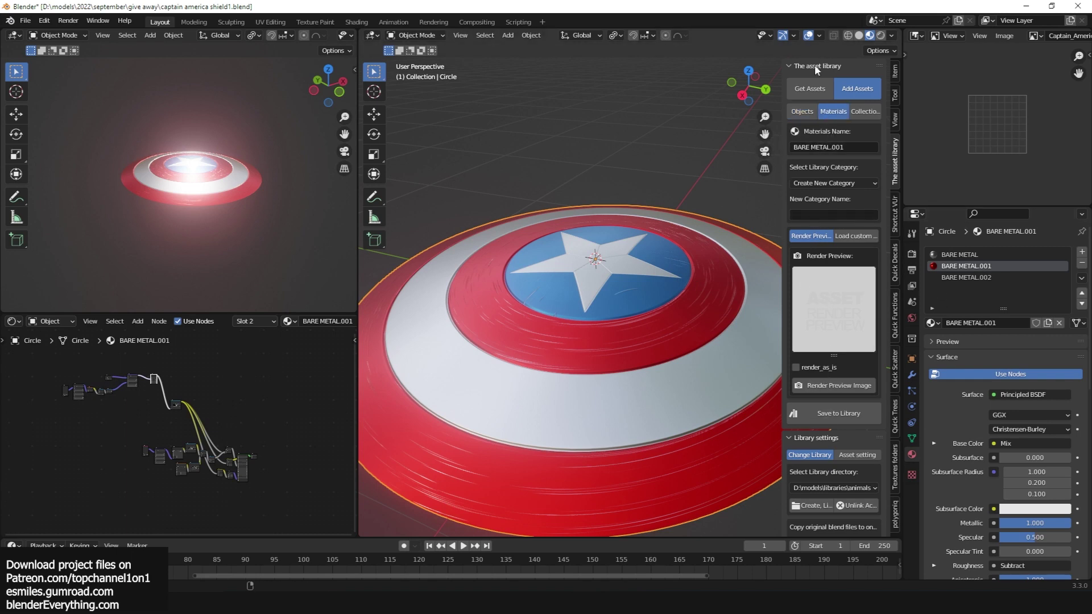
pyautogui.click(825, 385)
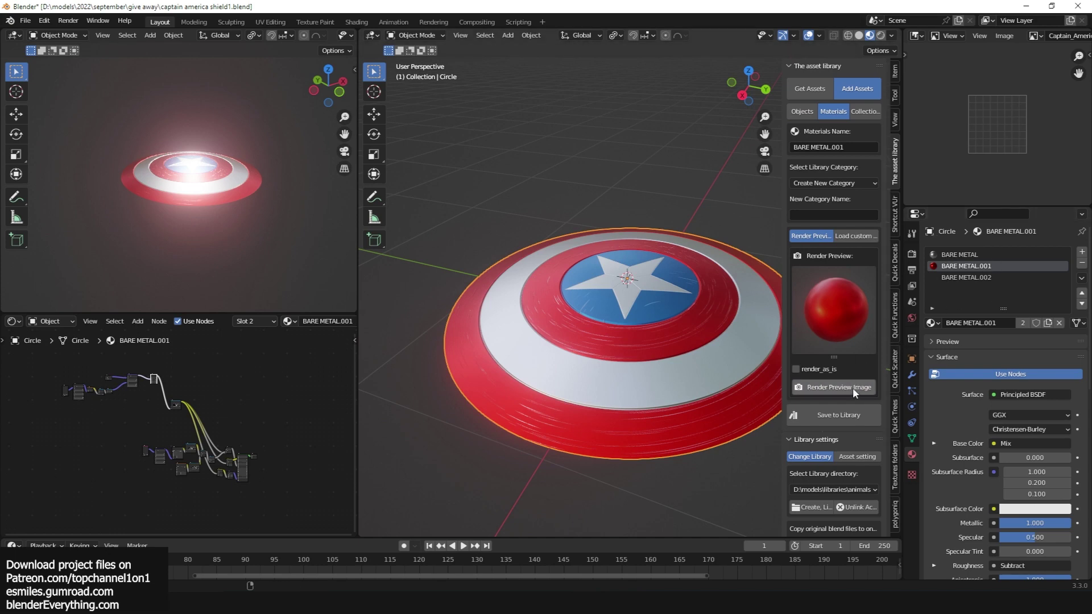
pyautogui.click(831, 414)
# Render previews of the BARE METAL and BARE METAL.002 materials and save both to the asset library.
pyautogui.click(978, 255)
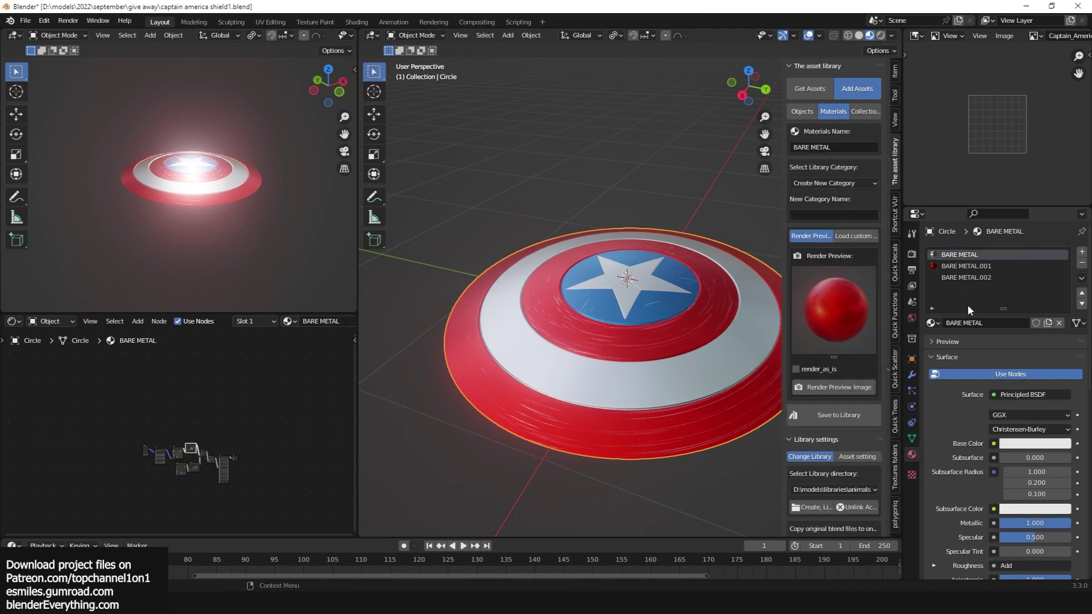
pyautogui.click(834, 386)
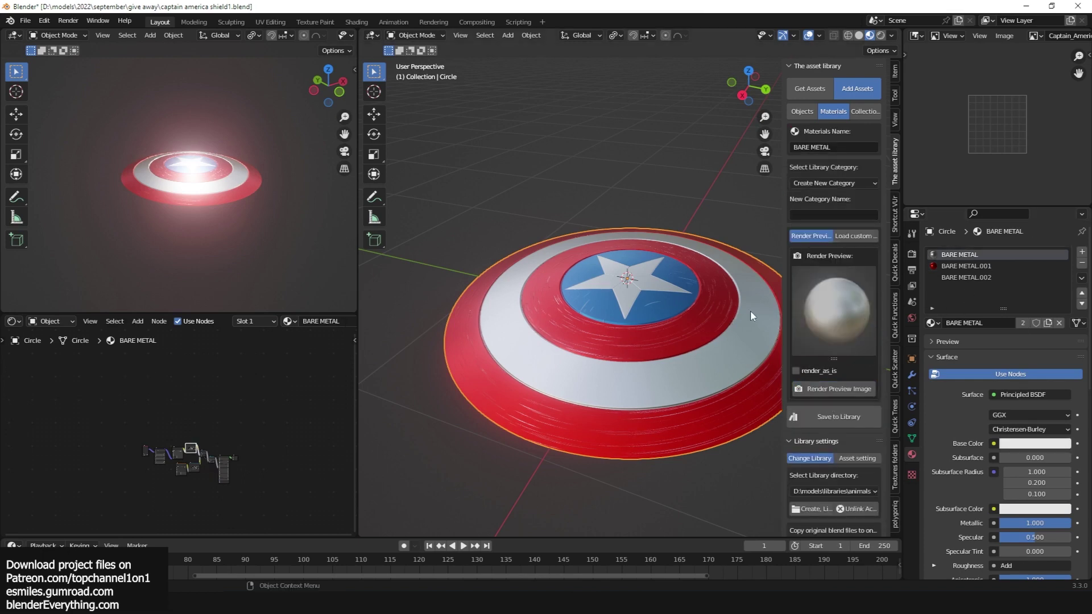
pyautogui.click(832, 418)
pyautogui.click(978, 278)
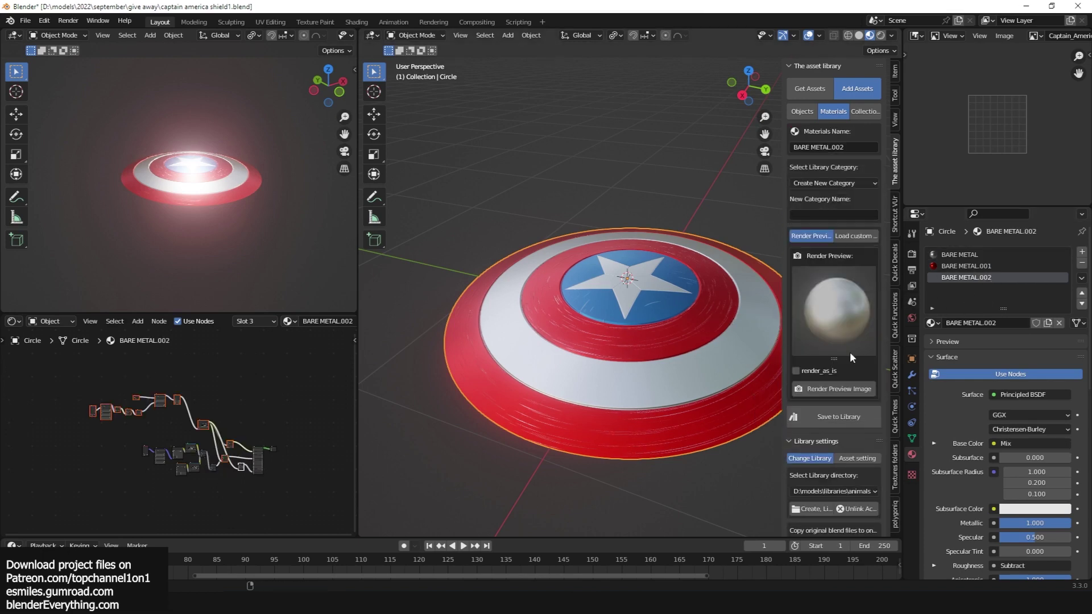
pyautogui.click(834, 391)
pyautogui.click(845, 418)
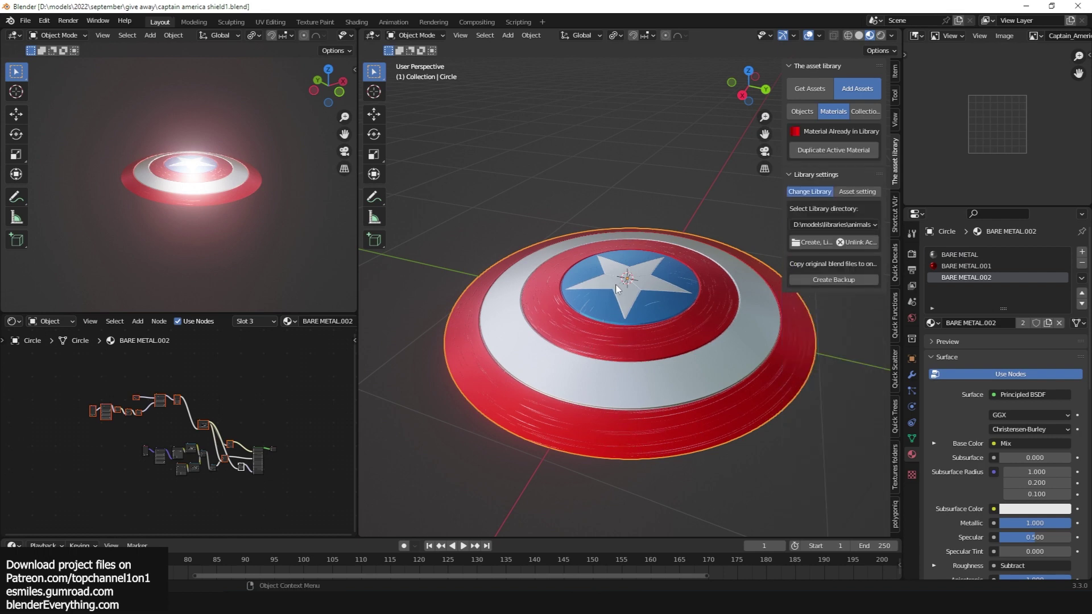
# Name the Circle object shield, render its preview, and save it as an object in the asset library.
pyautogui.moveTo(615, 285); pyautogui.dragTo(668, 309, button='middle')
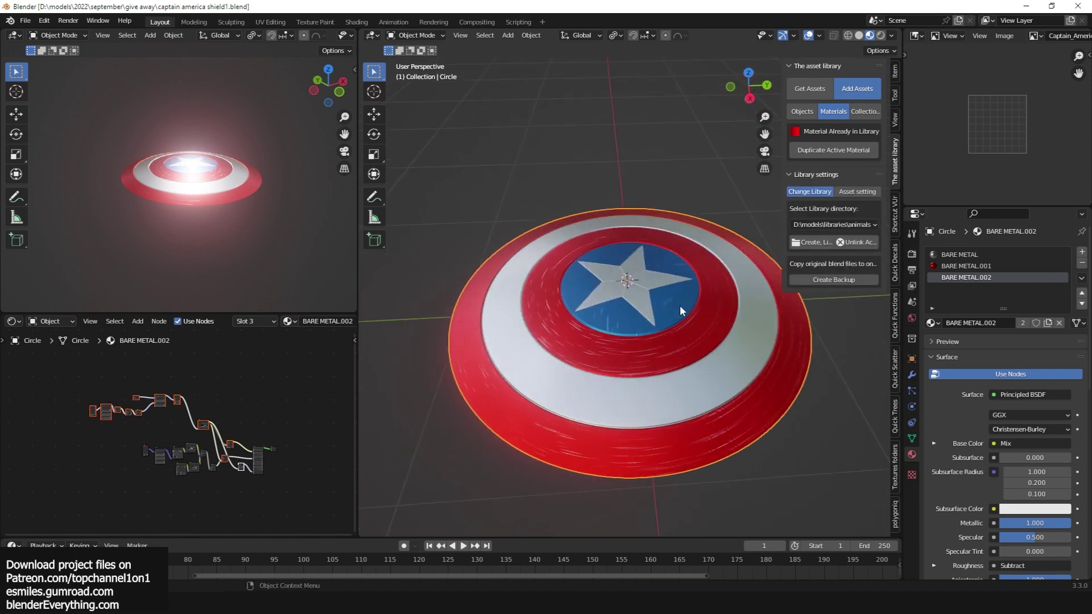
pyautogui.click(809, 89)
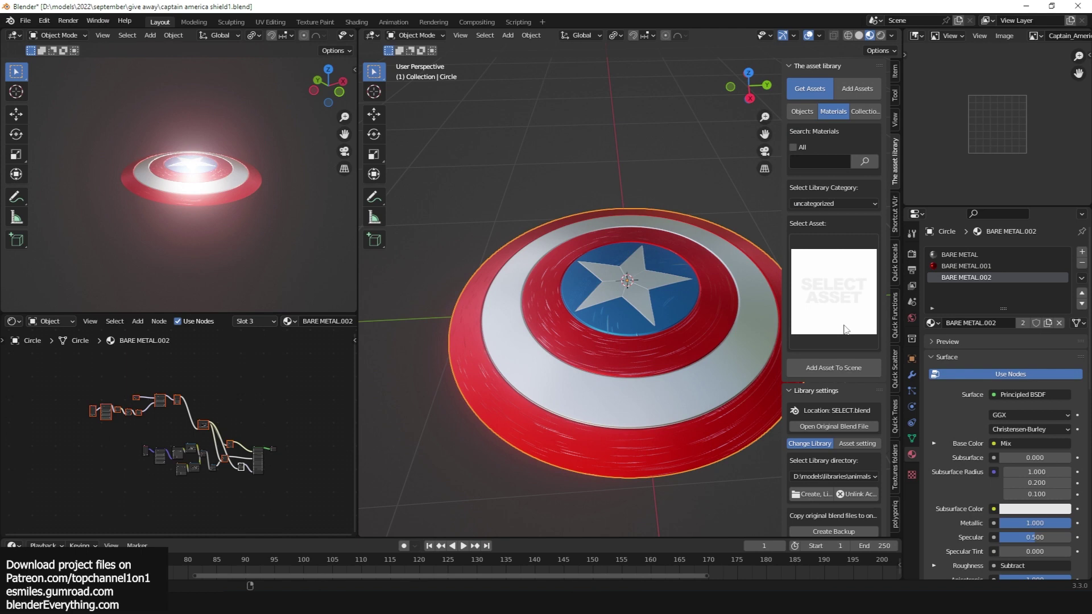
pyautogui.click(802, 111)
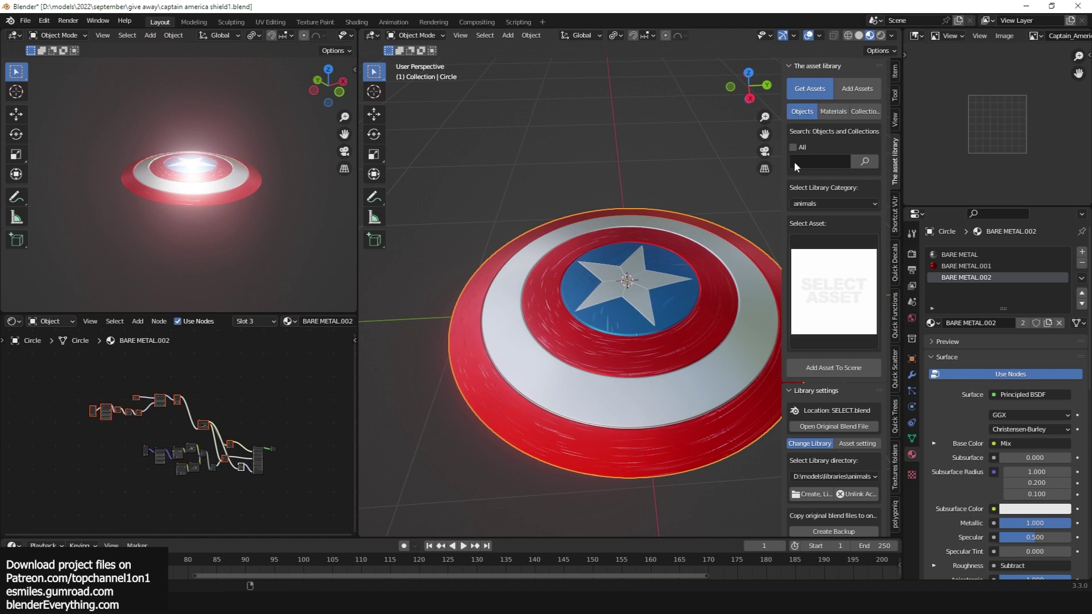
pyautogui.click(858, 89)
pyautogui.click(811, 147)
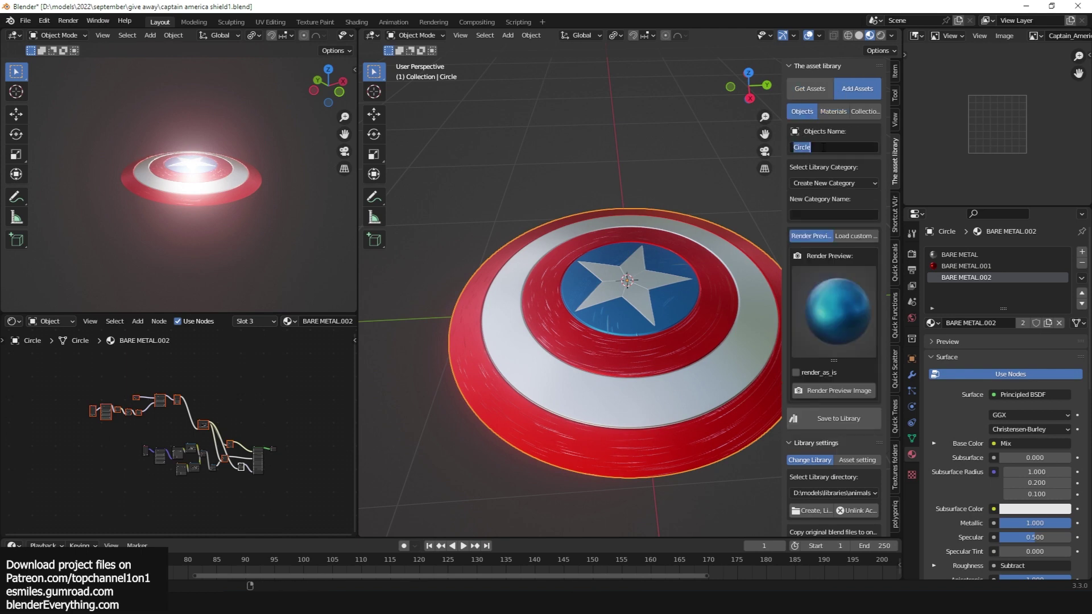
pyautogui.write('shield')
pyautogui.click(825, 390)
pyautogui.click(843, 419)
pyautogui.click(681, 194)
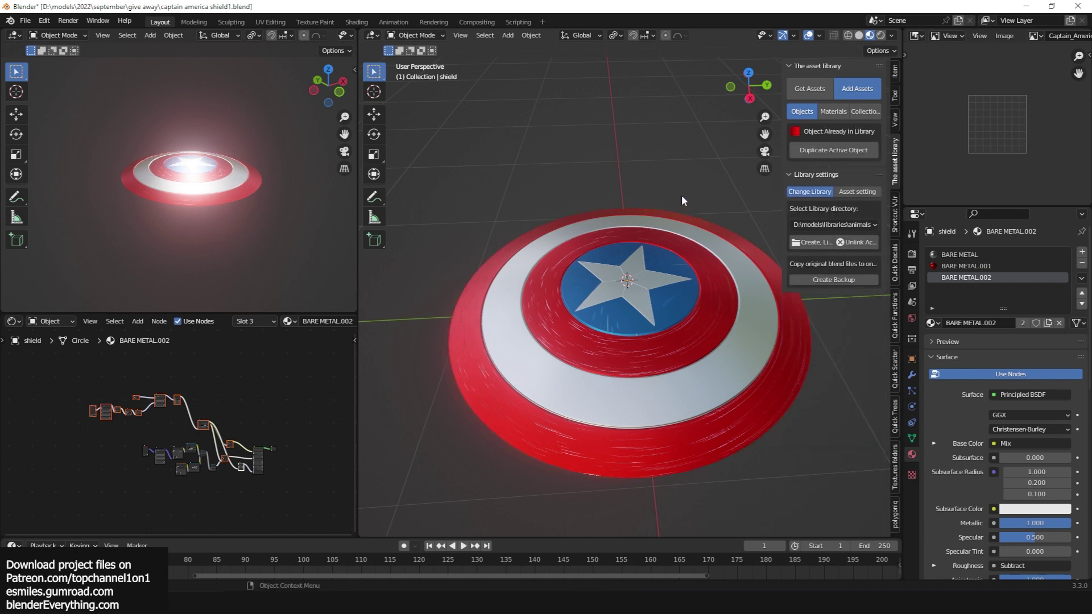
# Start a new file and bring up The asset library add-on for its 3D viewport.
pyautogui.hotkey('ctrl', 'n')
pyautogui.click(682, 187)
pyautogui.click(587, 318)
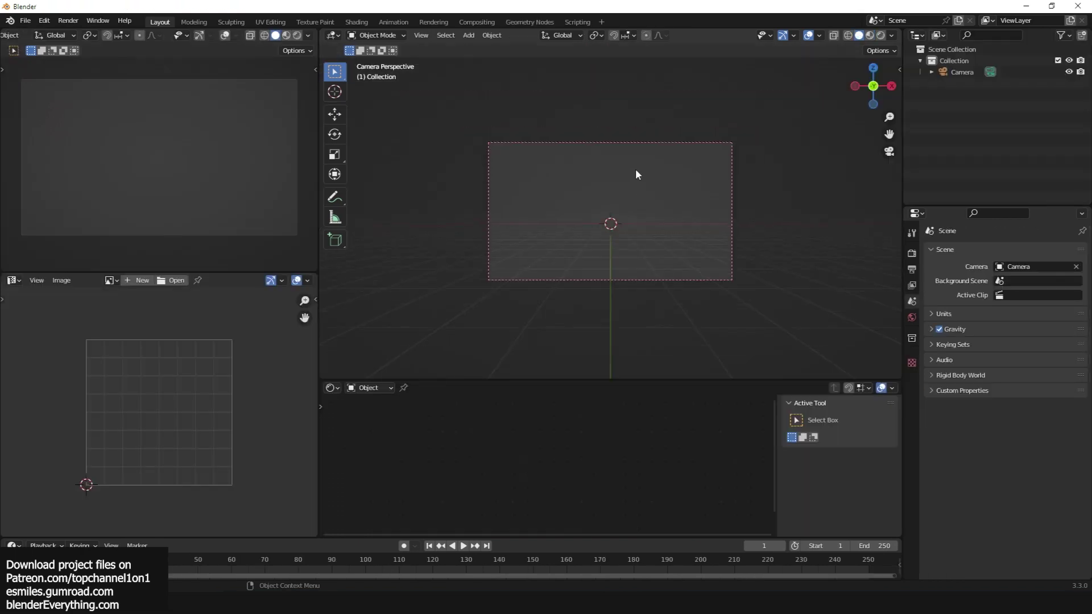
pyautogui.moveTo(636, 168); pyautogui.dragTo(615, 183, button='middle')
pyautogui.scroll(3, 639, 189)
pyautogui.press('n')
pyautogui.click(896, 119)
pyautogui.moveTo(620, 247); pyautogui.dragTo(565, 207, button='middle')
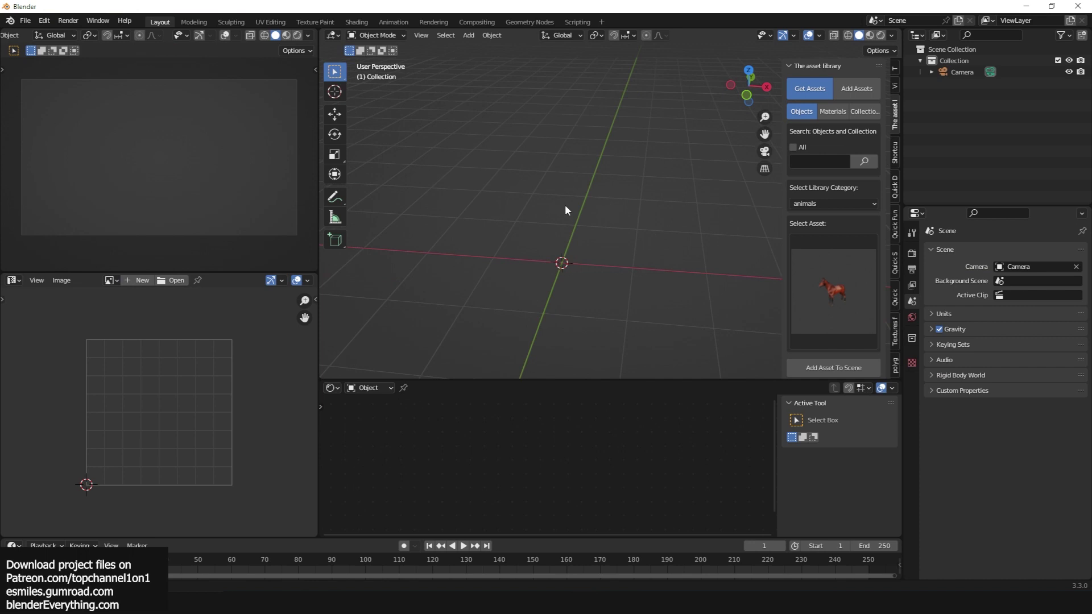
# Add a cube mesh to the new scene.
pyautogui.hotkey('shift', 'a')
pyautogui.click(626, 220)
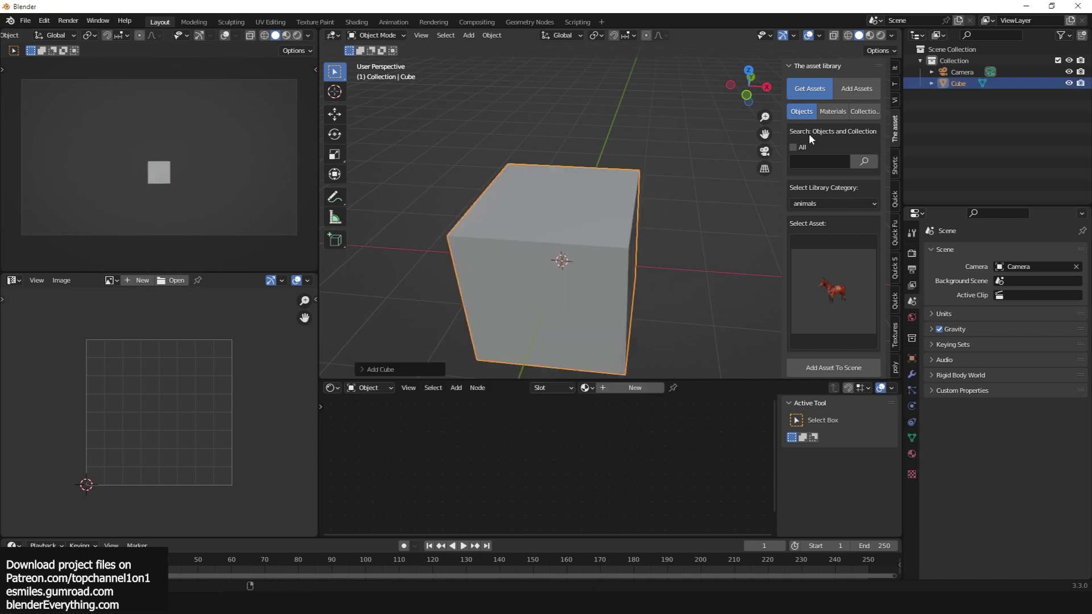
pyautogui.click(832, 112)
pyautogui.click(797, 111)
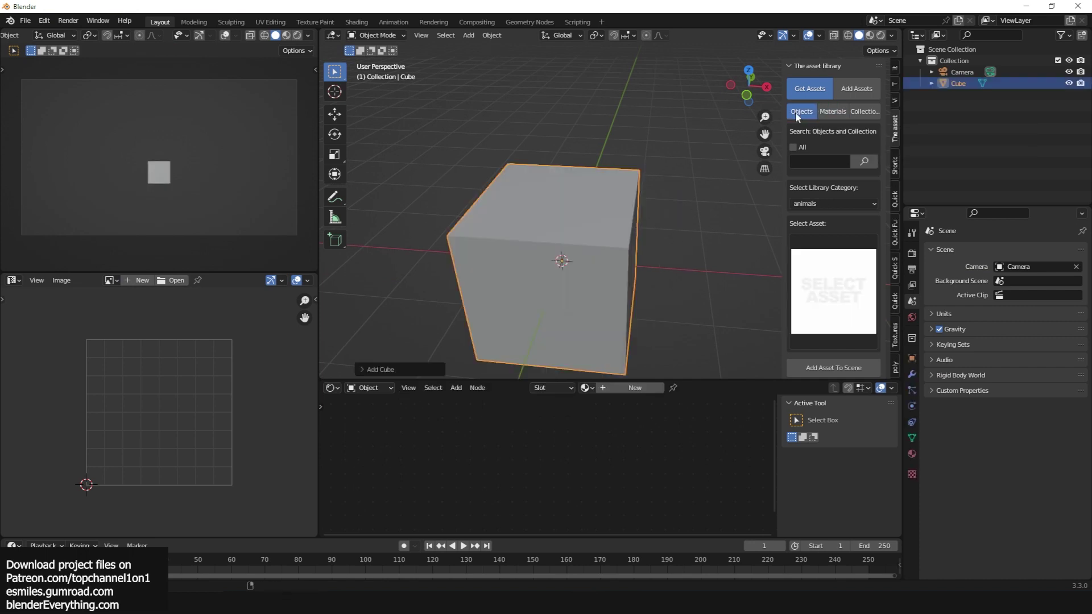
# Search all library objects for shield and choose the Captain America shield asset.
pyautogui.click(805, 162)
pyautogui.write('shield')
pyautogui.click(858, 161)
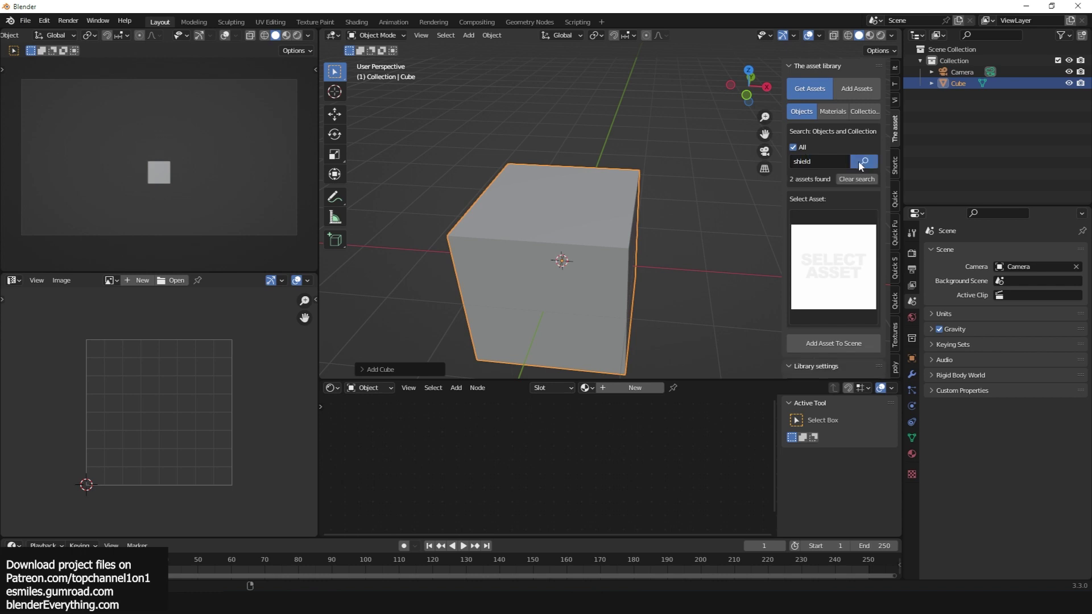
pyautogui.click(844, 239)
pyautogui.click(928, 367)
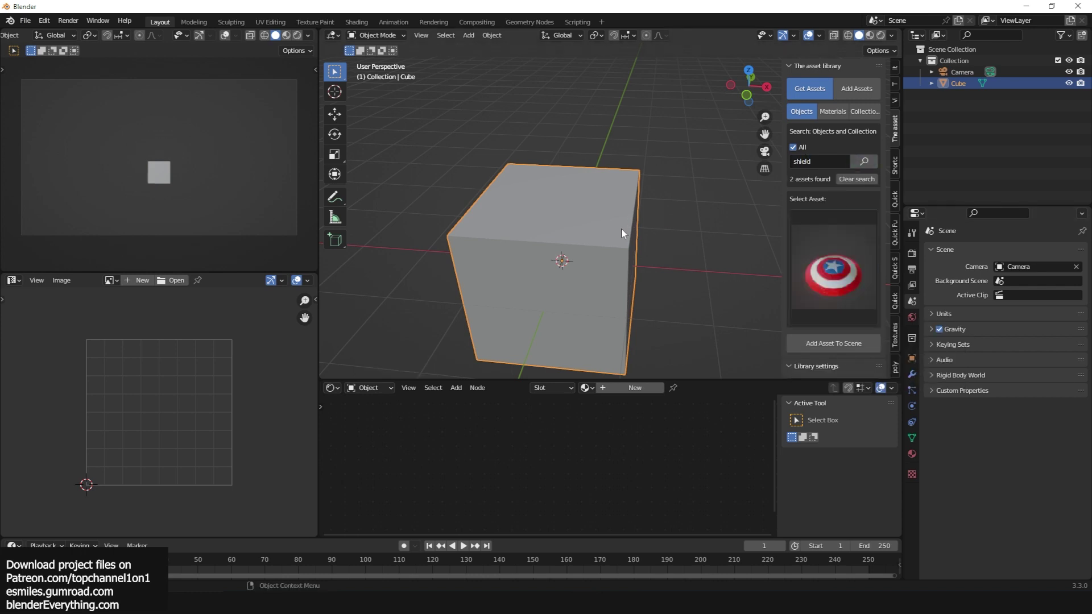
# Replace the cube with the chosen shield asset and view it in Material Preview shading.
pyautogui.press('Delete')
pyautogui.click(819, 344)
pyautogui.scroll(3, 589, 251)
pyautogui.moveTo(589, 251); pyautogui.dragTo(663, 258, button='middle')
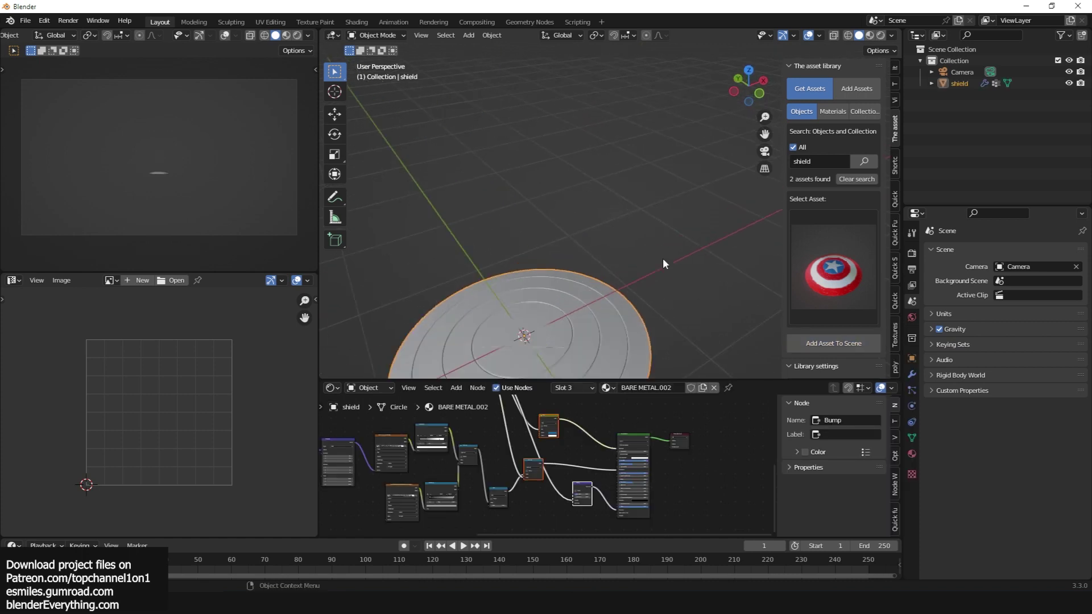
pyautogui.scroll(1, 663, 257)
pyautogui.click(870, 35)
pyautogui.moveTo(561, 267)
pyautogui.keyDown('shift'); pyautogui.mouseDown(button='middle')
pyautogui.moveTo(639, 200)
pyautogui.moveTo(552, 152)
pyautogui.moveTo(586, 197)
pyautogui.mouseUp(button='middle'); pyautogui.keyUp('shift')
# Delete the shield, search the library materials for metal, and choose the scratched red metal material.
pyautogui.press('Delete')
pyautogui.click(836, 112)
pyautogui.click(830, 163)
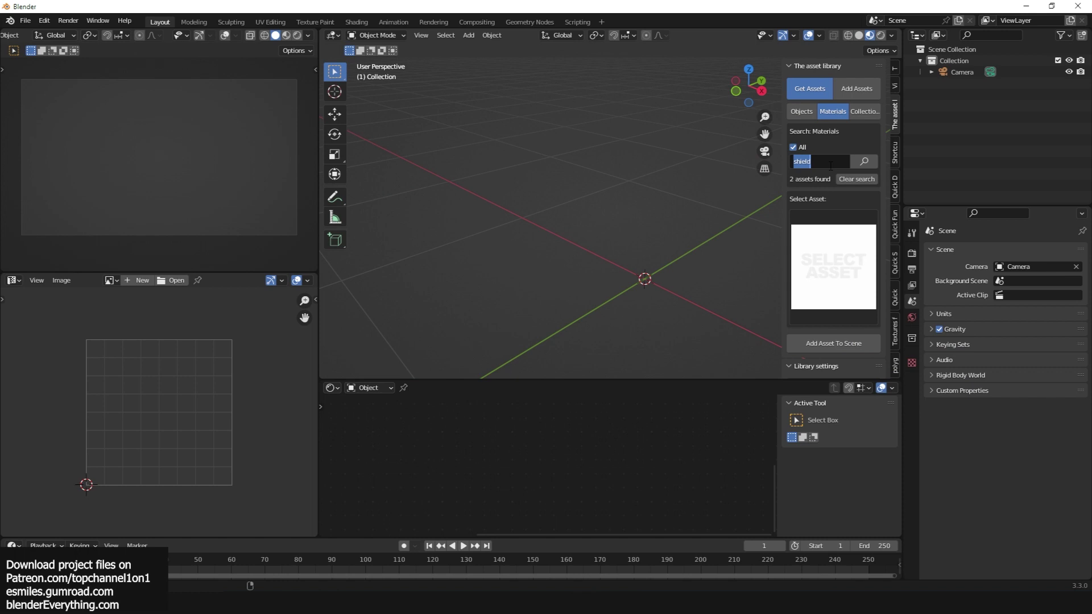
pyautogui.write('metal')
pyautogui.click(821, 251)
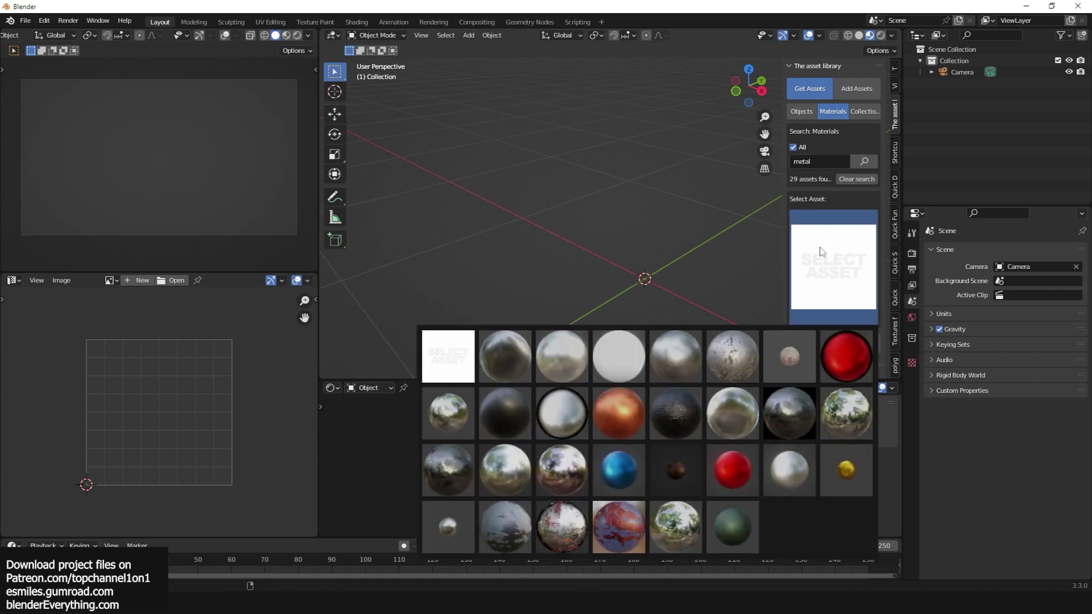
pyautogui.click(739, 484)
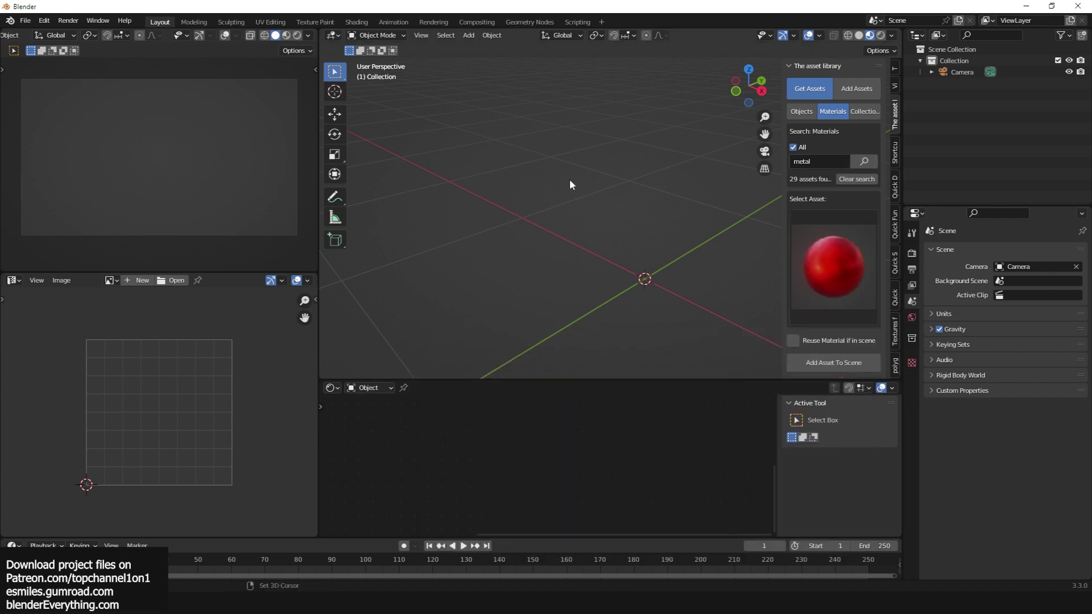
# Add a cube and apply the chosen red metal material from the library to it.
pyautogui.hotkey('shift', 'a')
pyautogui.moveTo(614, 204)
pyautogui.click(655, 215)
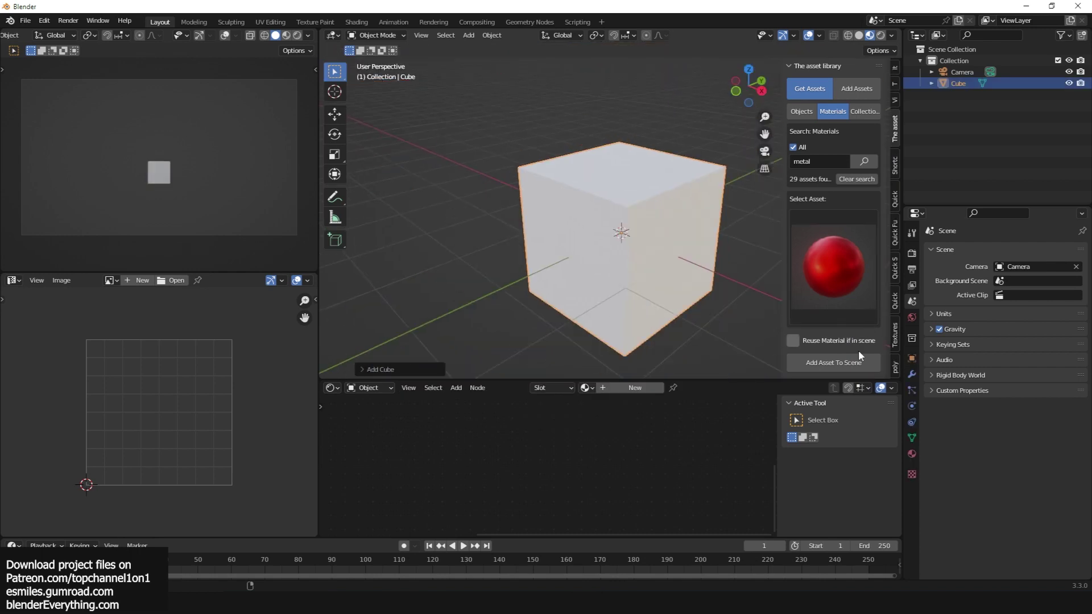
pyautogui.click(839, 362)
# Examine the red metal material on the cube's surface and its full node tree in the shader editor.
pyautogui.moveTo(636, 221); pyautogui.dragTo(672, 244, button='middle')
pyautogui.scroll(6, 672, 243)
pyautogui.scroll(-10, 502, 491)
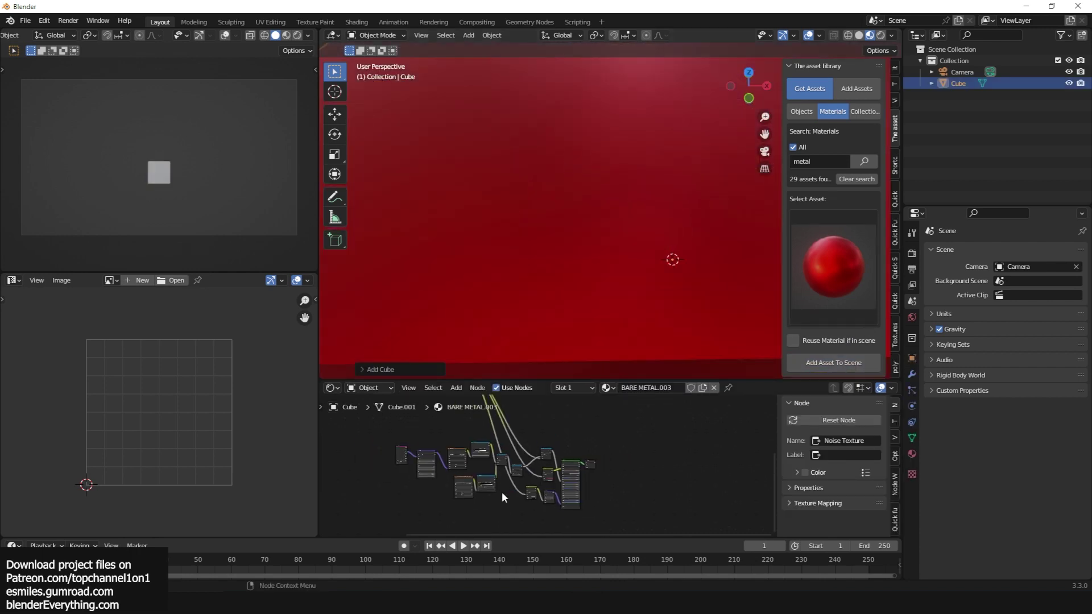
pyautogui.scroll(-2, 507, 483)
pyautogui.scroll(1, 480, 406)
pyautogui.scroll(4, 479, 364)
pyautogui.scroll(1, 523, 447)
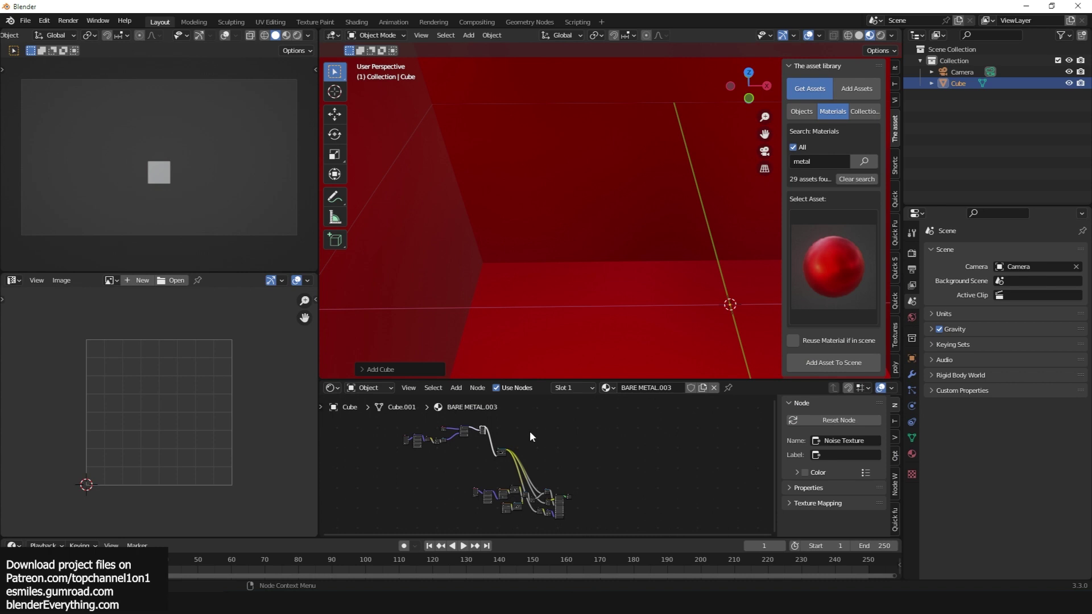
pyautogui.scroll(-5, 639, 265)
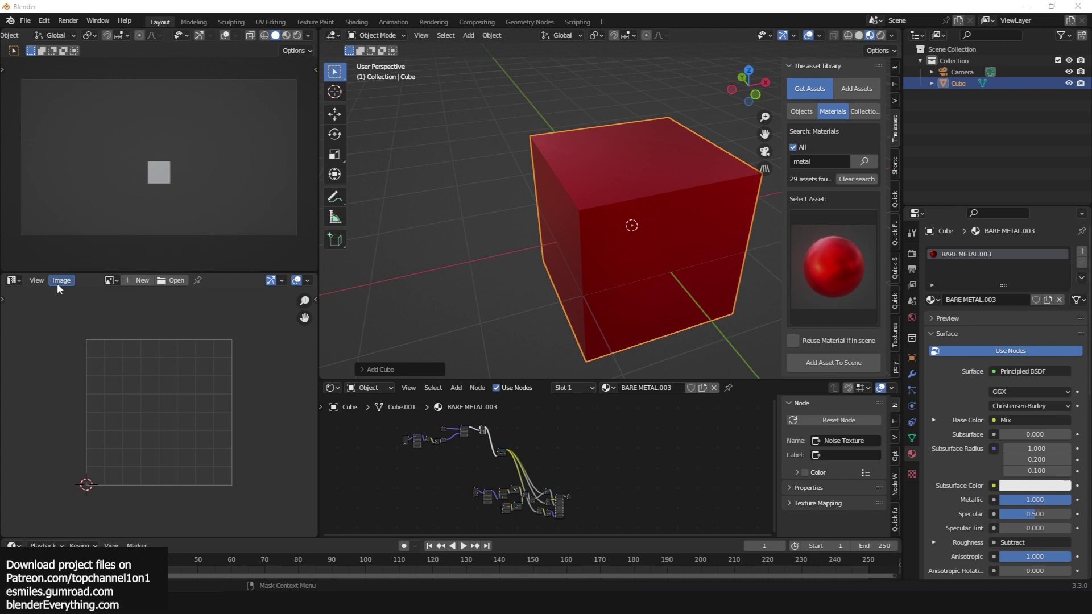
pyautogui.click(13, 280)
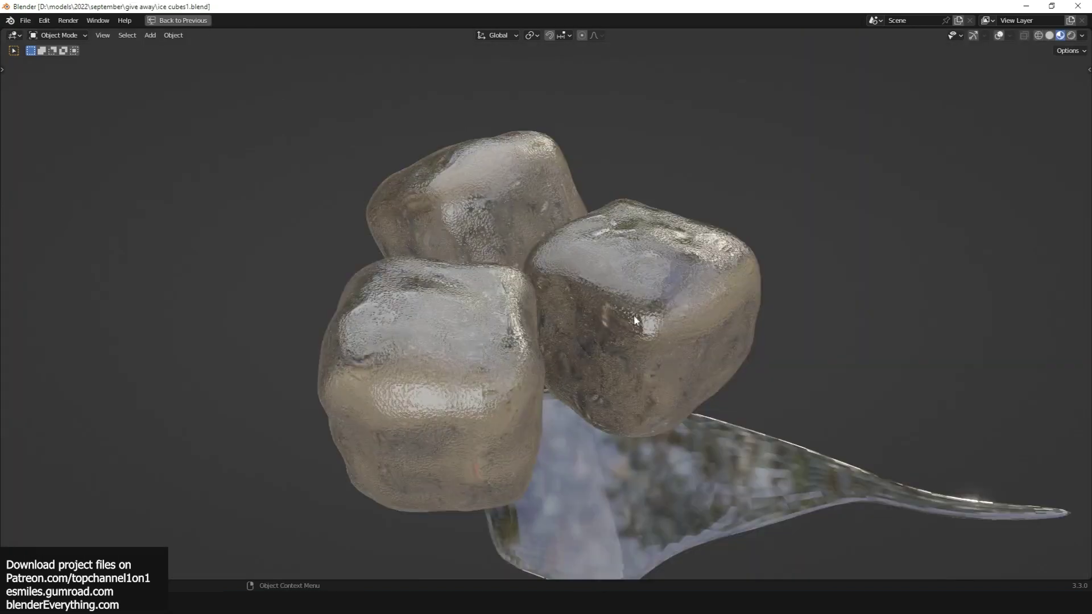
# Inspect the ice cubes' surface in ice cubes1.blend up close and return the maximized viewport to the full layout.
pyautogui.moveTo(781, 261); pyautogui.dragTo(623, 295, button='middle')
pyautogui.scroll(5, 770, 285)
pyautogui.moveTo(769, 285); pyautogui.dragTo(709, 279, button='middle')
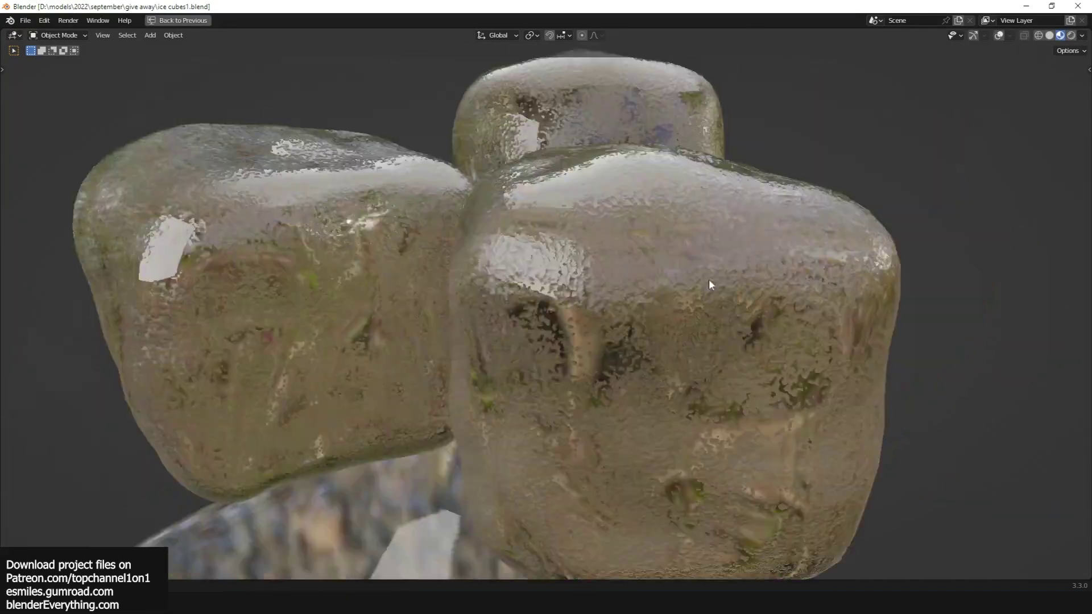
pyautogui.scroll(-6, 699, 279)
pyautogui.hotkey('ctrl', 'alt', 'space')
# Bring up The asset library add-on, and select the Cube.001 ice cube for viewing in Material Preview shading.
pyautogui.moveTo(630, 289); pyautogui.dragTo(632, 250, button='middle')
pyautogui.press('n')
pyautogui.click(791, 162)
pyautogui.scroll(3, 459, 250)
pyautogui.click(458, 250)
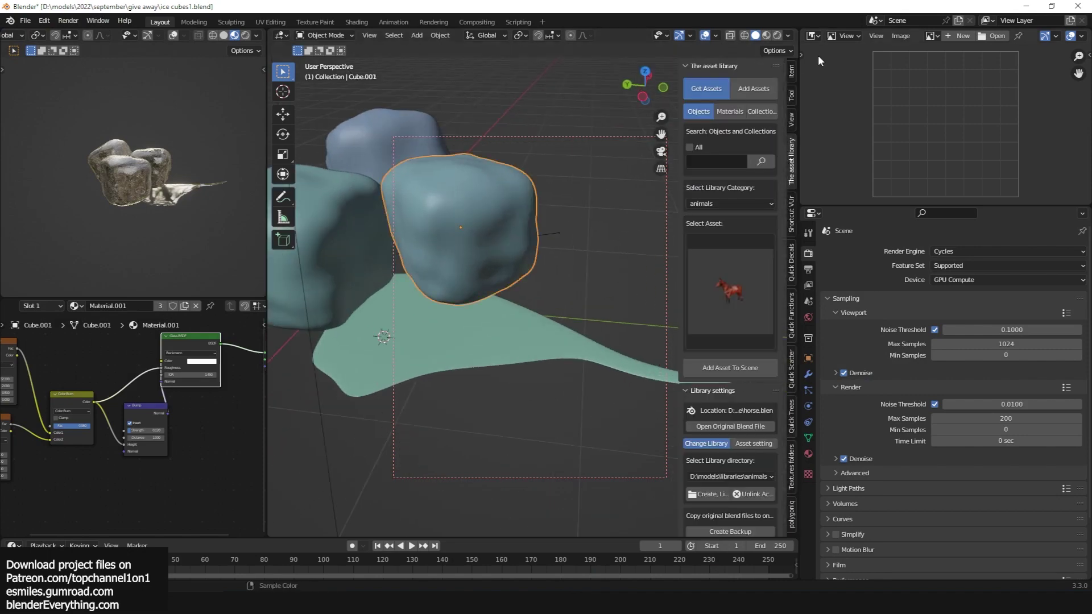
pyautogui.click(768, 35)
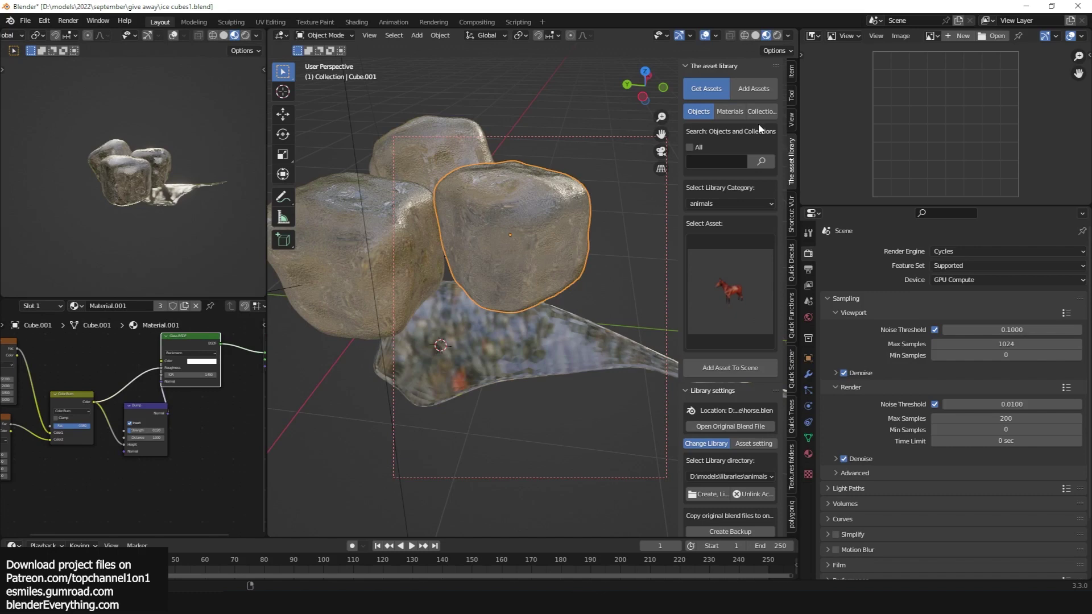
# Rename the selected ice cube's material to ice cube material and prepare it for adding to the asset library.
pyautogui.click(729, 112)
pyautogui.click(808, 454)
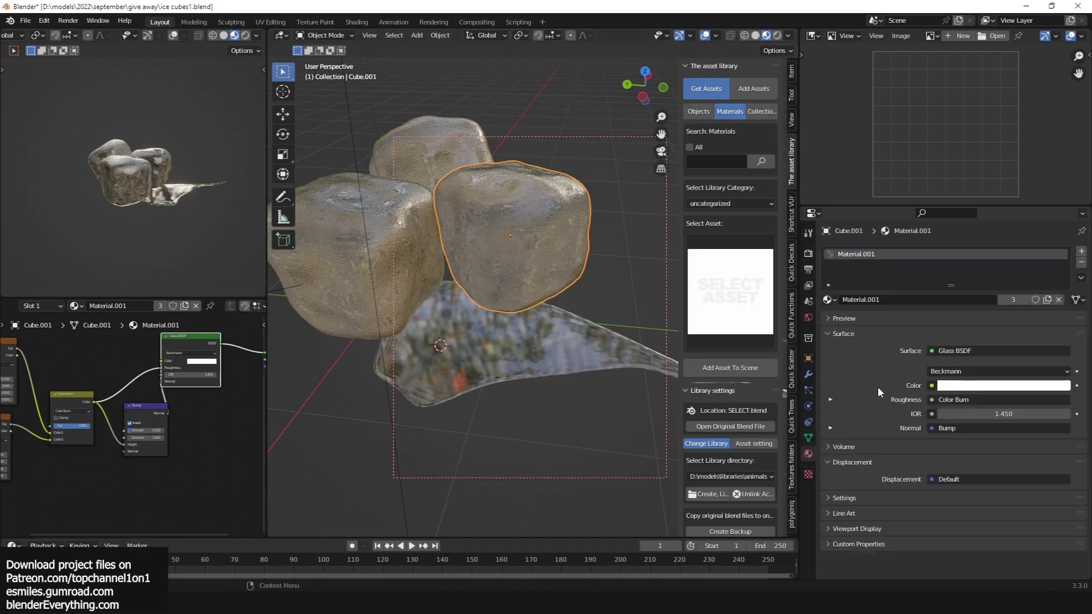
pyautogui.click(861, 300)
pyautogui.press('BackSpace')
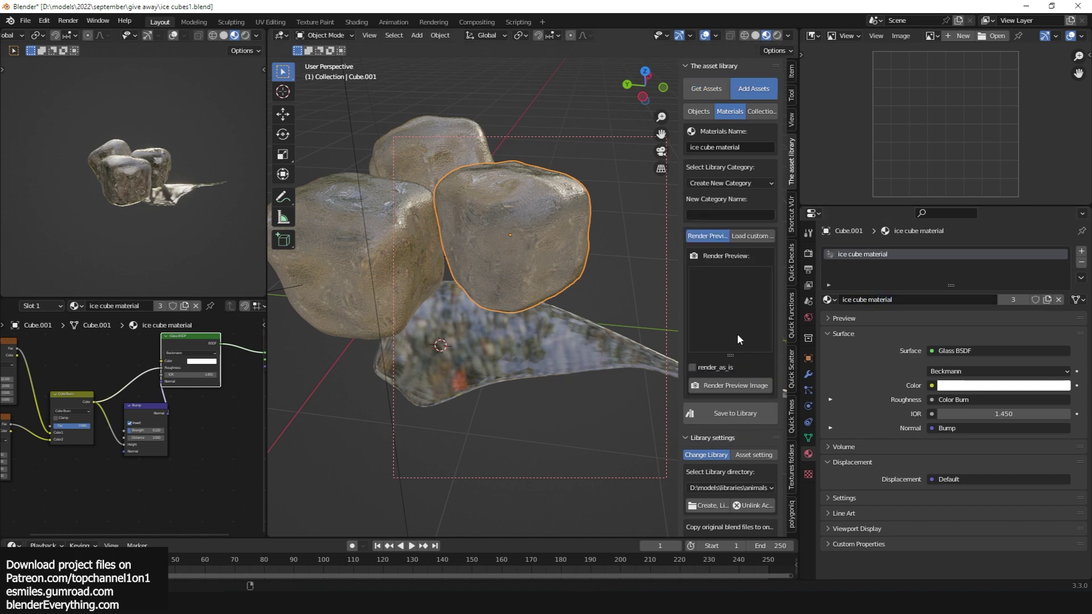
# Render a preview image for the ice cube material and choose D:\models\libraries\animals from the available library directories.
pyautogui.click(732, 385)
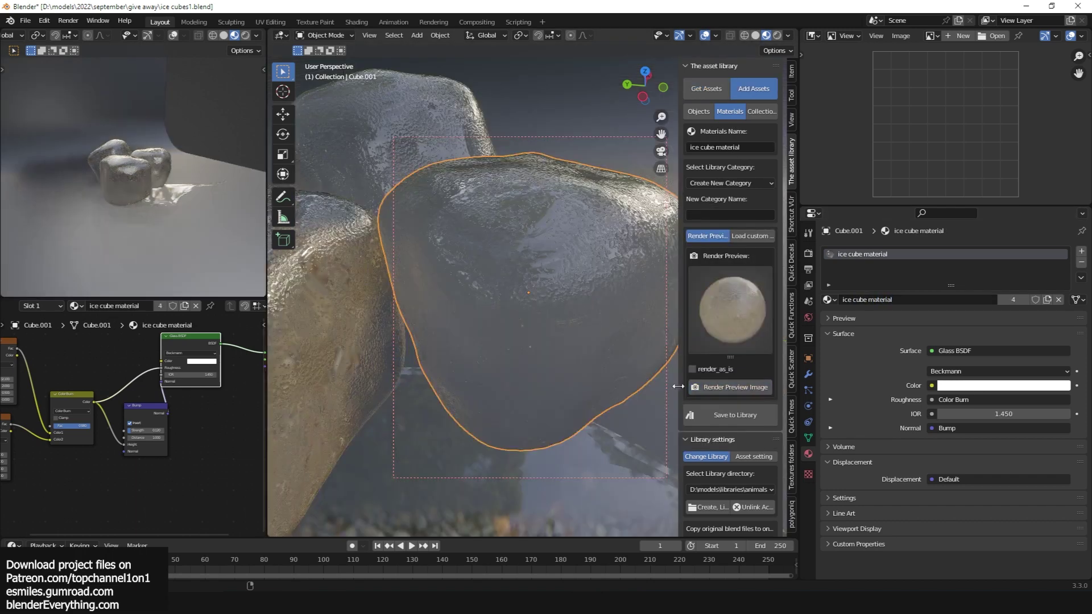
pyautogui.scroll(-1, 743, 387)
pyautogui.click(743, 469)
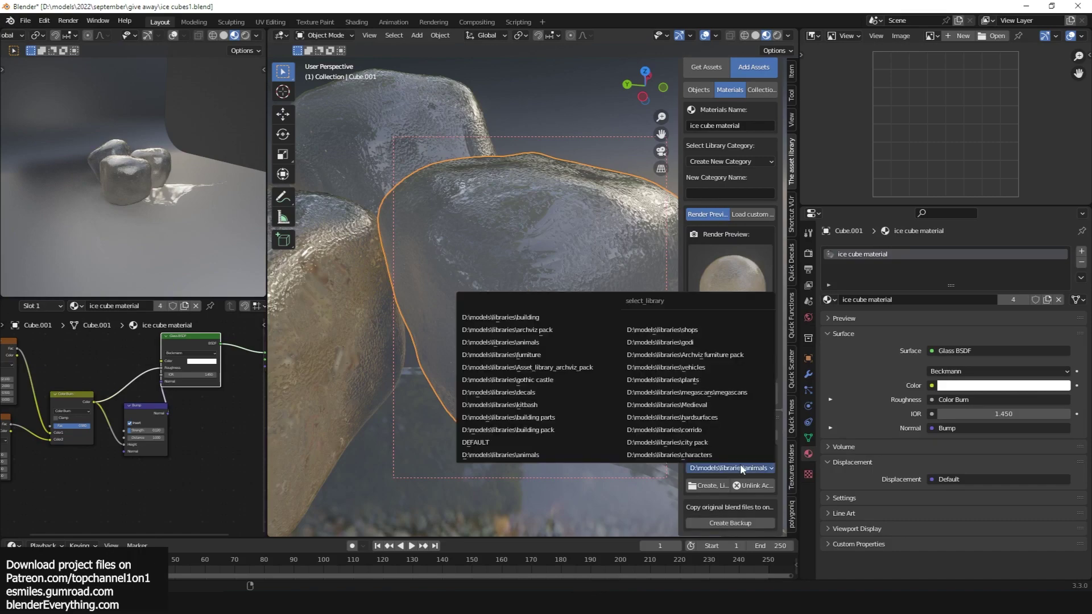
pyautogui.click(530, 455)
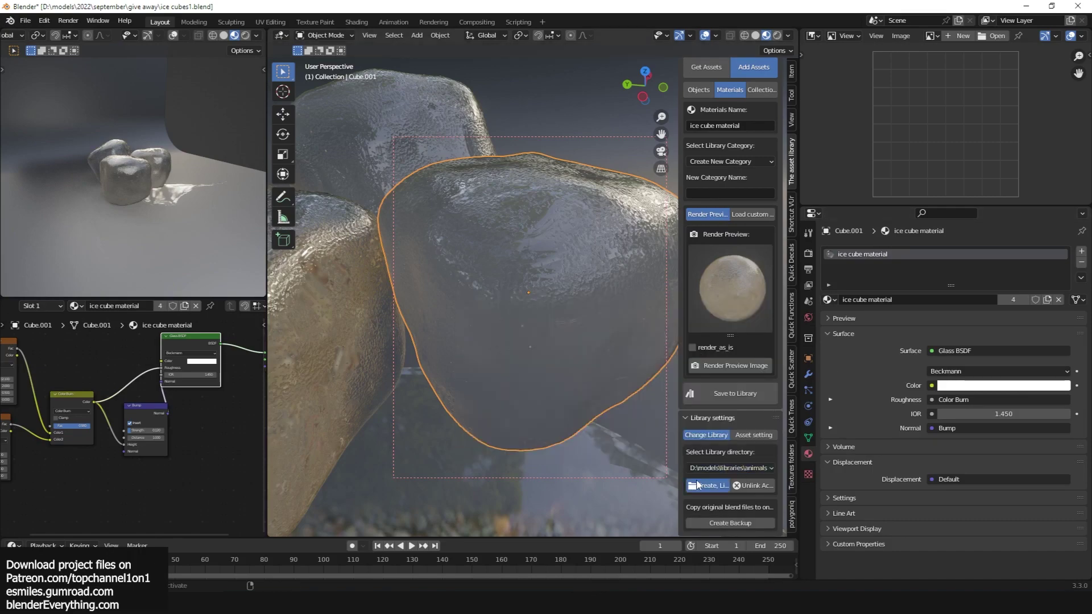
# Start linking a new asset library, browse to D:\models\libraries and create a folder there named random items.
pyautogui.click(699, 484)
pyautogui.click(423, 166)
pyautogui.click(422, 166)
pyautogui.scroll(-5, 496, 342)
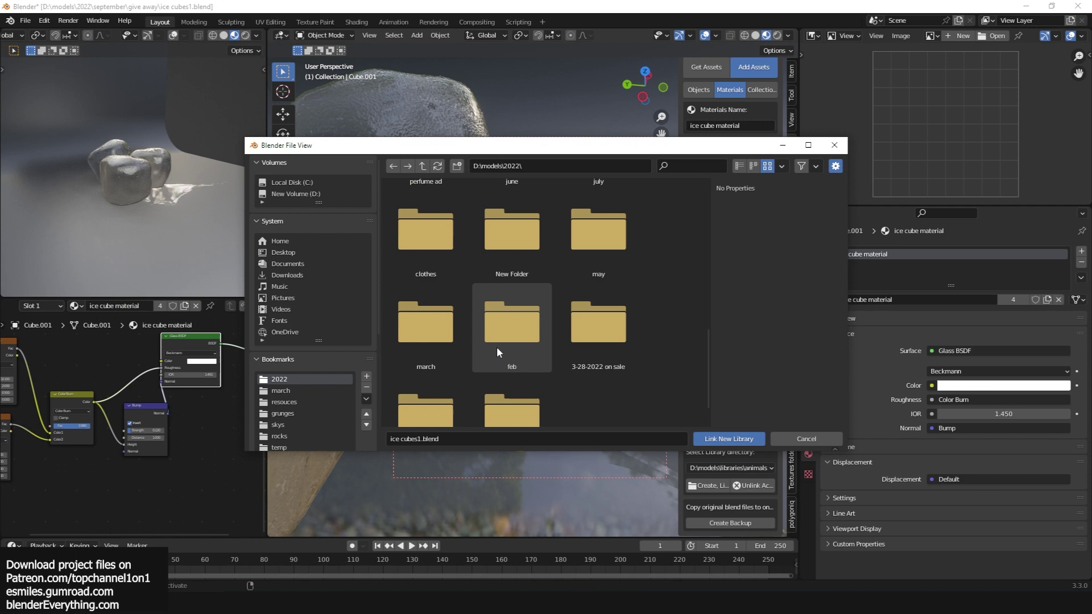
pyautogui.scroll(-2, 510, 329)
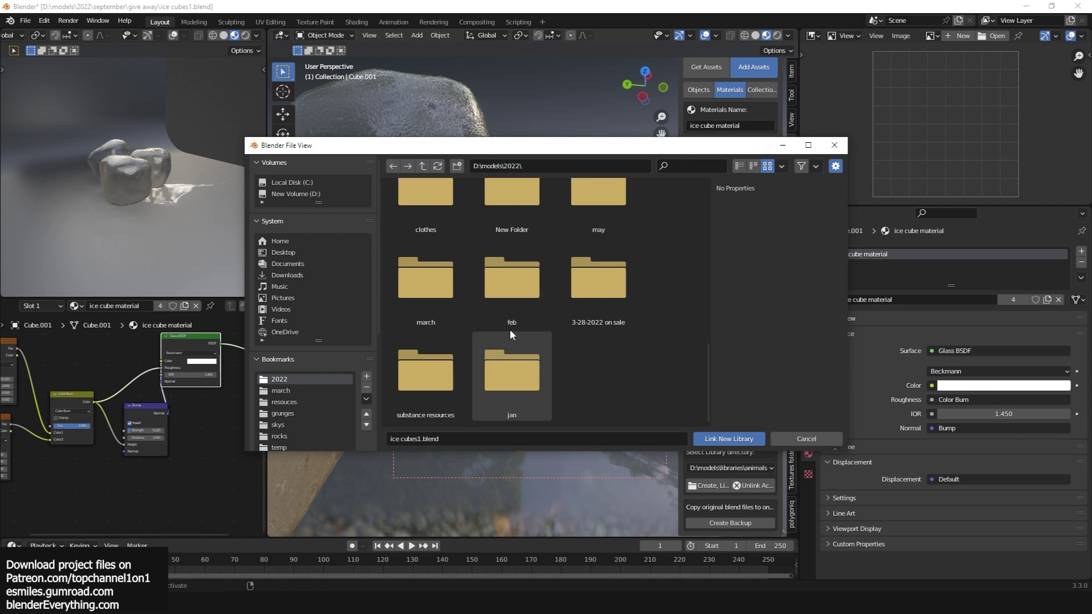
pyautogui.scroll(6, 464, 319)
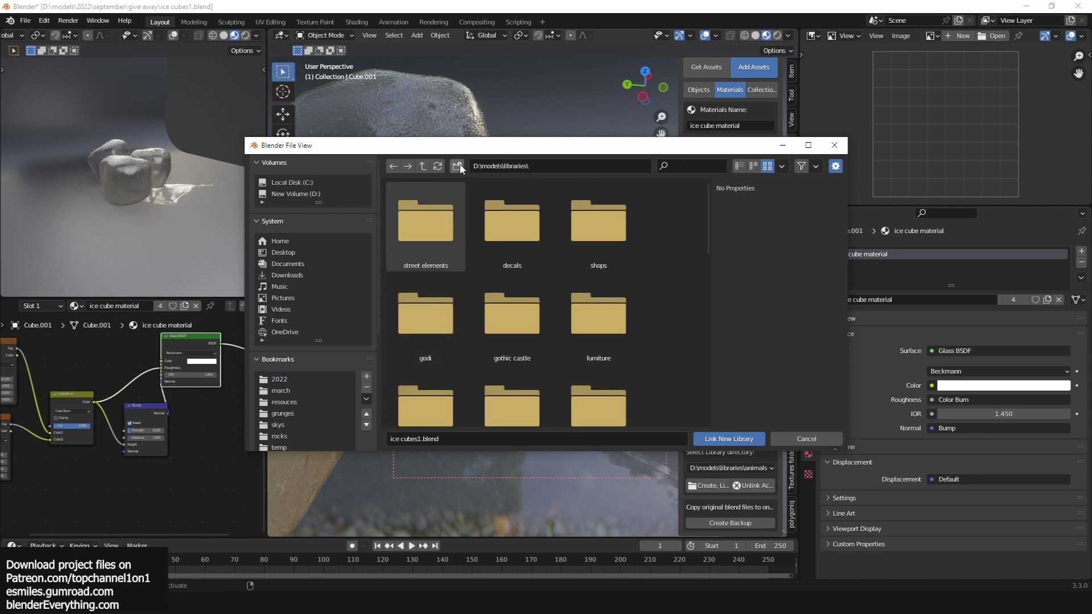
pyautogui.click(457, 166)
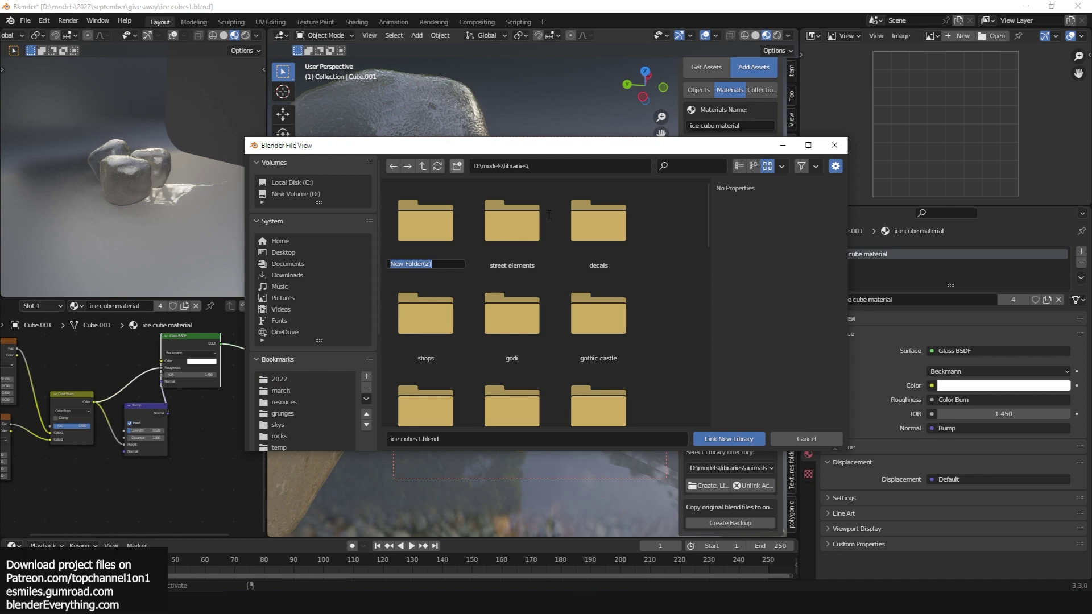
pyautogui.write('rar')
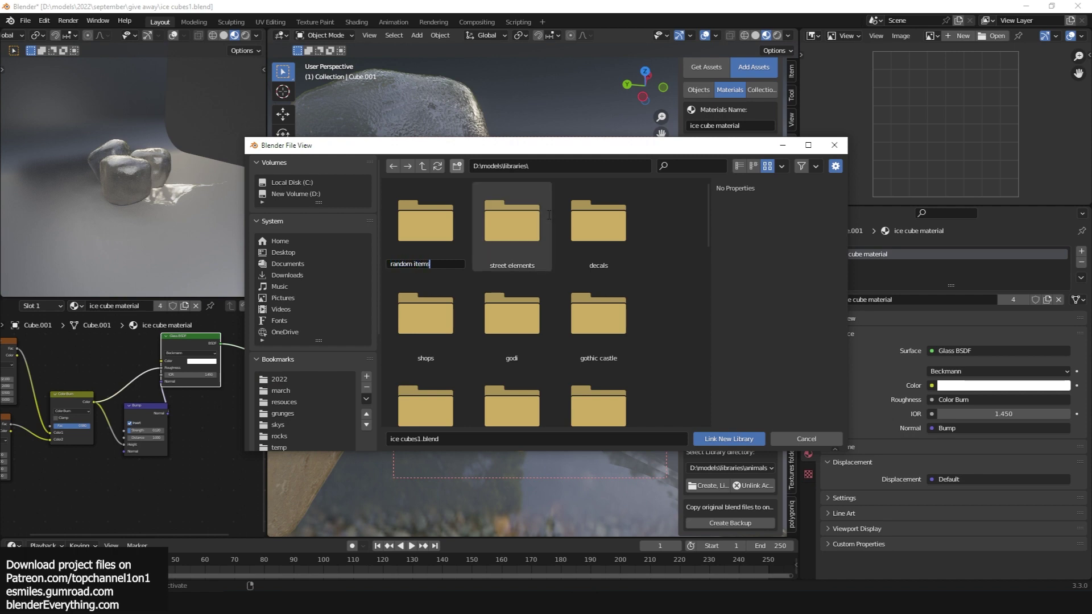
pyautogui.press('Return')
# Link the random items folder as the new library and save the ice cube material to it.
pyautogui.doubleClick(440, 236)
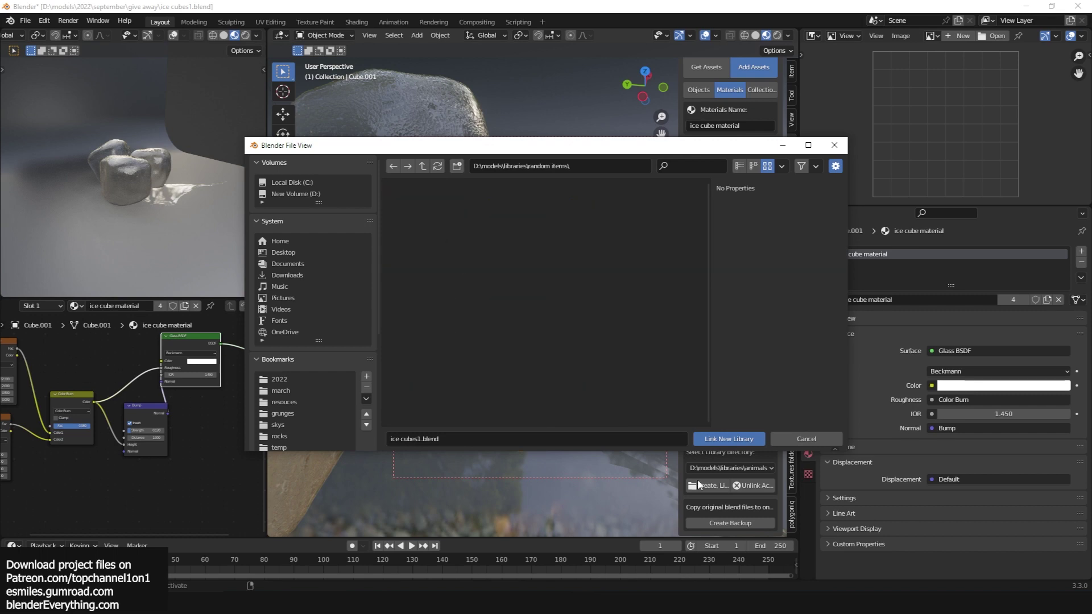
pyautogui.click(749, 442)
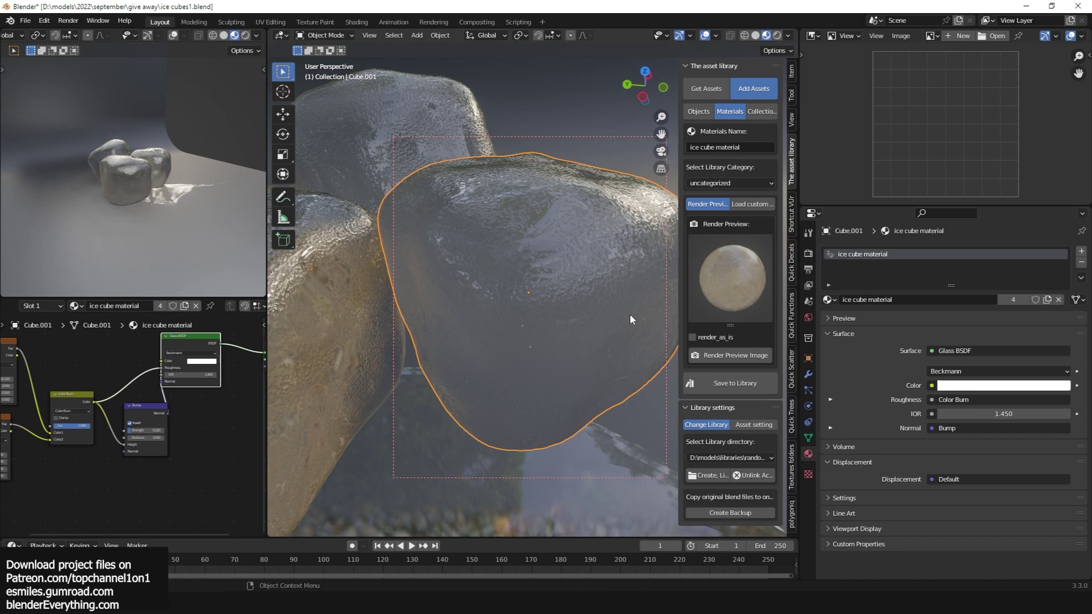
pyautogui.click(734, 383)
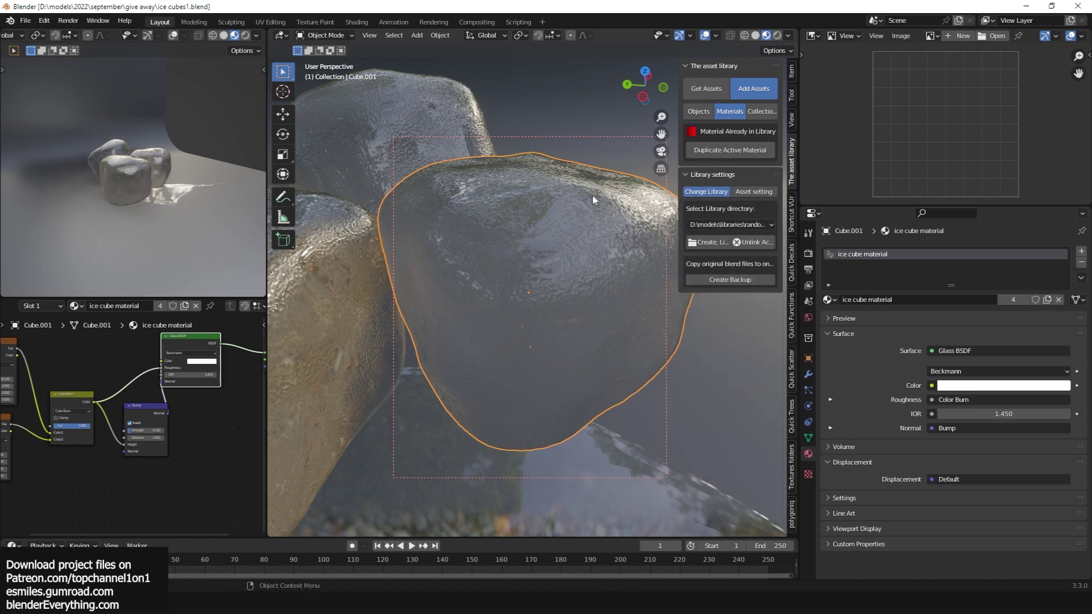
# Switch the asset library add-on to adding objects and name the selected ice cube object ice cube.
pyautogui.scroll(-4, 555, 215)
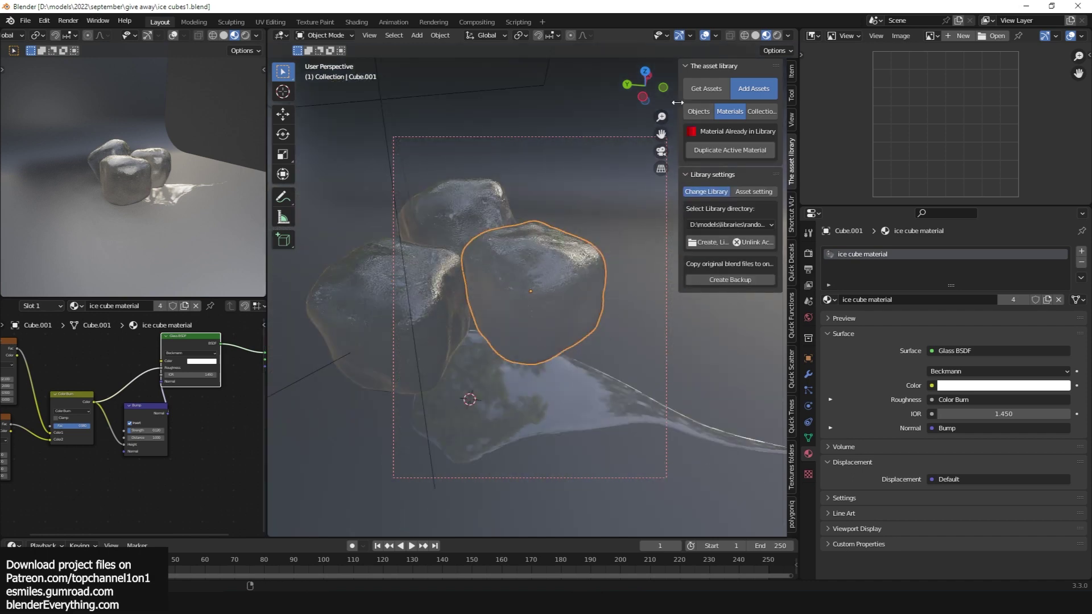
pyautogui.click(706, 88)
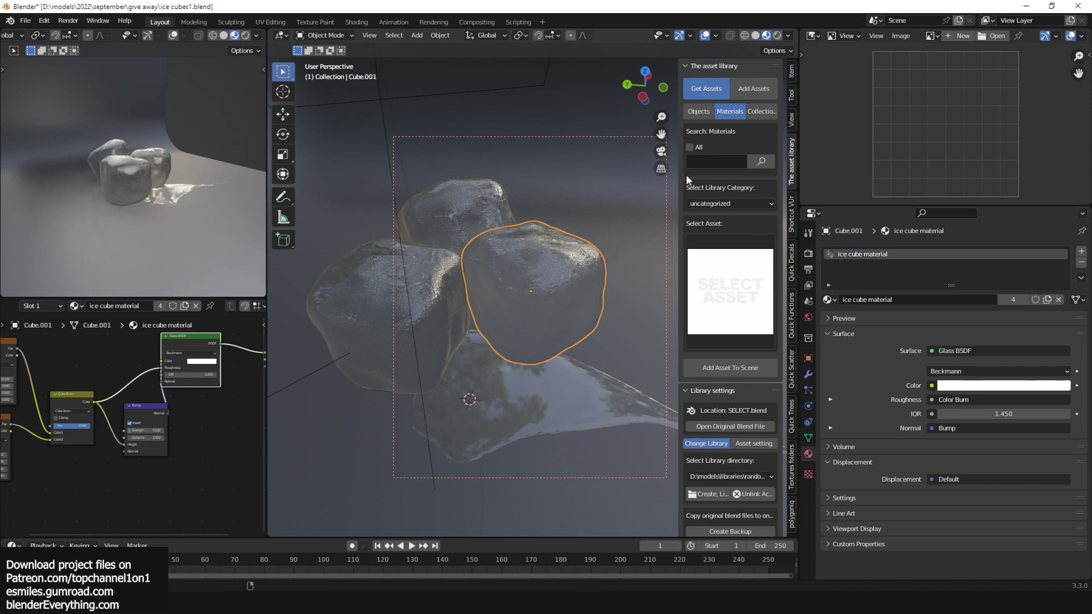
pyautogui.click(695, 113)
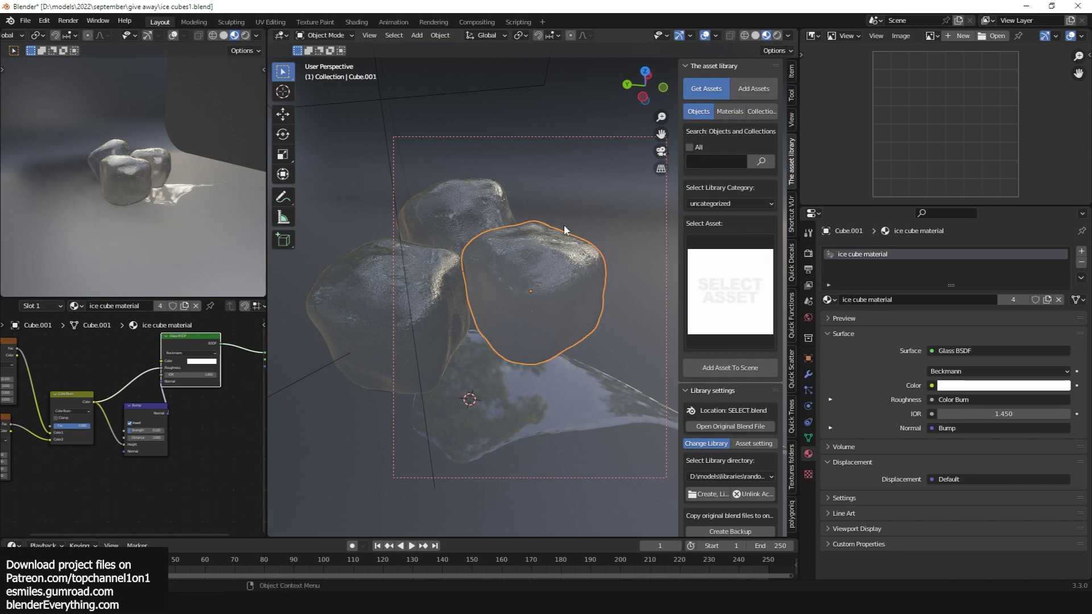
pyautogui.click(754, 88)
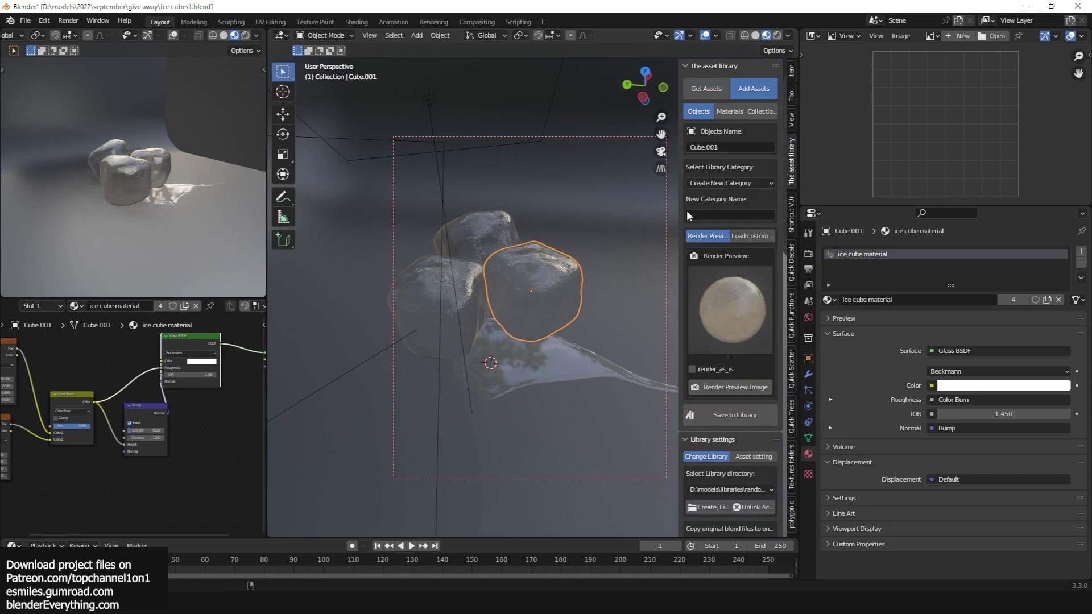
pyautogui.write('ice cube')
pyautogui.press('Return')
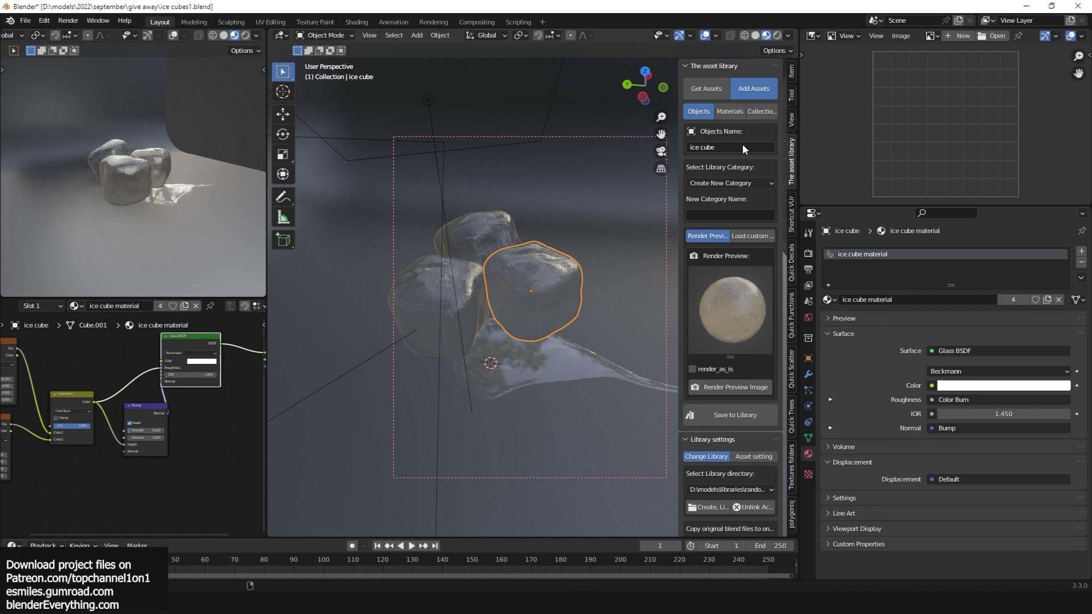
# Render a preview image of the ice cube object and save the object to the random items library.
pyautogui.click(726, 387)
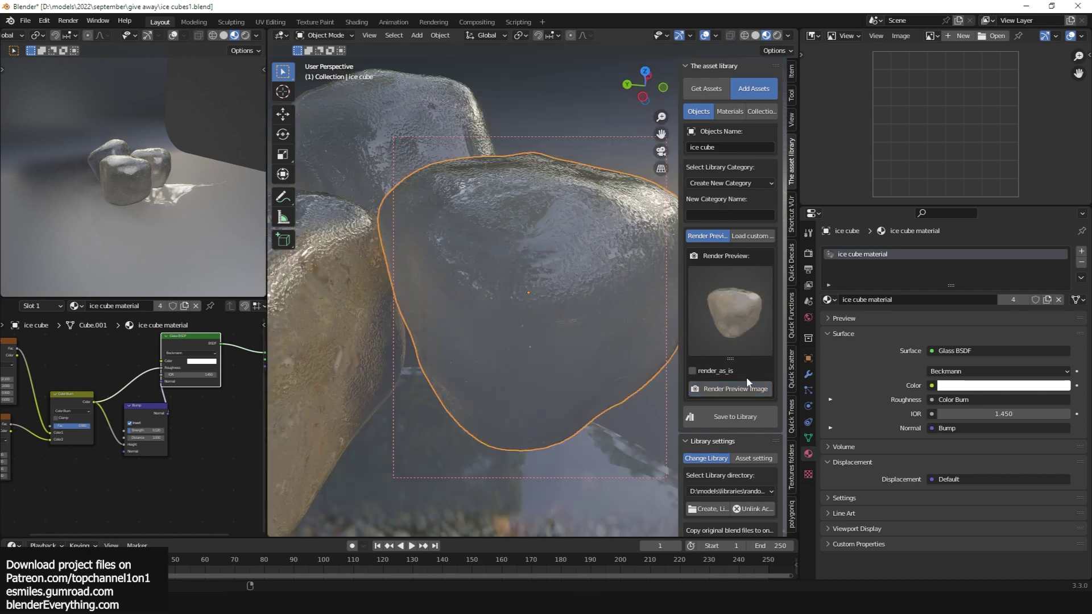
pyautogui.click(739, 416)
pyautogui.click(737, 417)
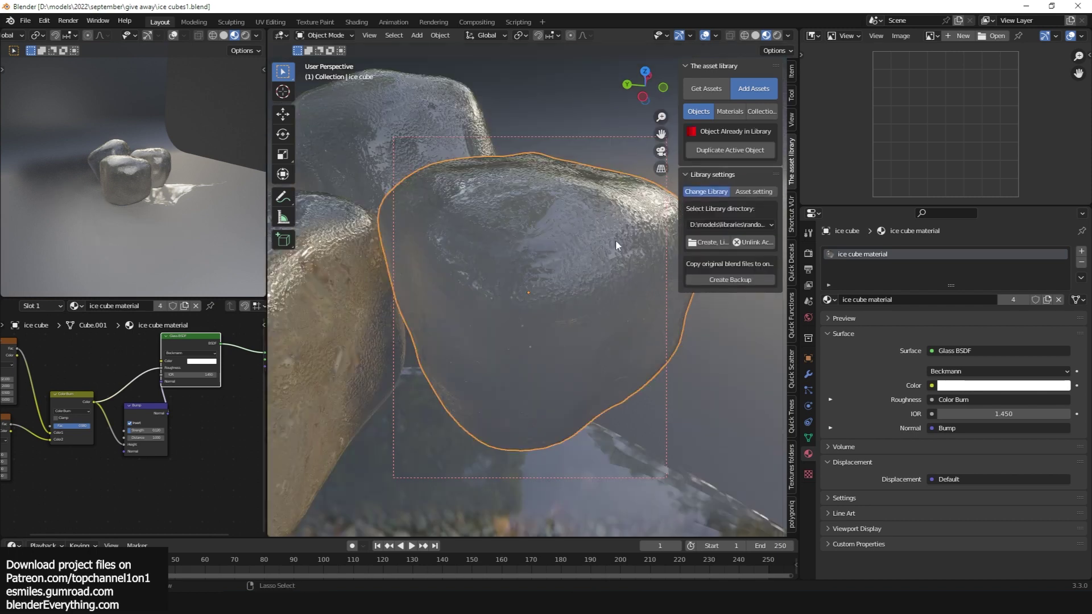
# Save ice cubes1.blend and start a new file, declining to save any further changes.
pyautogui.hotkey('ctrl', 's')
pyautogui.hotkey('ctrl', 'n')
pyautogui.click(611, 238)
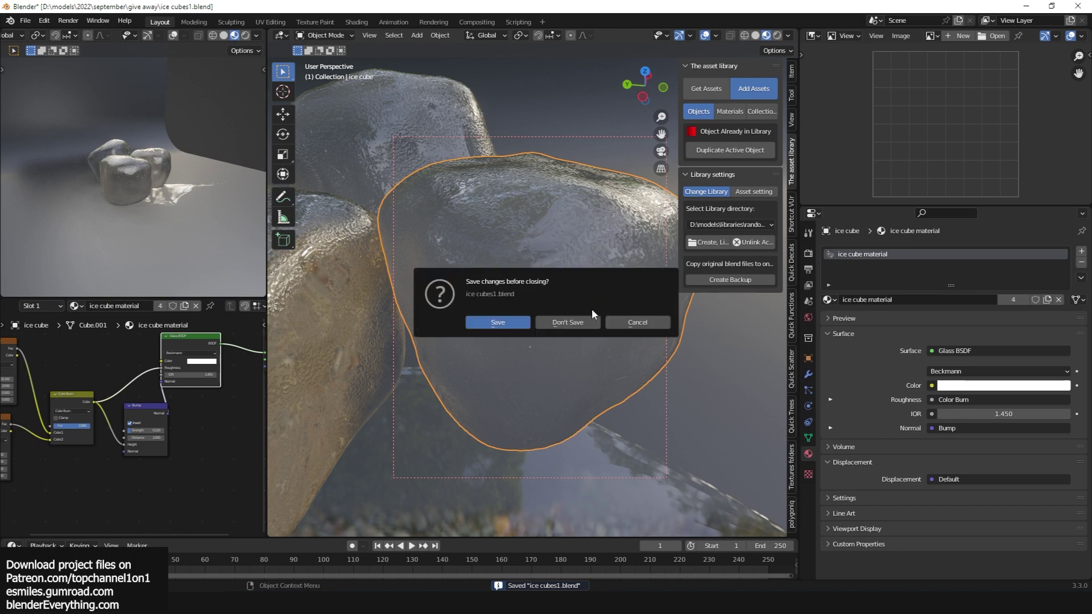
pyautogui.click(592, 322)
# Bring up The asset library add-on in the new scene and set its library directory to D:\models\libraries\random items.
pyautogui.press('n')
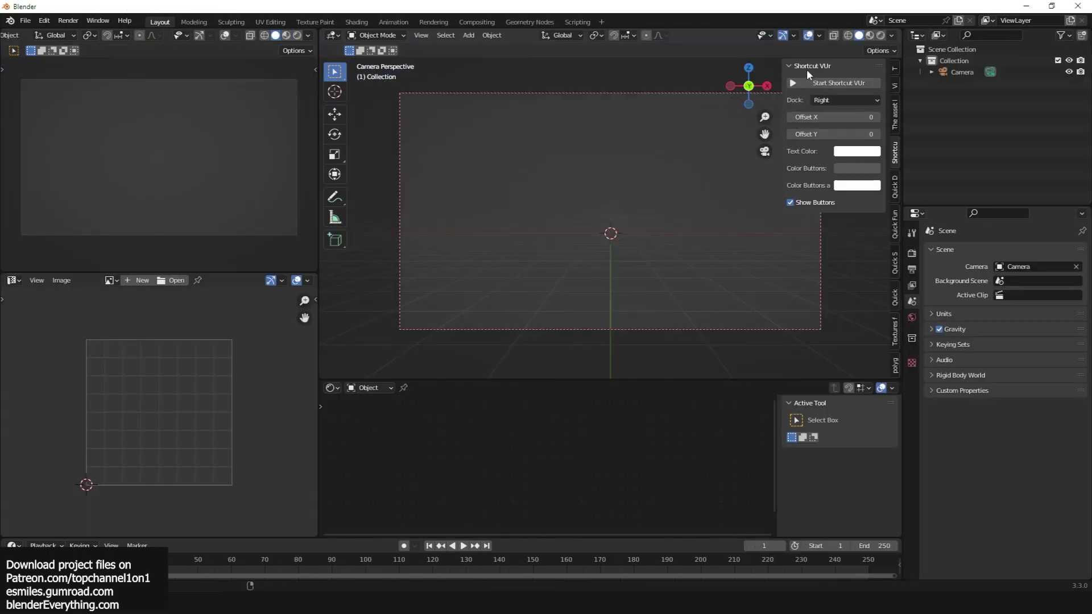
pyautogui.click(894, 117)
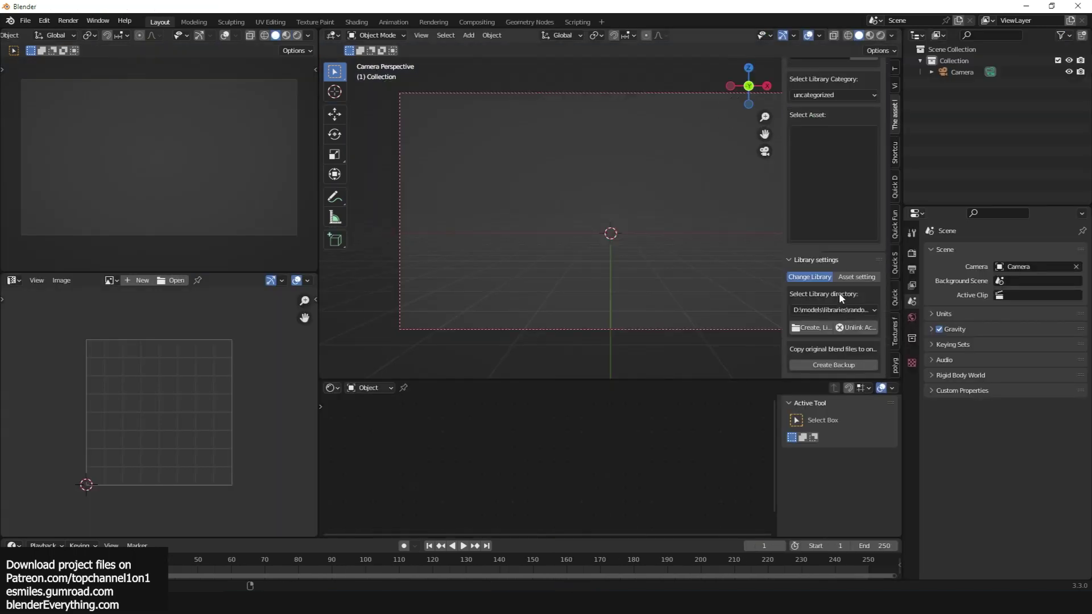
pyautogui.click(855, 310)
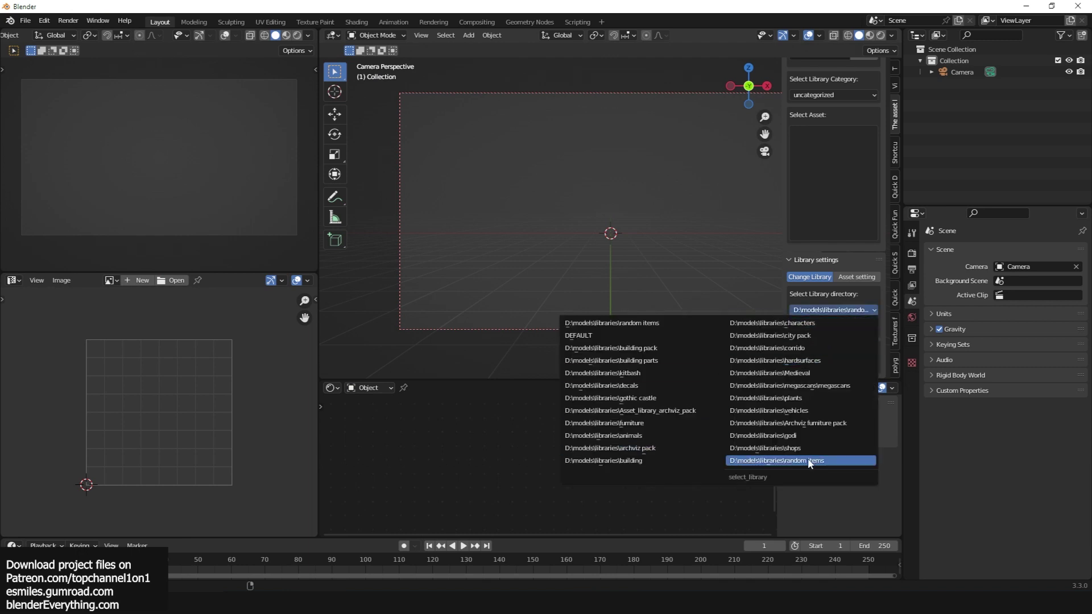
pyautogui.click(790, 458)
# Add the saved ice cube object from the library to the scene and view it framed in Material Preview shading.
pyautogui.scroll(5, 841, 208)
pyautogui.click(836, 242)
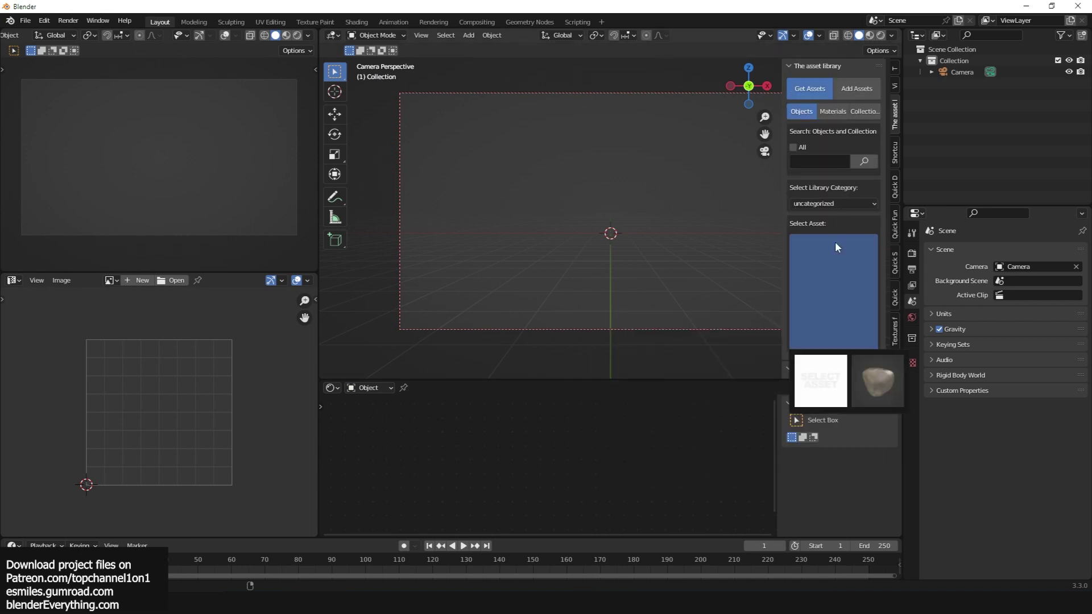
pyautogui.click(861, 365)
pyautogui.scroll(-3, 836, 267)
pyautogui.click(834, 300)
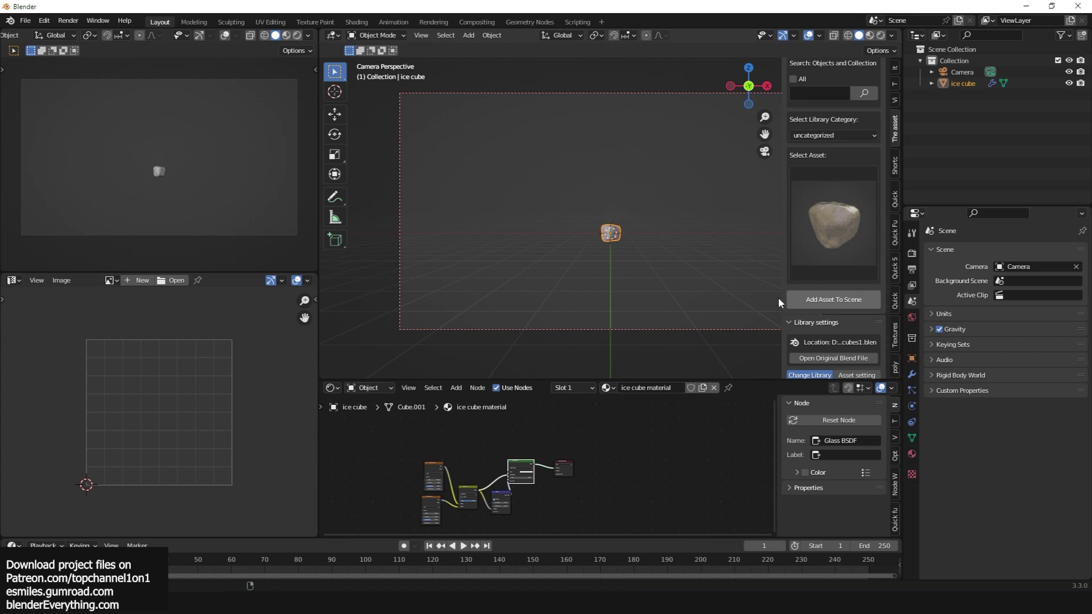
pyautogui.press('KP_Decimal')
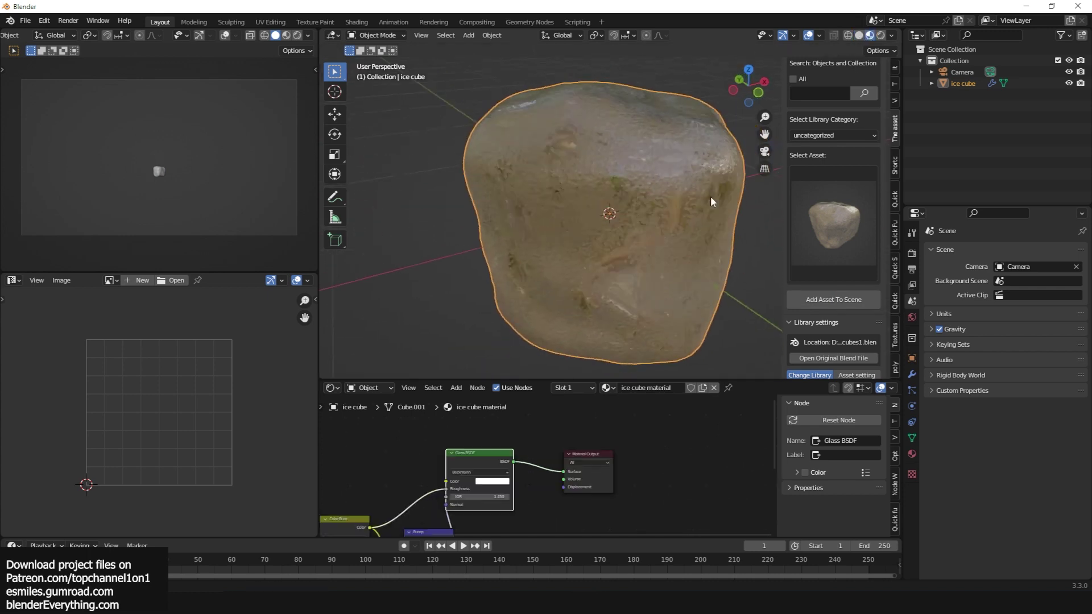
pyautogui.scroll(-5, 708, 195)
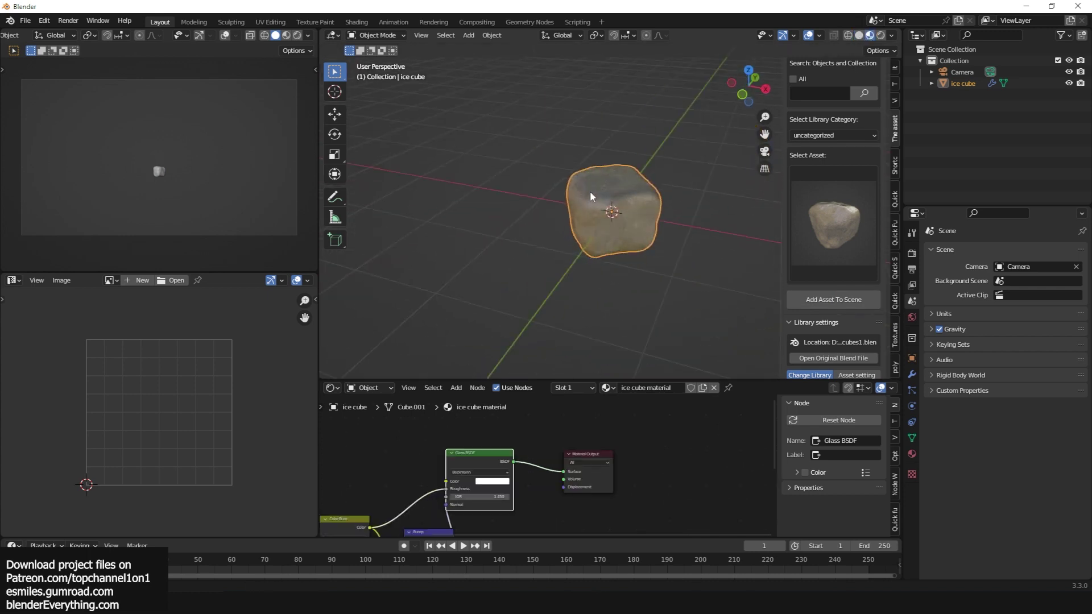
# Place the 3D cursor beside the ice cube and add a UV sphere there.
pyautogui.keyDown('shift'); pyautogui.moveTo(712, 237); pyautogui.dragTo(548, 221, button='middle'); pyautogui.keyUp('shift')
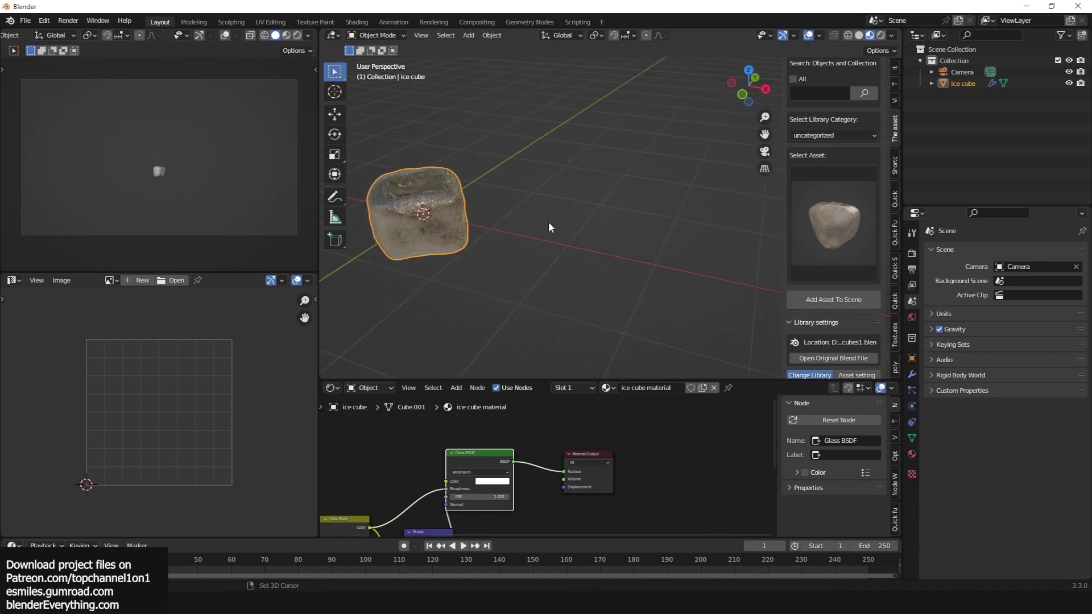
pyautogui.hotkey('shift', 'a')
pyautogui.moveTo(549, 221)
pyautogui.click(622, 255)
# Choose the saved ice cube material from the library's materials and add it to the sphere.
pyautogui.scroll(3, 809, 146)
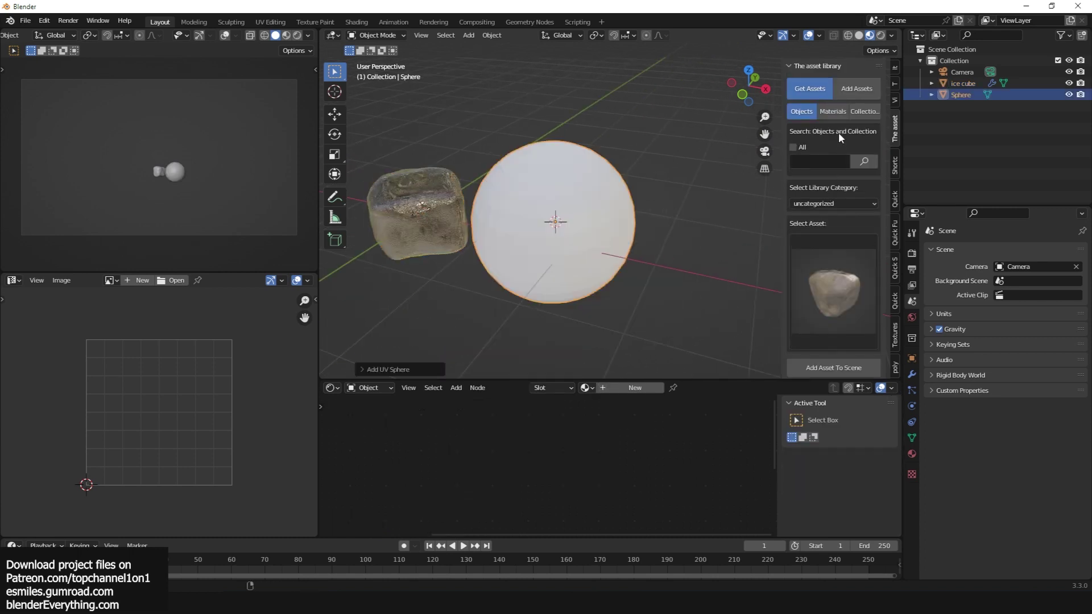
pyautogui.click(835, 114)
pyautogui.click(834, 291)
pyautogui.click(869, 367)
pyautogui.scroll(-3, 841, 282)
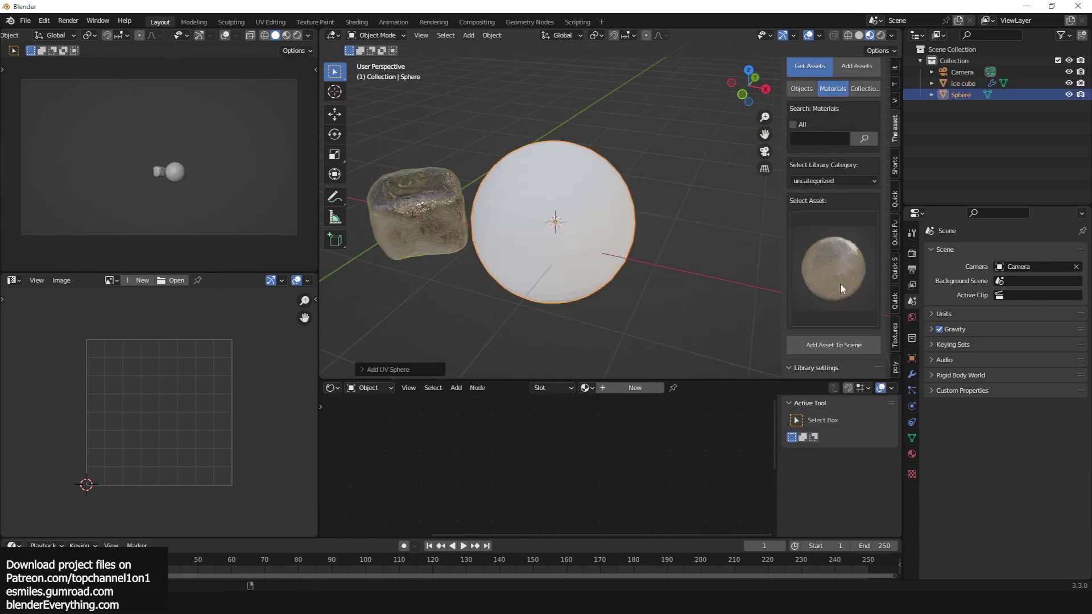
pyautogui.click(840, 305)
# Shade the sphere smooth and view its ice material from another angle.
pyautogui.rightClick(635, 237)
pyautogui.click(658, 203)
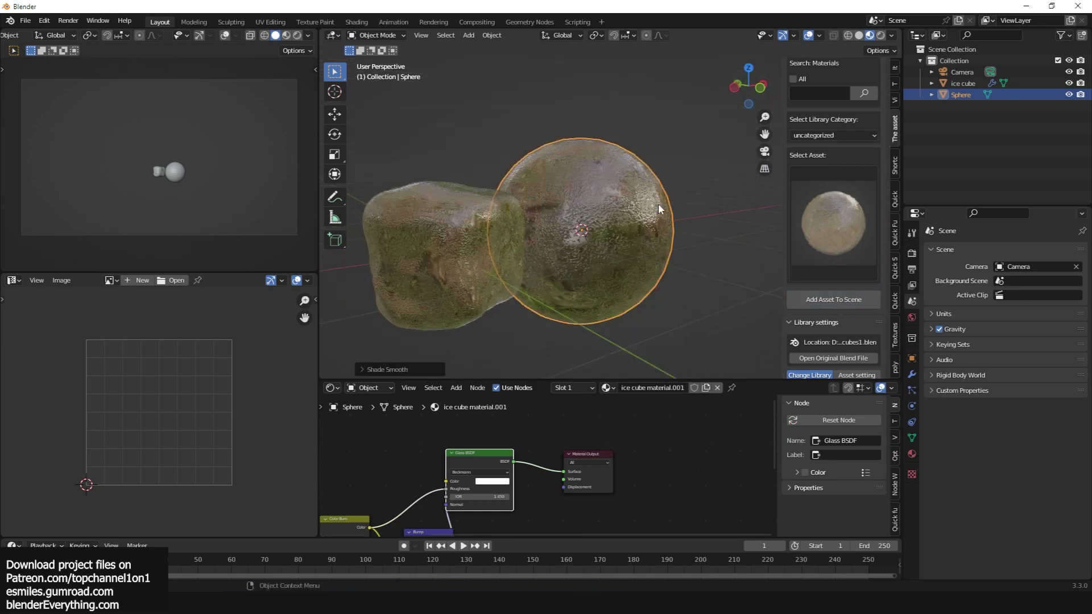
pyautogui.moveTo(657, 203); pyautogui.dragTo(600, 214, button='middle')
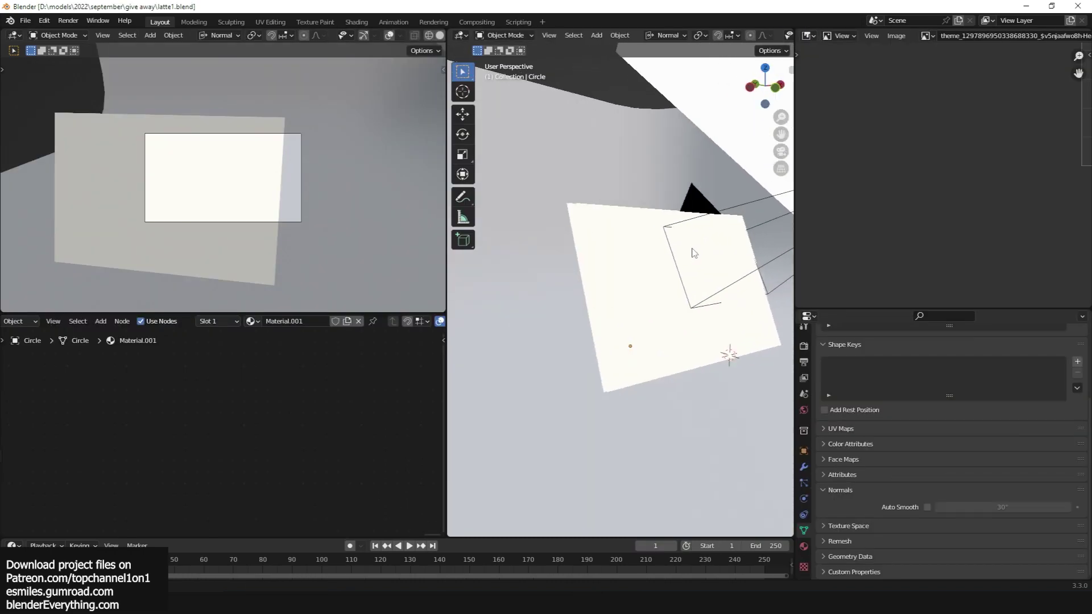
# In latte1.blend, hide the white plane in front of the cup and set the camera view to Rendered shading.
pyautogui.moveTo(694, 253); pyautogui.dragTo(555, 221, button='middle')
pyautogui.click(642, 268)
pyautogui.press('h')
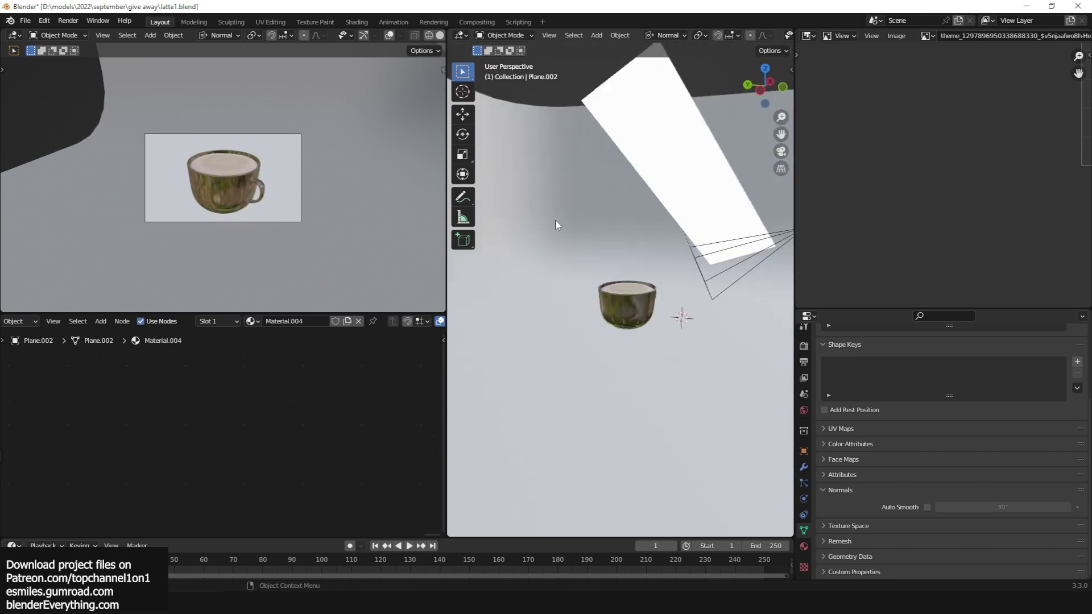
pyautogui.scroll(-2, 429, 34)
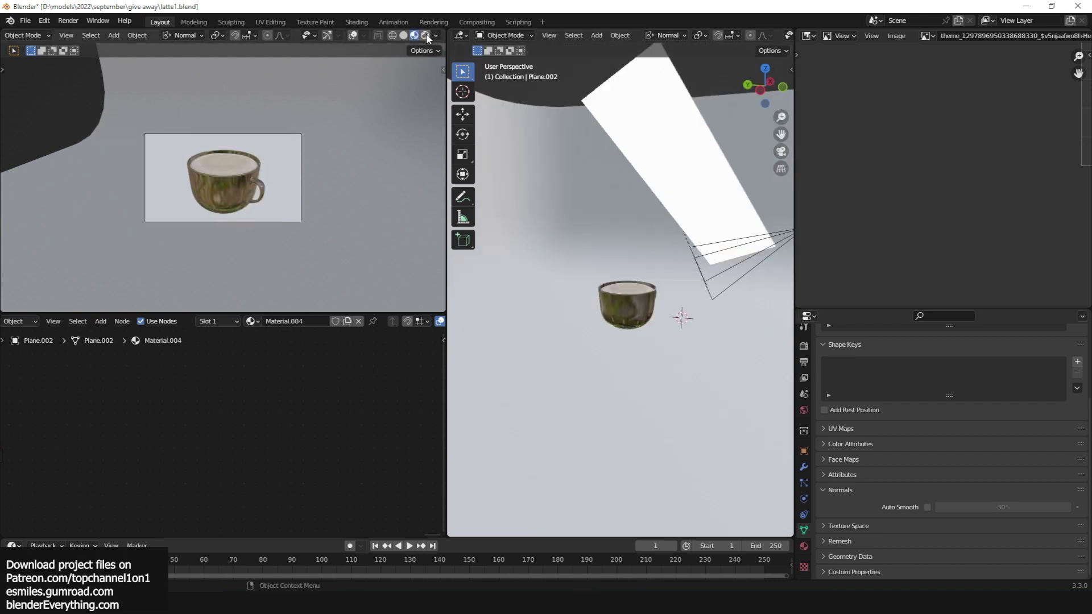
pyautogui.click(426, 34)
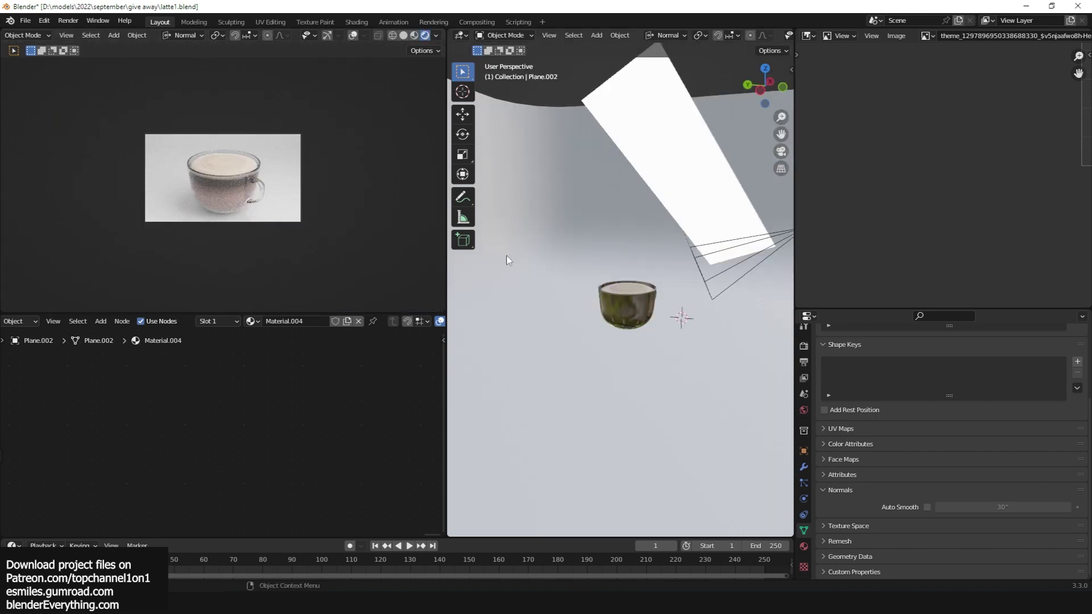
# Select the coffee surface inside the latte cup and examine its speckled foam material up close from above.
pyautogui.scroll(6, 597, 279)
pyautogui.moveTo(640, 309); pyautogui.dragTo(661, 384, button='middle')
pyautogui.click(646, 312)
pyautogui.scroll(4, 646, 312)
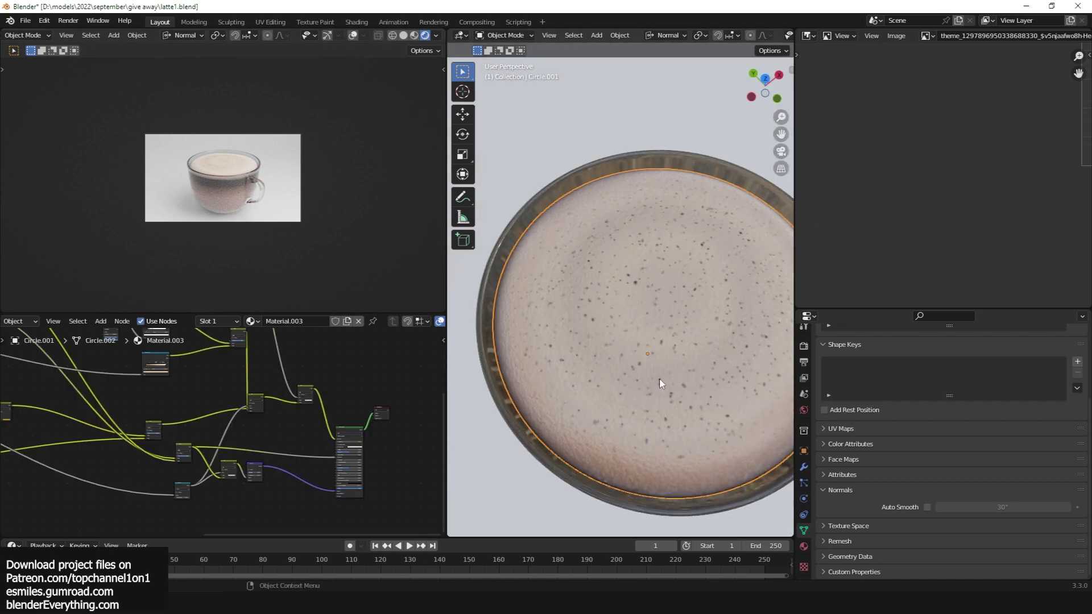
# Isolate the coffee object in local view and look at its foam and layered sides.
pyautogui.press('KP_Divide')
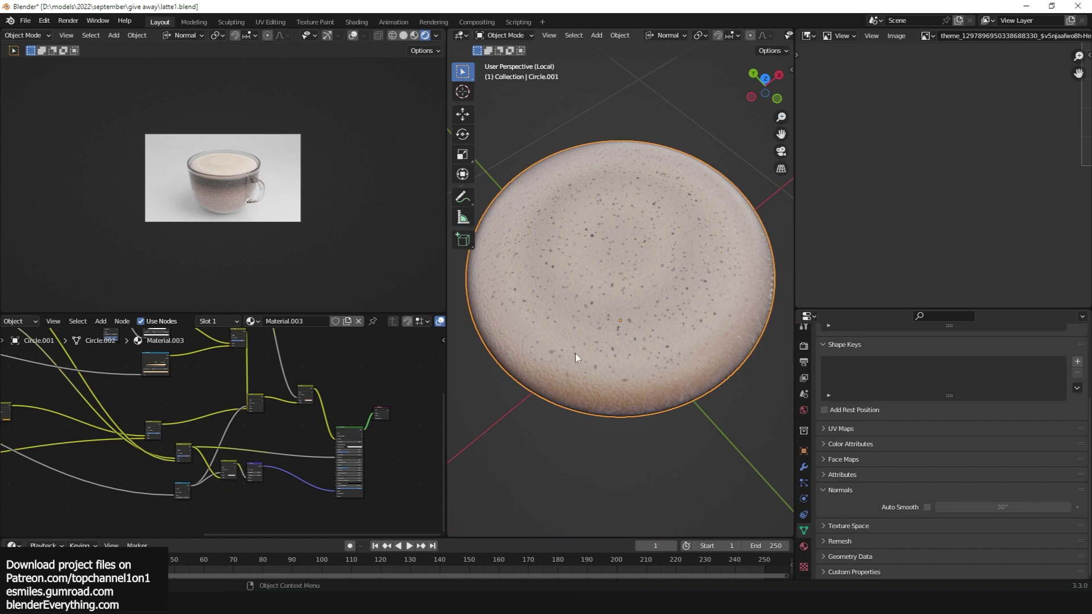
pyautogui.moveTo(575, 354); pyautogui.dragTo(605, 289, button='middle')
pyautogui.scroll(-5, 228, 406)
pyautogui.moveTo(223, 412); pyautogui.dragTo(357, 481, button='middle')
pyautogui.moveTo(80, 387); pyautogui.dragTo(231, 371, button='middle')
pyautogui.scroll(8, 233, 467)
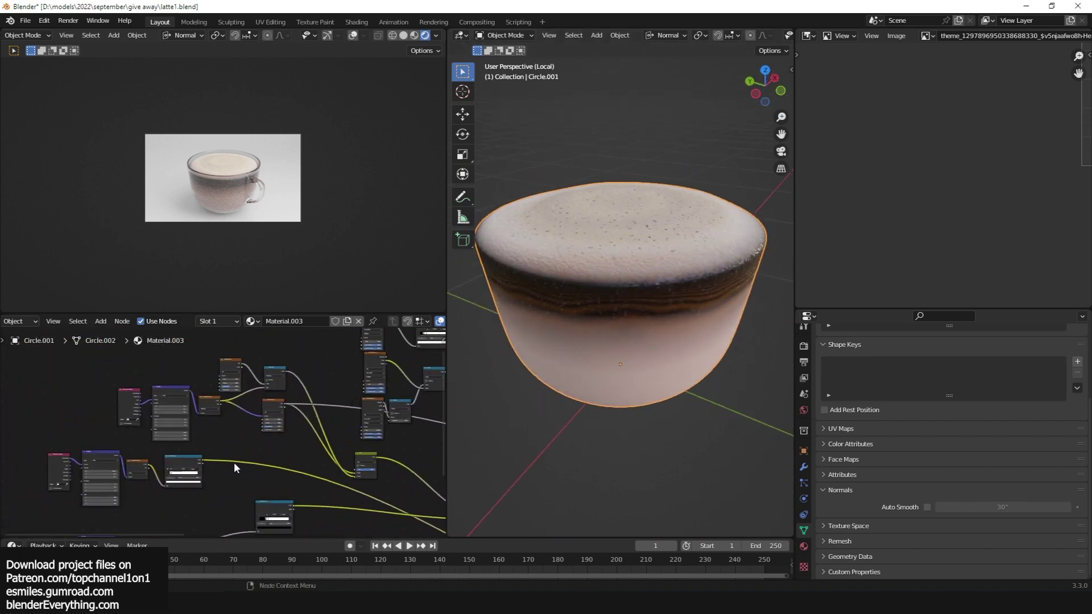
# Examine the coffee's Material.003 node tree along its mapping, texture, color ramp and mix nodes.
pyautogui.moveTo(234, 463); pyautogui.dragTo(215, 427, button='middle')
pyautogui.moveTo(192, 467); pyautogui.dragTo(212, 418, button='middle')
pyautogui.scroll(-6, 212, 419)
pyautogui.moveTo(273, 404); pyautogui.dragTo(152, 443, button='middle')
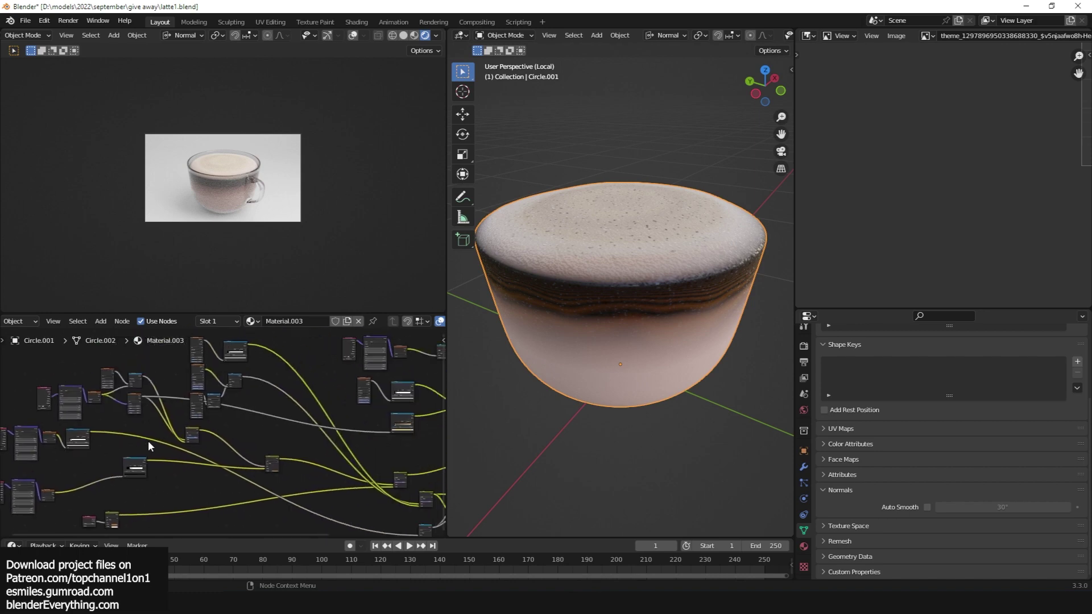
pyautogui.scroll(-3, 301, 407)
pyautogui.moveTo(319, 399); pyautogui.dragTo(257, 422, button='middle')
pyautogui.moveTo(696, 245); pyautogui.dragTo(711, 275, button='middle')
pyautogui.scroll(4, 658, 280)
pyautogui.scroll(-3, 256, 408)
pyautogui.moveTo(267, 403); pyautogui.dragTo(253, 433, button='middle')
pyautogui.scroll(5, 227, 394)
pyautogui.scroll(6, 229, 396)
pyautogui.scroll(-9, 245, 417)
pyautogui.scroll(10, 253, 433)
pyautogui.moveTo(139, 334); pyautogui.dragTo(200, 377, button='middle')
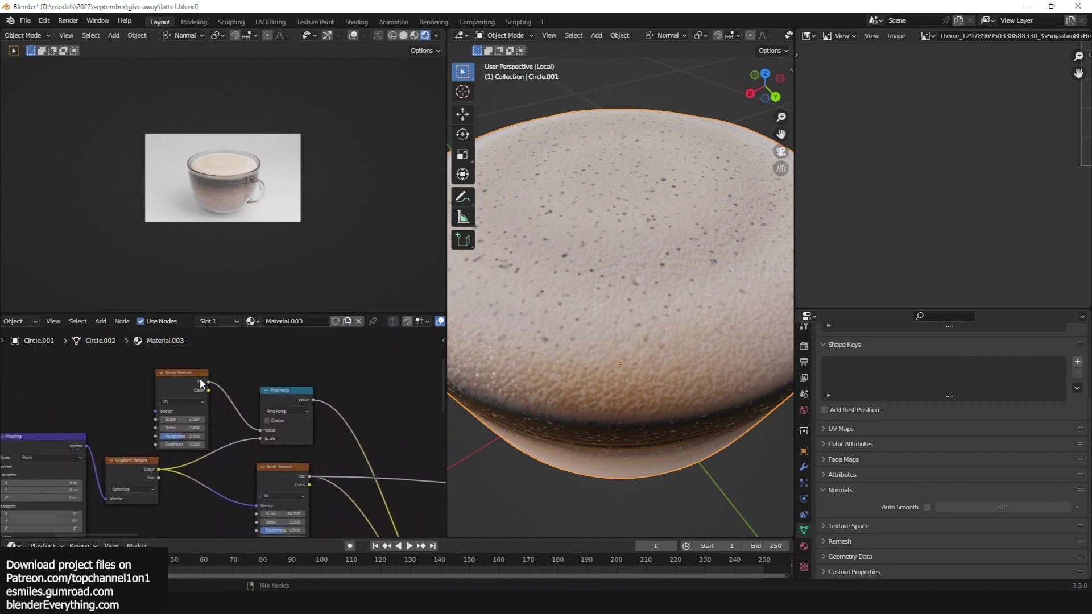
# Preview the upper Noise Texture and the spherical Gradient Texture on the coffee, with the camera view set to Solid shading.
pyautogui.keyDown('ctrl'); pyautogui.keyDown('shift'); pyautogui.click(200, 378); pyautogui.keyUp('shift'); pyautogui.keyUp('ctrl')
pyautogui.scroll(-4, 624, 358)
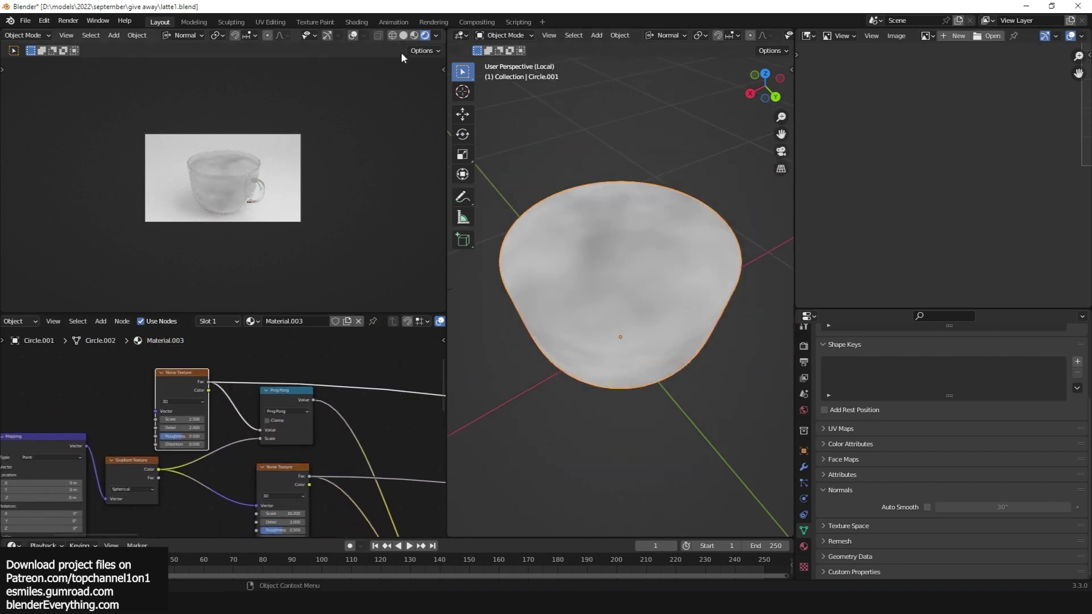
pyautogui.click(405, 36)
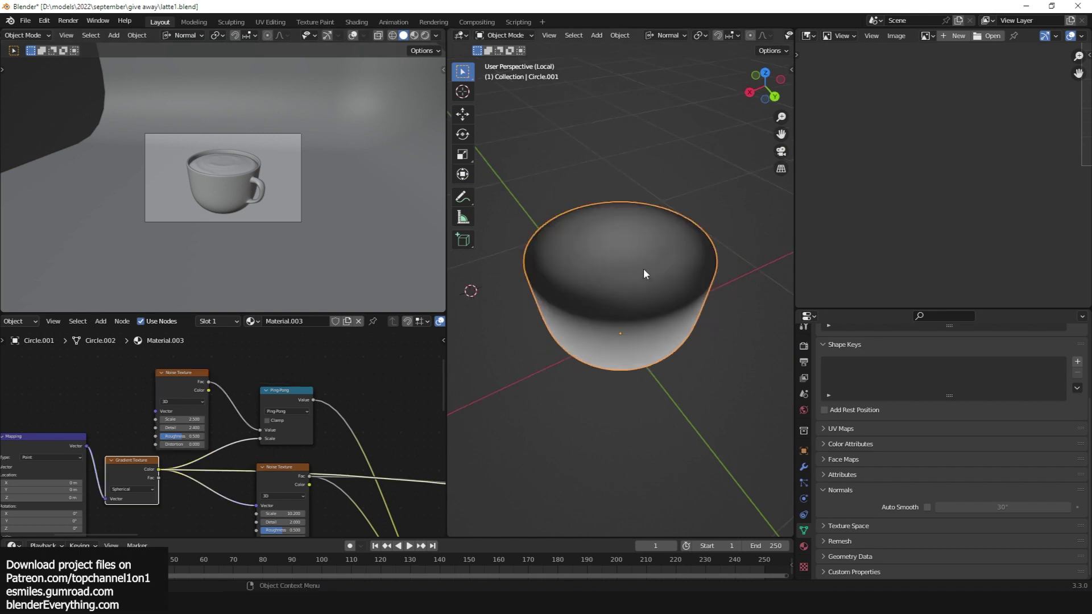
pyautogui.scroll(1, 643, 268)
pyautogui.moveTo(643, 268)
pyautogui.mouseDown(button='middle')
pyautogui.moveTo(657, 247)
pyautogui.moveTo(647, 217)
pyautogui.moveTo(691, 264)
pyautogui.moveTo(643, 363)
pyautogui.moveTo(612, 310)
pyautogui.mouseUp(button='middle')
pyautogui.scroll(-3, 247, 465)
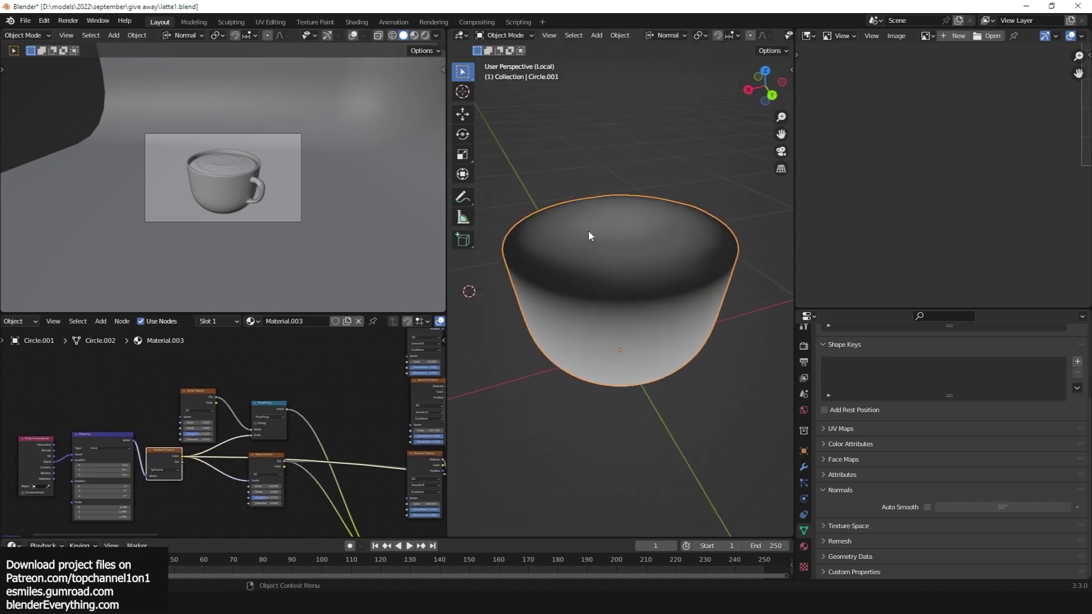
pyautogui.moveTo(589, 229); pyautogui.dragTo(534, 331, button='middle')
# Preview the Noise Texture driven by the spherical gradient to inspect its rings on the coffee.
pyautogui.moveTo(279, 458); pyautogui.dragTo(228, 420, button='middle')
pyautogui.keyDown('ctrl'); pyautogui.keyDown('shift'); pyautogui.click(227, 419); pyautogui.keyUp('shift'); pyautogui.keyUp('ctrl')
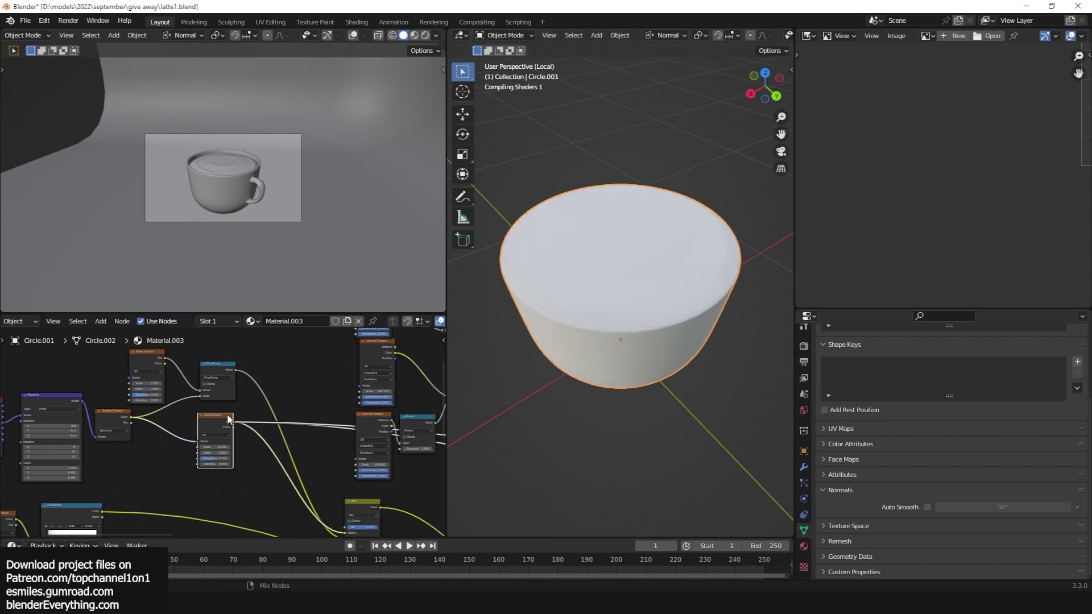
pyautogui.keyDown('shift'); pyautogui.moveTo(632, 341); pyautogui.dragTo(627, 371, button='middle'); pyautogui.keyUp('shift')
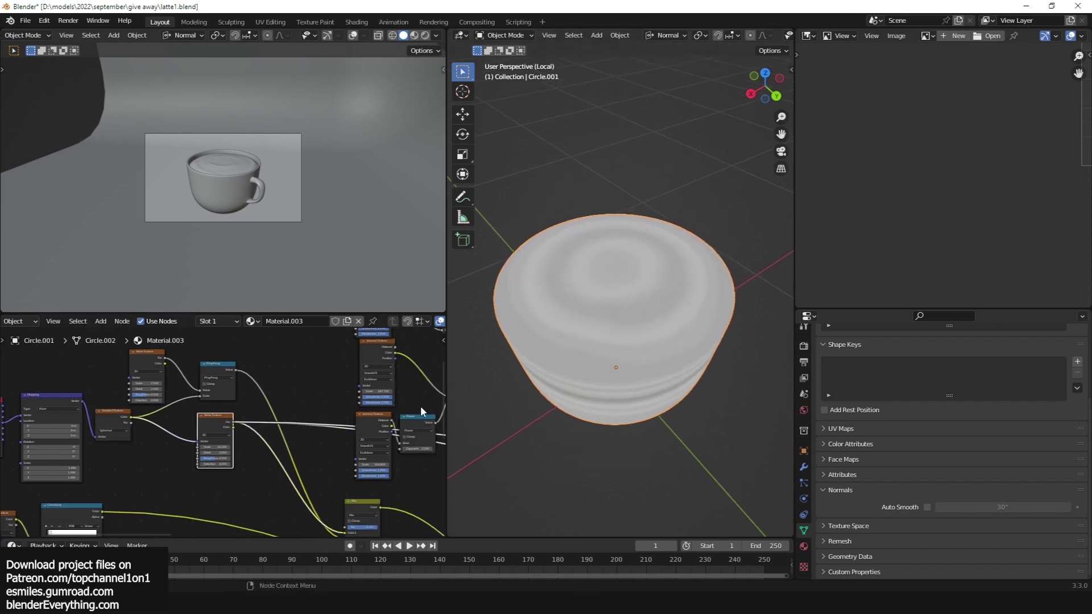
# Preview the Add node and the Color Ramp fed by the Voronoi texture to inspect the foam's speckle pattern.
pyautogui.moveTo(422, 408); pyautogui.dragTo(280, 487, button='middle')
pyautogui.scroll(2, 281, 490)
pyautogui.keyDown('ctrl'); pyautogui.keyDown('shift'); pyautogui.click(325, 491); pyautogui.keyUp('shift'); pyautogui.keyUp('ctrl')
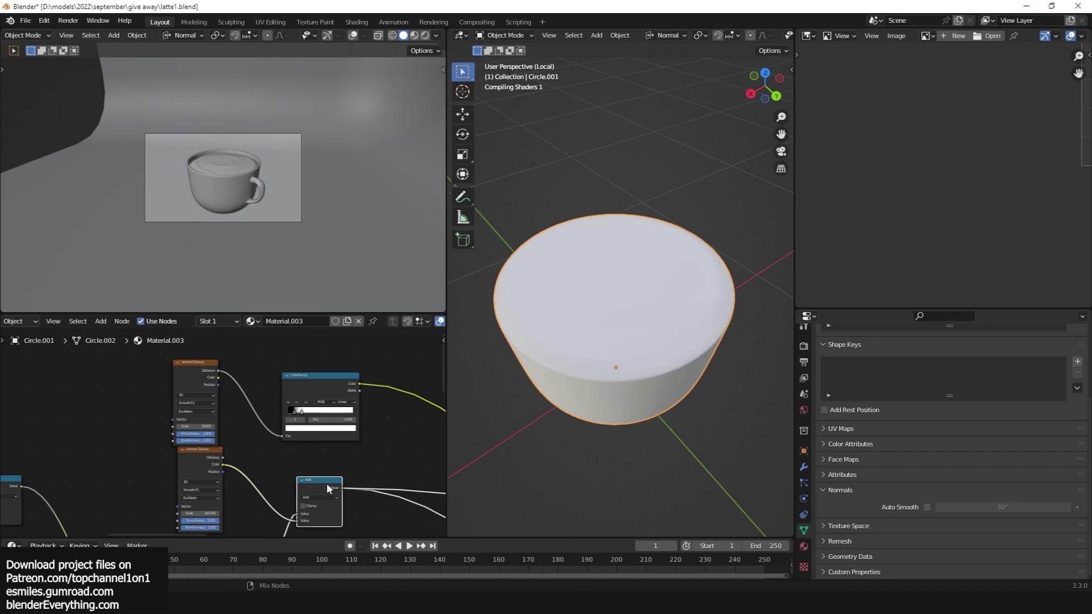
pyautogui.scroll(2, 646, 383)
pyautogui.moveTo(648, 381)
pyautogui.mouseDown(button='middle')
pyautogui.moveTo(647, 347)
pyautogui.moveTo(650, 381)
pyautogui.mouseUp(button='middle')
pyautogui.keyDown('ctrl'); pyautogui.keyDown('shift'); pyautogui.click(329, 376); pyautogui.keyUp('shift'); pyautogui.keyUp('ctrl')
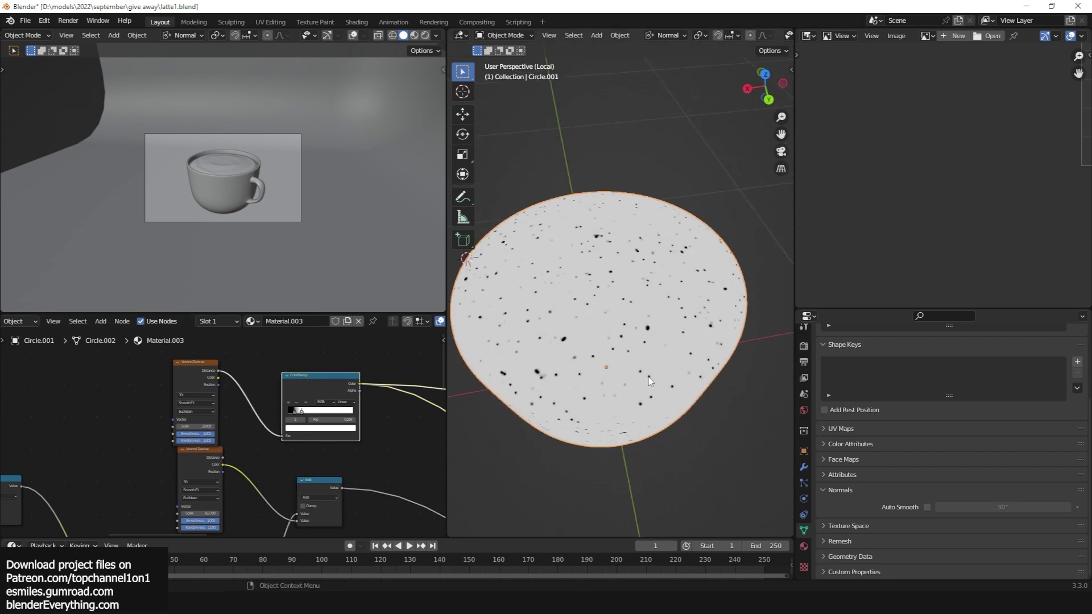
# Preview the Color Ramp at the end of the separate gradient chain and inspect its mask from the coffee's side.
pyautogui.scroll(-5, 343, 470)
pyautogui.moveTo(345, 471); pyautogui.dragTo(227, 418, button='middle')
pyautogui.scroll(-6, 392, 478)
pyautogui.moveTo(393, 478); pyautogui.dragTo(312, 465, button='middle')
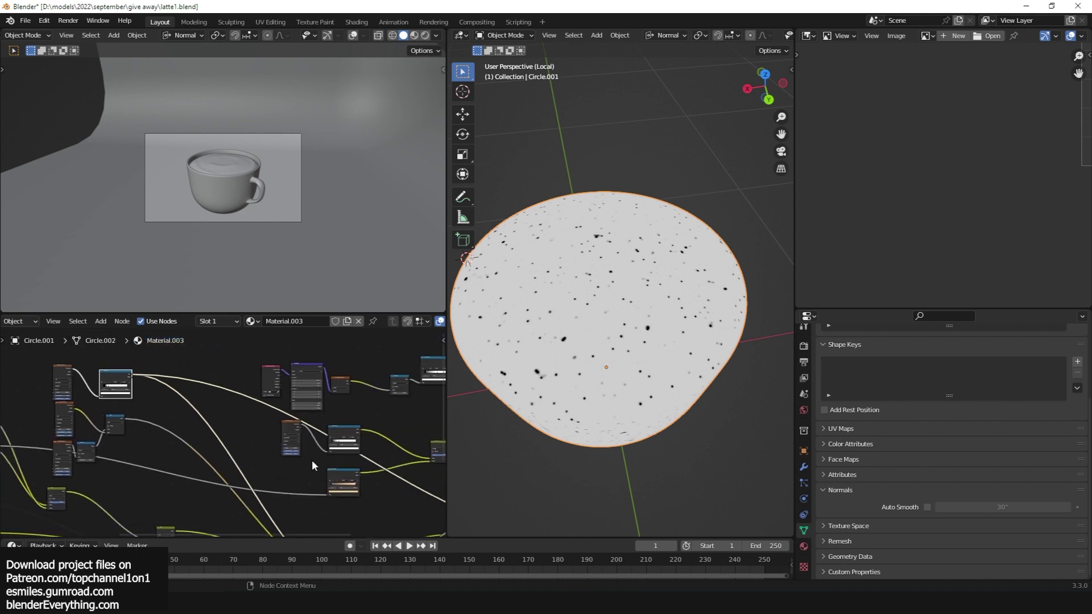
pyautogui.scroll(3, 364, 423)
pyautogui.moveTo(364, 423); pyautogui.dragTo(246, 464, button='middle')
pyautogui.keyDown('ctrl'); pyautogui.keyDown('shift'); pyautogui.click(340, 389); pyautogui.keyUp('shift'); pyautogui.keyUp('ctrl')
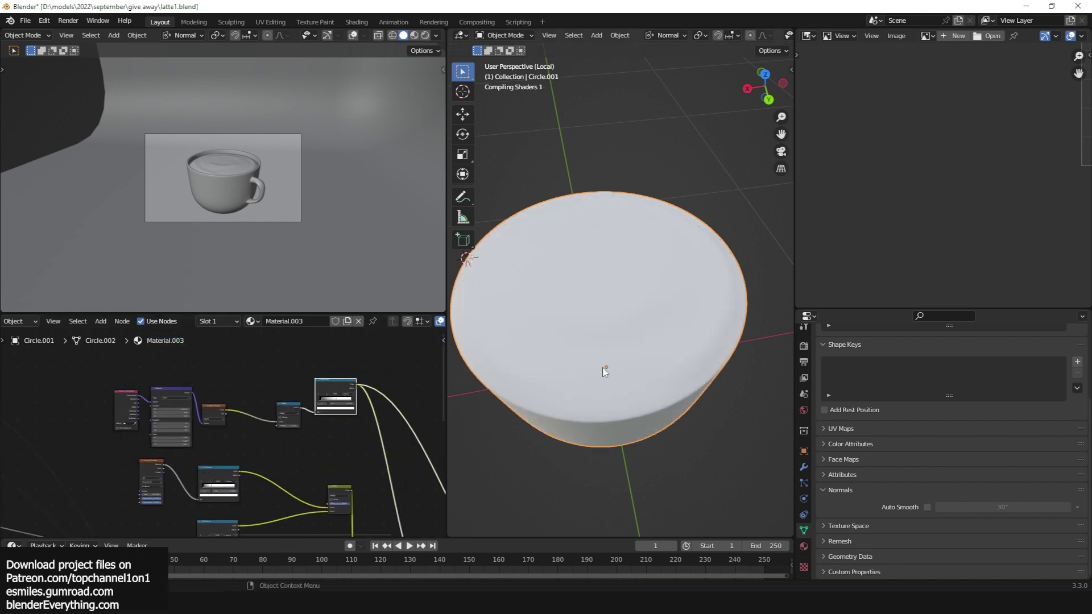
pyautogui.moveTo(605, 366); pyautogui.dragTo(635, 310, button='middle')
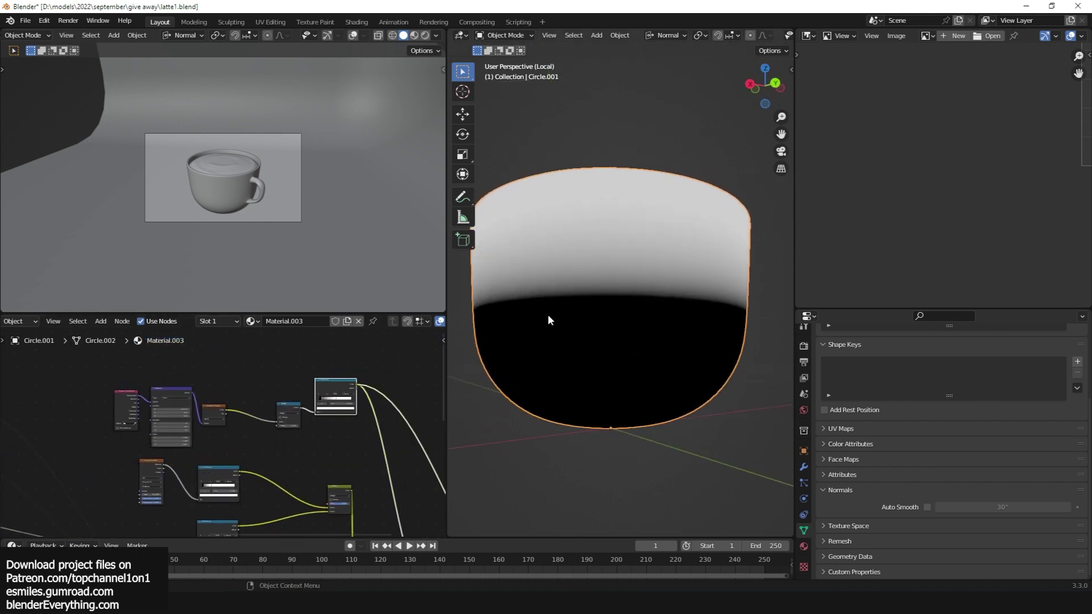
# Preview the final Mix node's colors on the coffee and reconnect the Principled BSDF to the material output.
pyautogui.scroll(-5, 387, 465)
pyautogui.moveTo(387, 465); pyautogui.dragTo(374, 400, button='middle')
pyautogui.keyDown('ctrl'); pyautogui.keyDown('shift'); pyautogui.click(358, 464); pyautogui.keyUp('shift'); pyautogui.keyUp('ctrl')
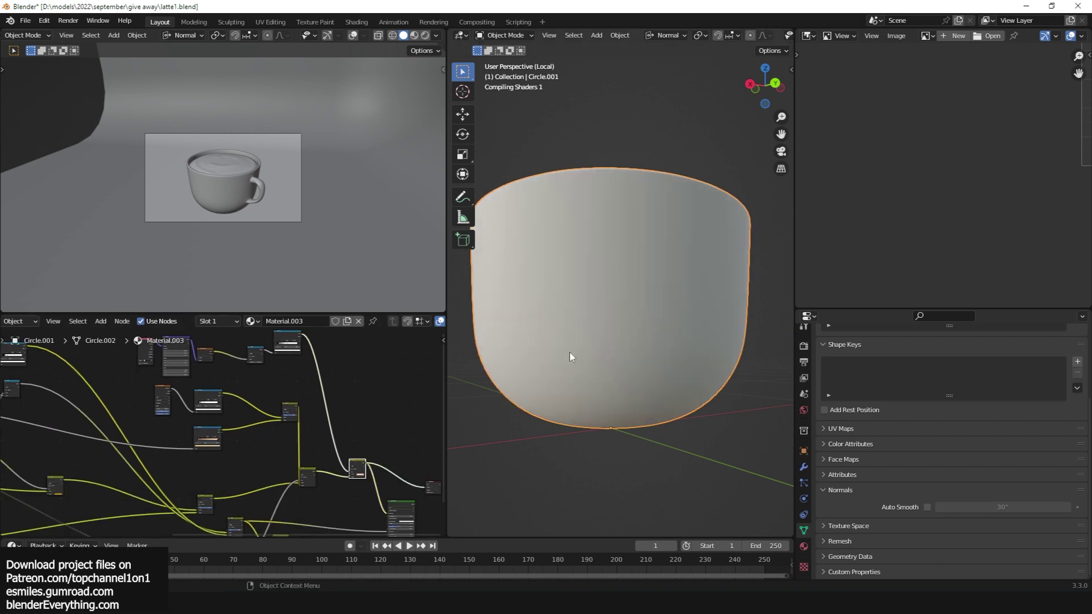
pyautogui.moveTo(631, 318); pyautogui.dragTo(693, 323, button='middle')
pyautogui.scroll(2, 666, 316)
pyautogui.scroll(-3, 693, 322)
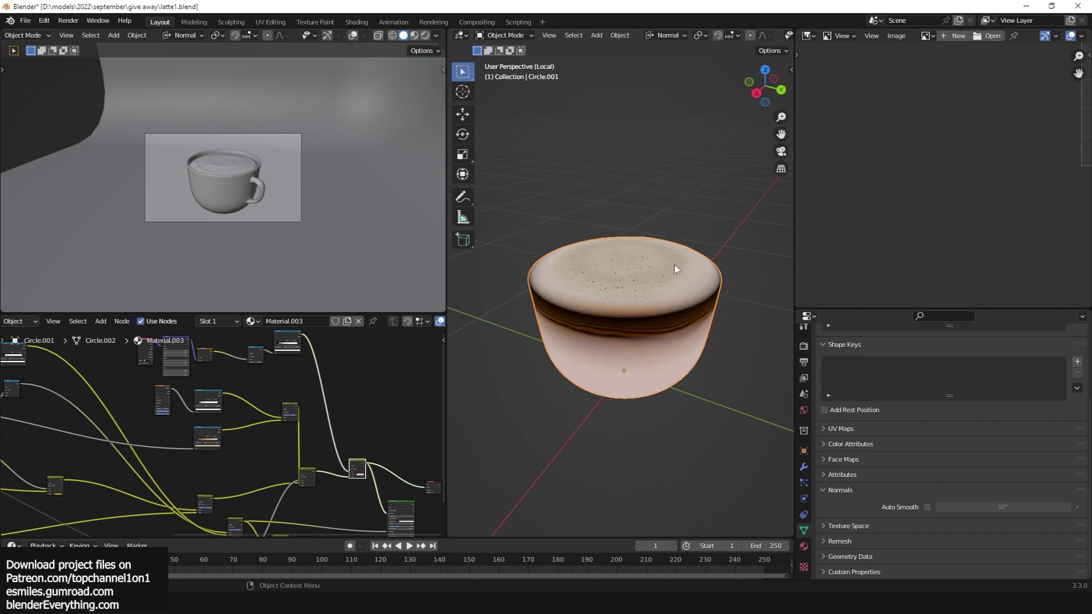
pyautogui.moveTo(675, 265); pyautogui.dragTo(723, 304, button='middle')
pyautogui.moveTo(368, 516); pyautogui.dragTo(312, 473, button='middle')
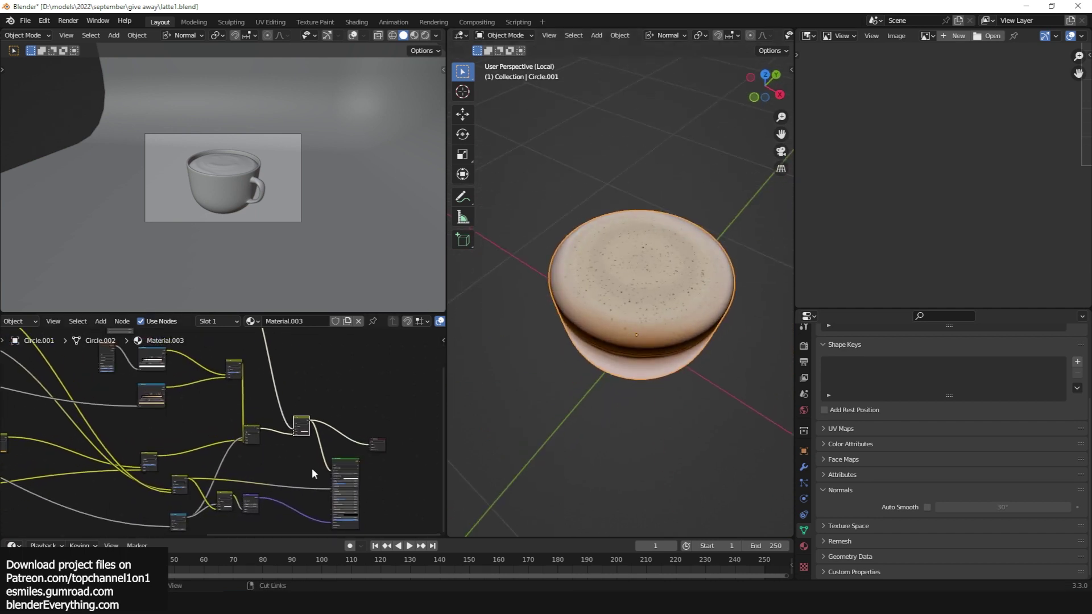
pyautogui.keyDown('ctrl'); pyautogui.keyDown('shift'); pyautogui.click(349, 462); pyautogui.keyUp('shift'); pyautogui.keyUp('ctrl')
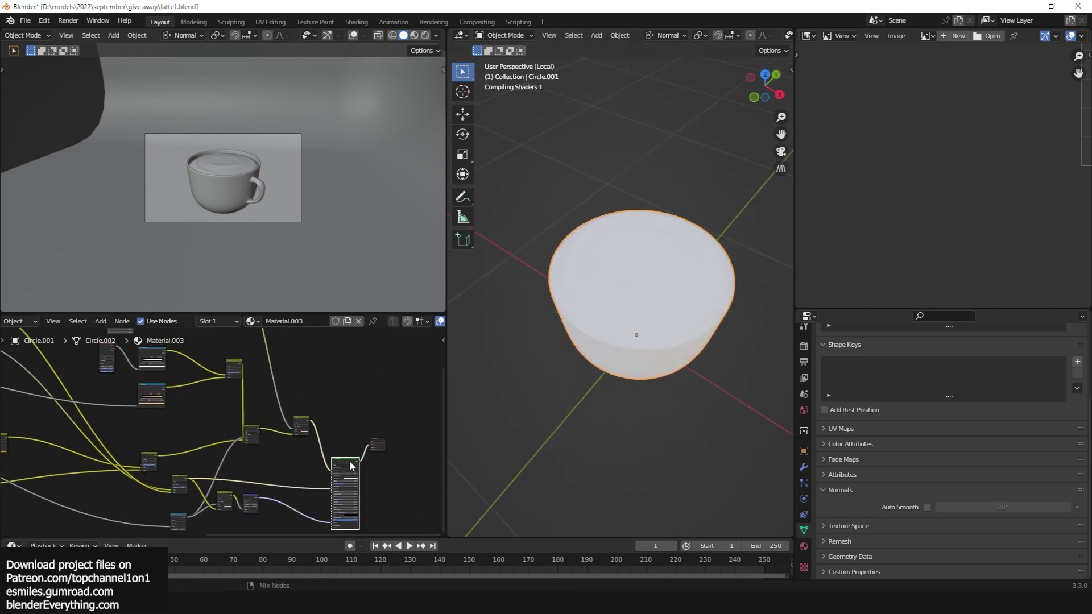
# Switch to mango1.blend and view the sliced mango among the whole fruits.
pyautogui.moveTo(654, 249); pyautogui.dragTo(654, 249)
pyautogui.click(655, 249)
pyautogui.click(568, 321)
pyautogui.moveTo(493, 217); pyautogui.dragTo(527, 203, button='middle')
pyautogui.moveTo(462, 194); pyautogui.dragTo(331, 206, button='middle')
pyautogui.scroll(3, 331, 206)
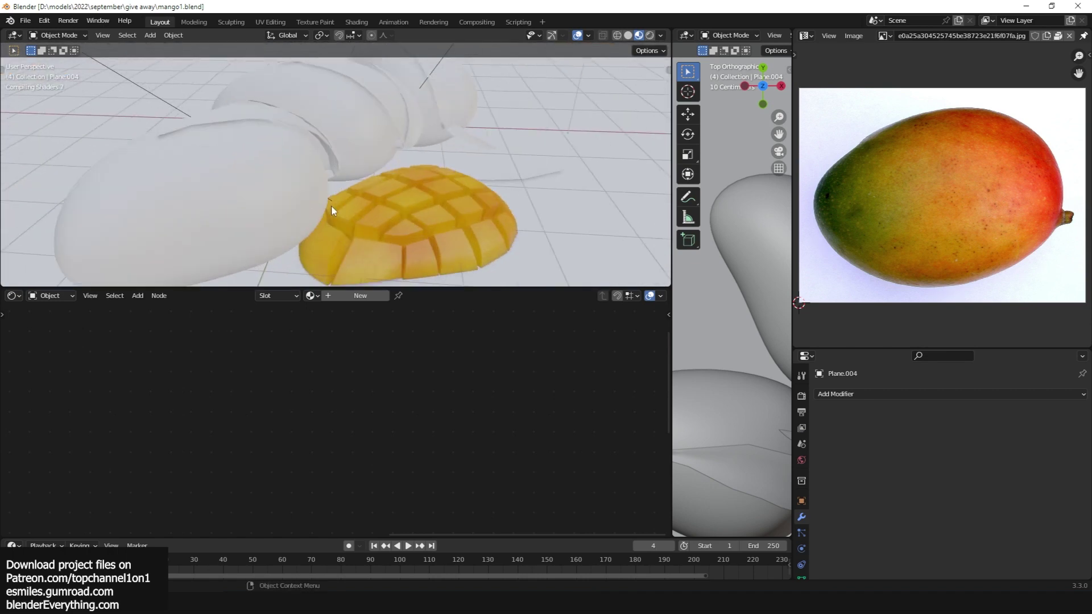
# Select the yellow-green whole mango and examine its Material.002 node tree and its surface beside the other mangoes.
pyautogui.click(241, 223)
pyautogui.scroll(-5, 251, 426)
pyautogui.moveTo(228, 434); pyautogui.dragTo(361, 431, button='middle')
pyautogui.scroll(3, 361, 431)
pyautogui.moveTo(248, 458); pyautogui.dragTo(331, 455, button='middle')
pyautogui.moveTo(424, 165); pyautogui.dragTo(407, 185, button='middle')
pyautogui.click(528, 140)
pyautogui.moveTo(527, 140); pyautogui.dragTo(364, 151, button='middle')
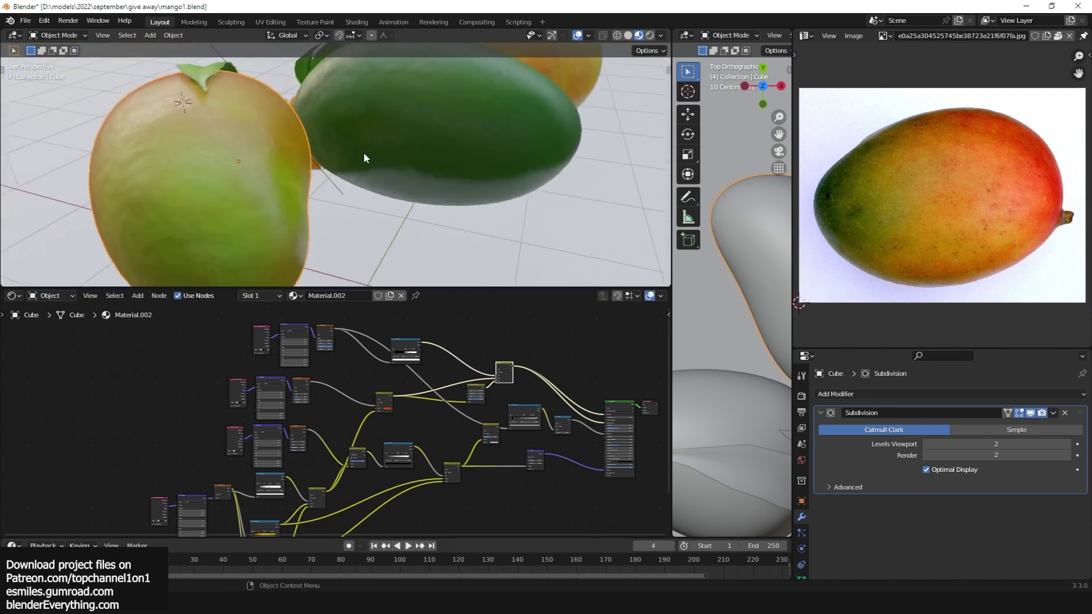
pyautogui.scroll(-3, 337, 178)
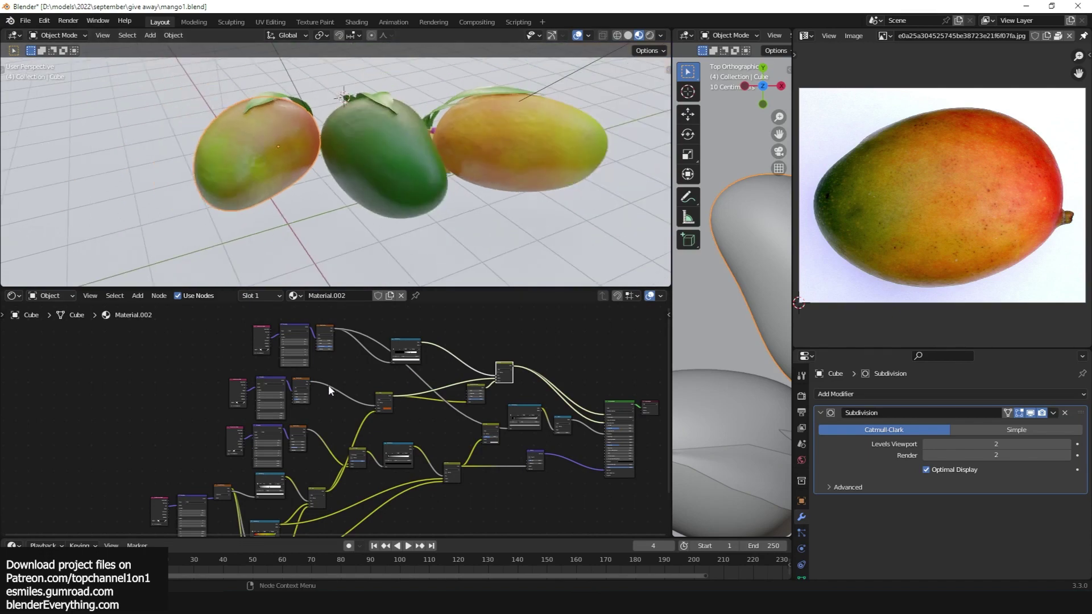
# Isolate the selected mango in local view and look at its skin up close.
pyautogui.scroll(5, 329, 384)
pyautogui.moveTo(296, 149); pyautogui.dragTo(365, 178, button='middle')
pyautogui.press('KP_Divide')
pyautogui.scroll(3, 340, 172)
pyautogui.scroll(-3, 365, 179)
pyautogui.scroll(2, 361, 384)
# Preview the two upper Noise Textures of Material.002 in turn on the isolated mango.
pyautogui.moveTo(360, 385); pyautogui.dragTo(335, 439, button='middle')
pyautogui.keyDown('ctrl'); pyautogui.keyDown('shift'); pyautogui.click(313, 361); pyautogui.keyUp('shift'); pyautogui.keyUp('ctrl')
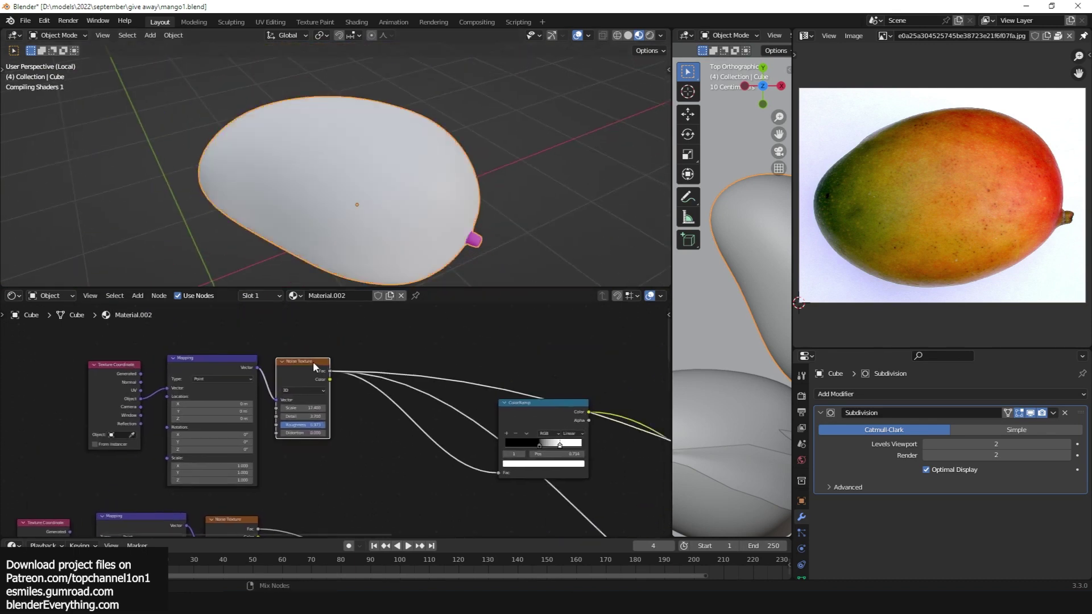
pyautogui.moveTo(380, 167)
pyautogui.mouseDown(button='middle')
pyautogui.moveTo(383, 216)
pyautogui.moveTo(386, 151)
pyautogui.mouseUp(button='middle')
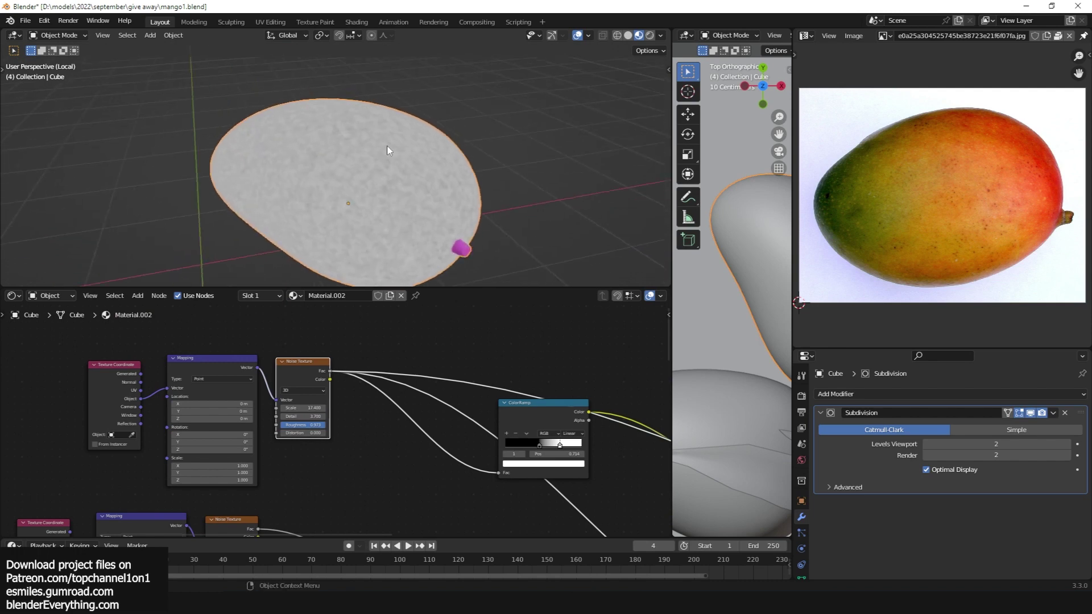
pyautogui.moveTo(261, 473); pyautogui.dragTo(349, 401, button='middle')
pyautogui.keyDown('ctrl'); pyautogui.keyDown('shift'); pyautogui.click(334, 434); pyautogui.keyUp('shift'); pyautogui.keyUp('ctrl')
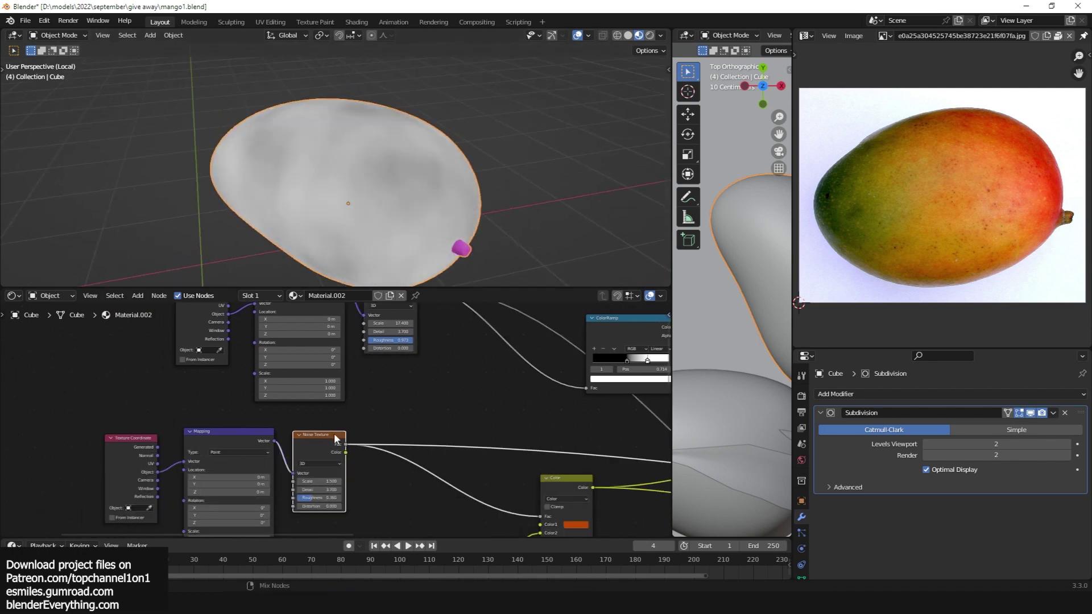
pyautogui.moveTo(384, 169); pyautogui.dragTo(467, 206, button='middle')
pyautogui.scroll(-3, 451, 448)
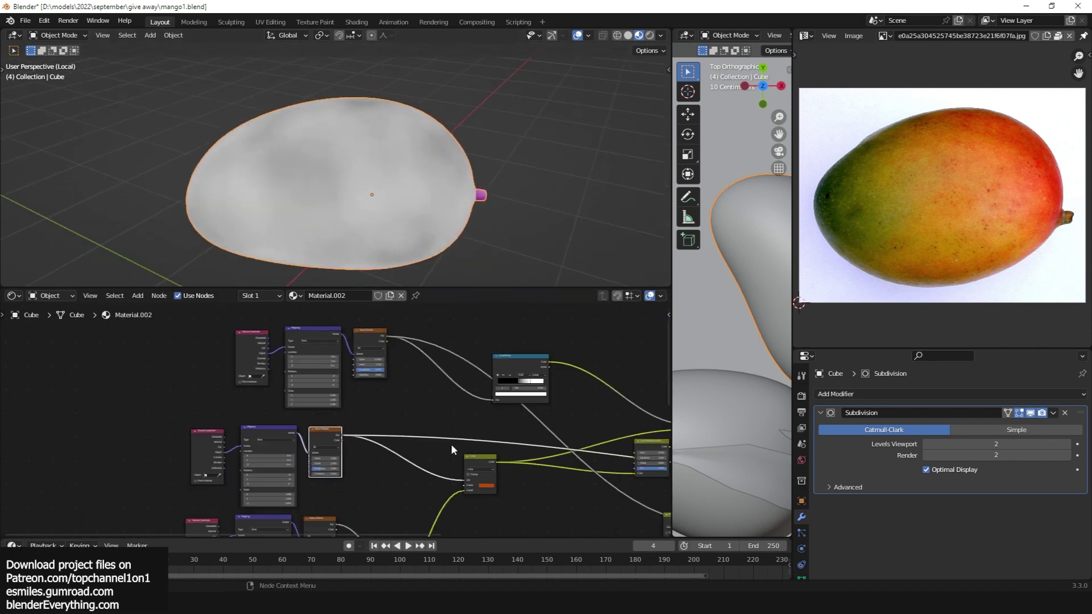
# Preview the third Noise Texture, the blend node it feeds, and the Mix node combining the gradient color ramps.
pyautogui.moveTo(422, 435); pyautogui.dragTo(363, 393, button='middle')
pyautogui.moveTo(351, 437); pyautogui.dragTo(369, 397, button='middle')
pyautogui.keyDown('ctrl'); pyautogui.keyDown('shift'); pyautogui.click(290, 445); pyautogui.keyUp('shift'); pyautogui.keyUp('ctrl')
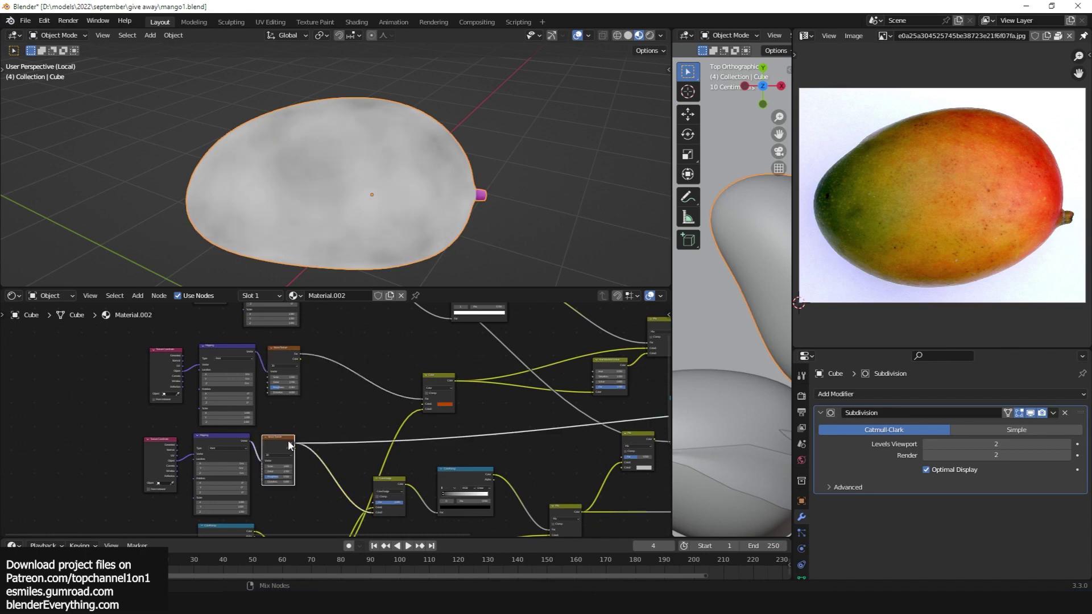
pyautogui.keyDown('ctrl'); pyautogui.keyDown('shift'); pyautogui.click(402, 483); pyautogui.keyUp('shift'); pyautogui.keyUp('ctrl')
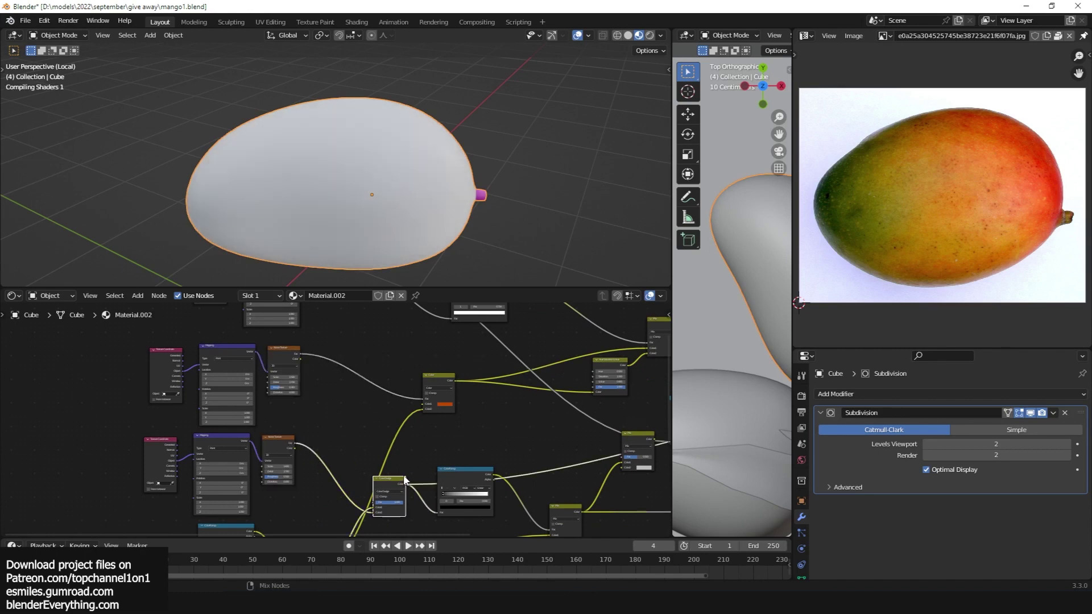
pyautogui.moveTo(362, 479); pyautogui.dragTo(466, 314, button='middle')
pyautogui.moveTo(377, 366); pyautogui.dragTo(371, 377, button='middle')
pyautogui.keyDown('ctrl'); pyautogui.keyDown('shift'); pyautogui.click(429, 404); pyautogui.keyUp('shift'); pyautogui.keyUp('ctrl')
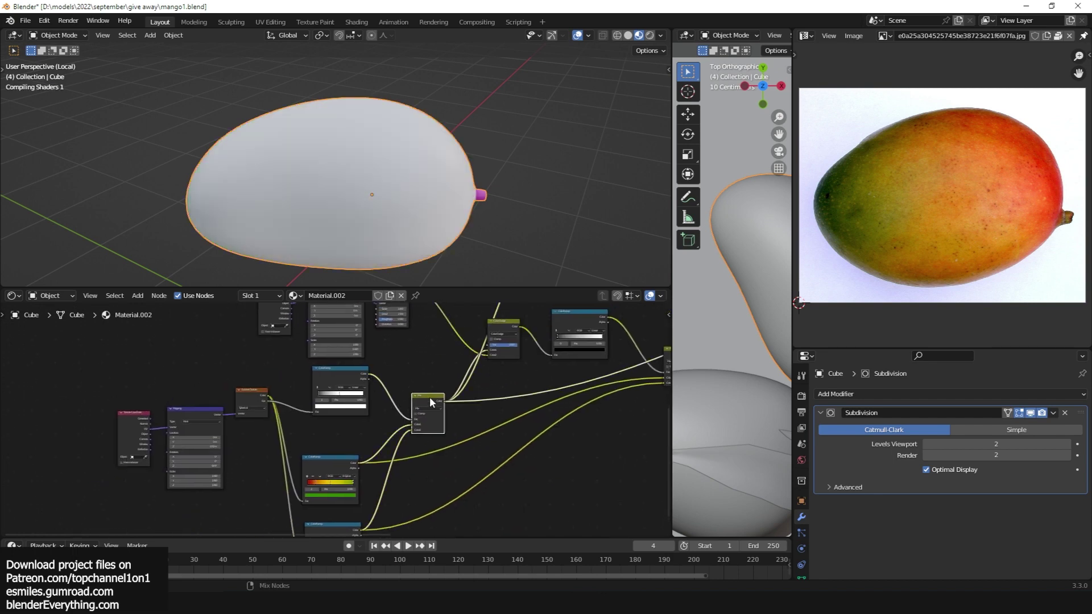
# Preview the following color nodes and the black-and-white Color Ramp fed by the top Noise Texture.
pyautogui.moveTo(487, 322); pyautogui.dragTo(337, 466, button='middle')
pyautogui.keyDown('ctrl'); pyautogui.keyDown('shift'); pyautogui.click(426, 370); pyautogui.keyUp('shift'); pyautogui.keyUp('ctrl')
pyautogui.keyDown('ctrl'); pyautogui.keyDown('shift'); pyautogui.click(368, 389); pyautogui.keyUp('shift'); pyautogui.keyUp('ctrl')
pyautogui.keyDown('ctrl'); pyautogui.keyDown('shift'); pyautogui.click(389, 352); pyautogui.keyUp('shift'); pyautogui.keyUp('ctrl')
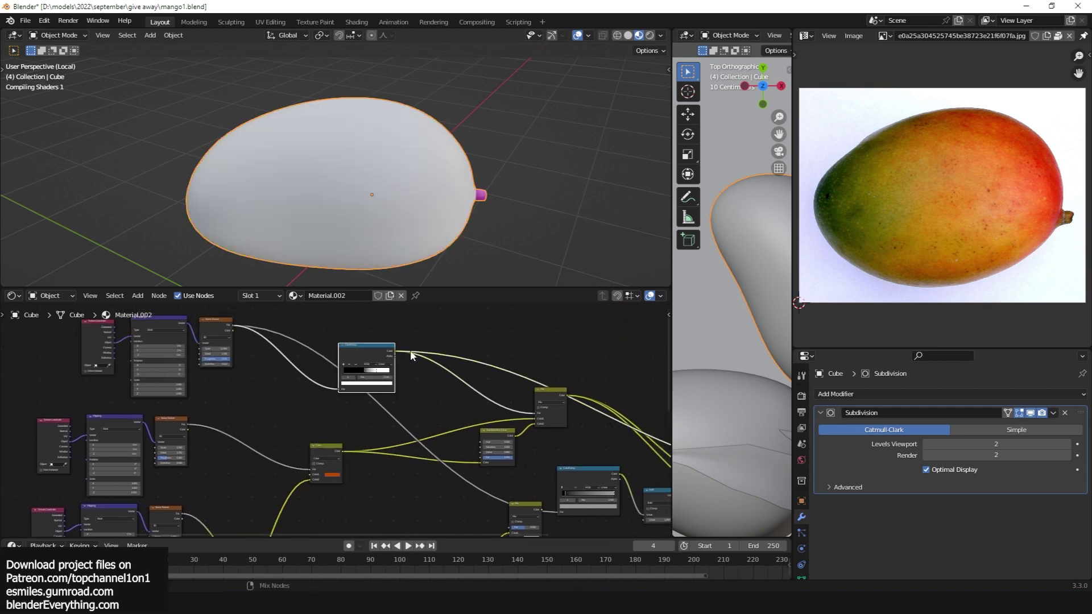
# Reconnect the mango's Principled BSDF to the material output and view the fruit from several sides.
pyautogui.moveTo(563, 460); pyautogui.dragTo(373, 427, button='middle')
pyautogui.moveTo(542, 431); pyautogui.dragTo(398, 412, button='middle')
pyautogui.keyDown('ctrl'); pyautogui.keyDown('shift'); pyautogui.click(430, 408); pyautogui.keyUp('shift'); pyautogui.keyUp('ctrl')
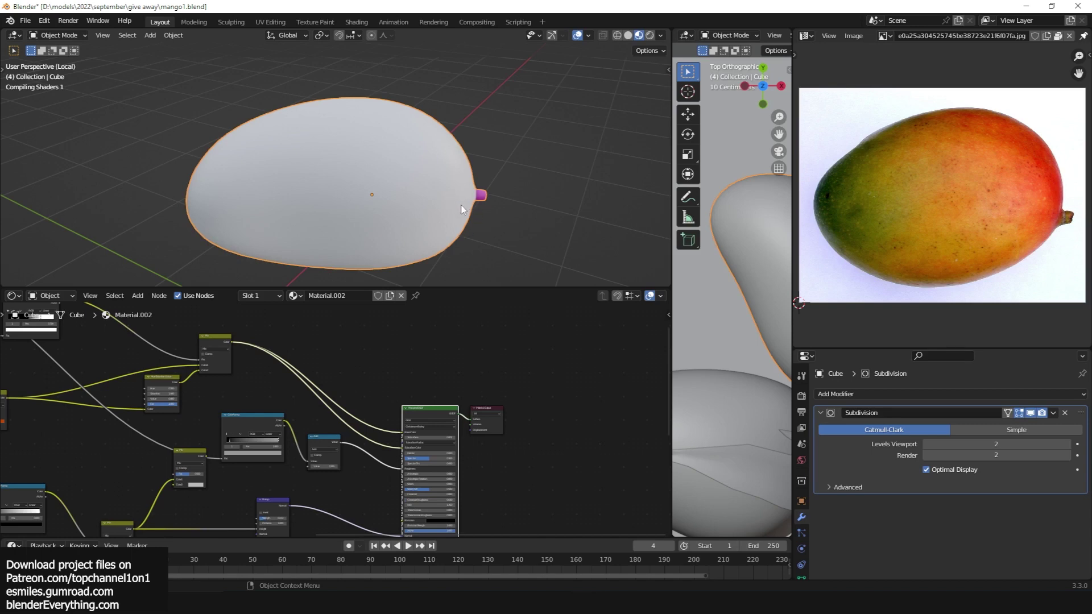
pyautogui.moveTo(461, 204); pyautogui.dragTo(404, 198, button='middle')
pyautogui.scroll(2, 441, 214)
pyautogui.scroll(-3, 439, 212)
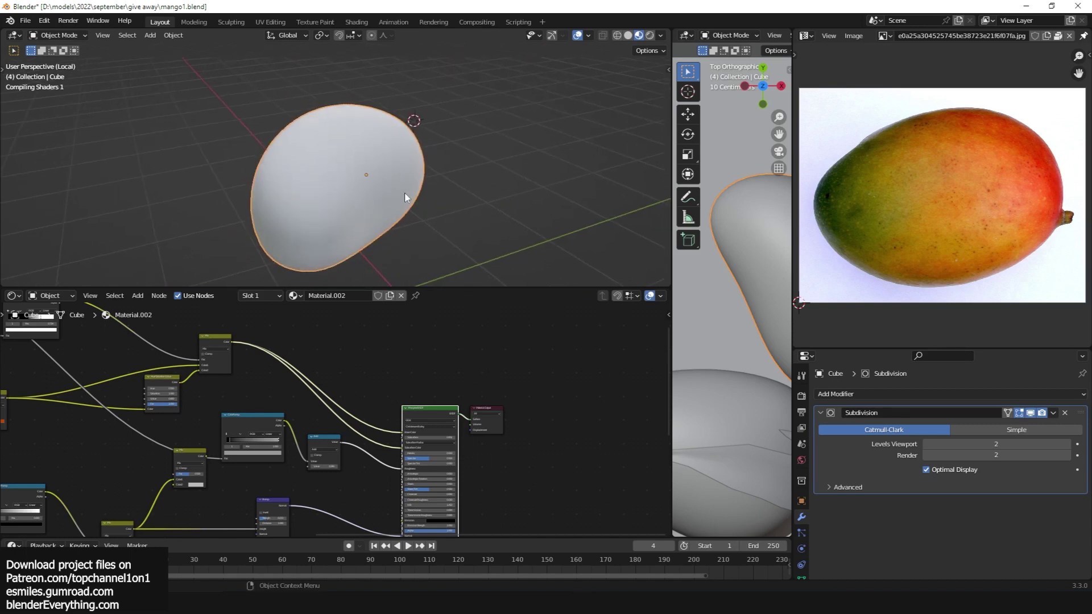
pyautogui.moveTo(469, 199); pyautogui.dragTo(546, 192, button='middle')
# Leave local view and look at the mango together with the green and sliced mangoes.
pyautogui.press('KP_Divide')
pyautogui.scroll(-3, 470, 172)
pyautogui.scroll(5, 353, 170)
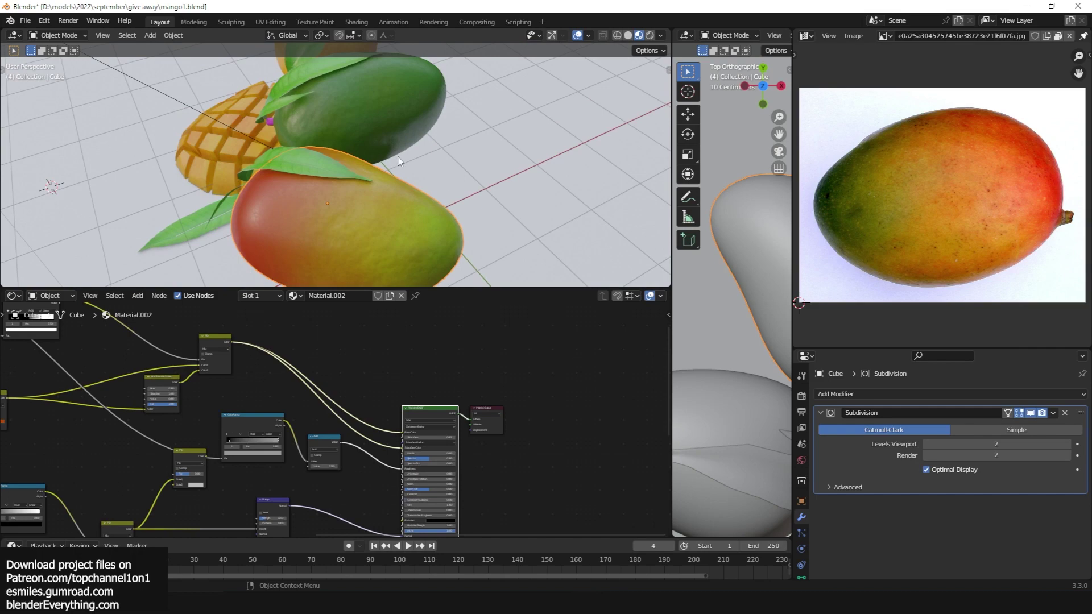
pyautogui.moveTo(399, 161); pyautogui.dragTo(613, 199, button='middle')
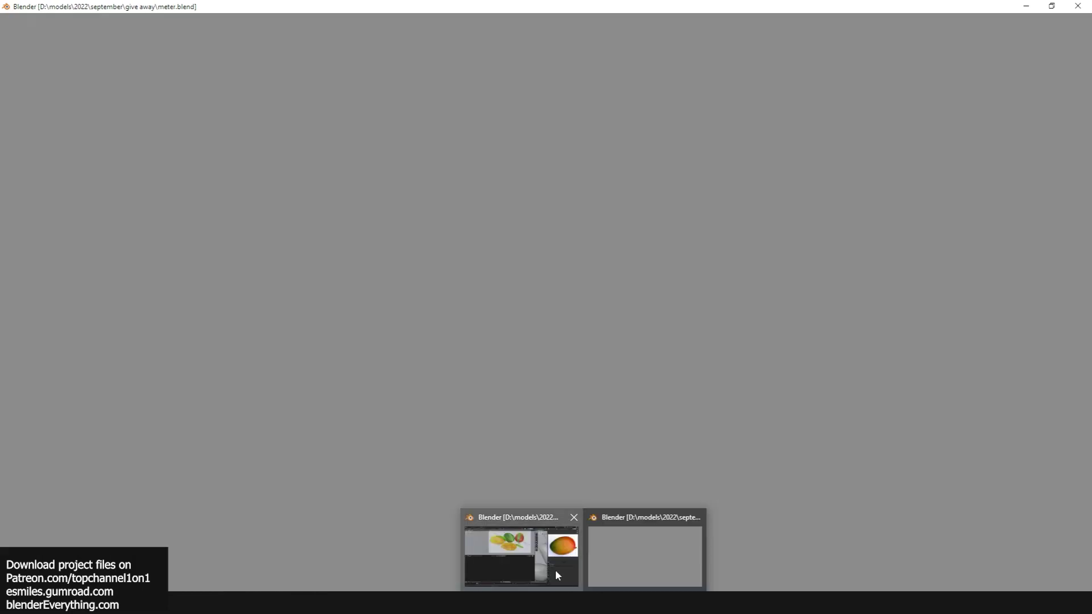
# Switch to meter.blend and examine the meter's dial, needle and screws up close.
pyautogui.click(555, 569)
pyautogui.rightClick(504, 211)
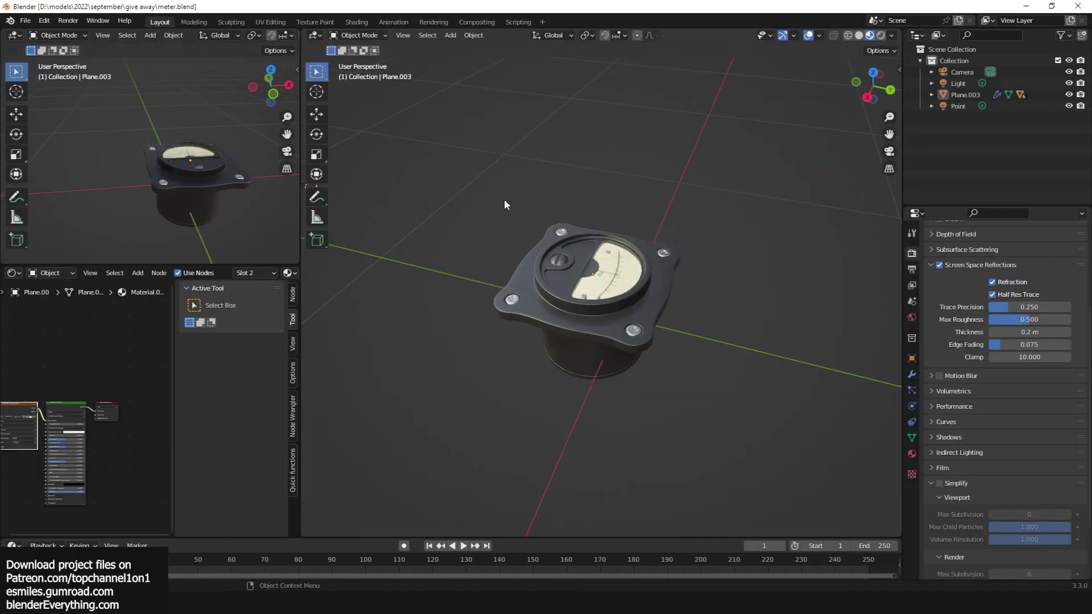
pyautogui.moveTo(504, 200); pyautogui.dragTo(606, 333, button='middle')
pyautogui.scroll(7, 651, 237)
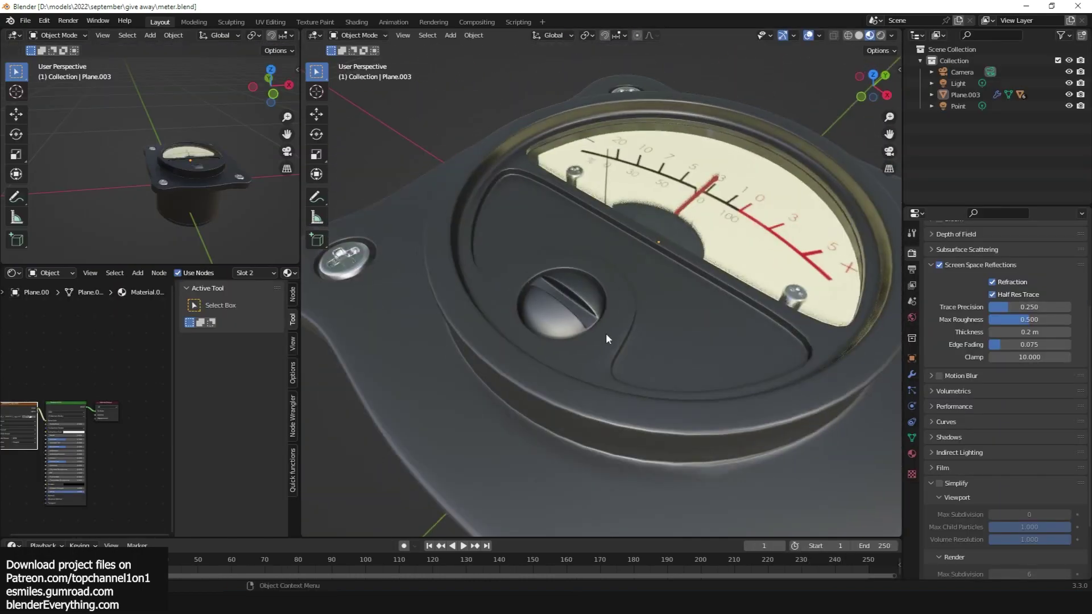
# Switch to soda can.blend and examine the can's metal lid up close from above.
pyautogui.rightClick(501, 175)
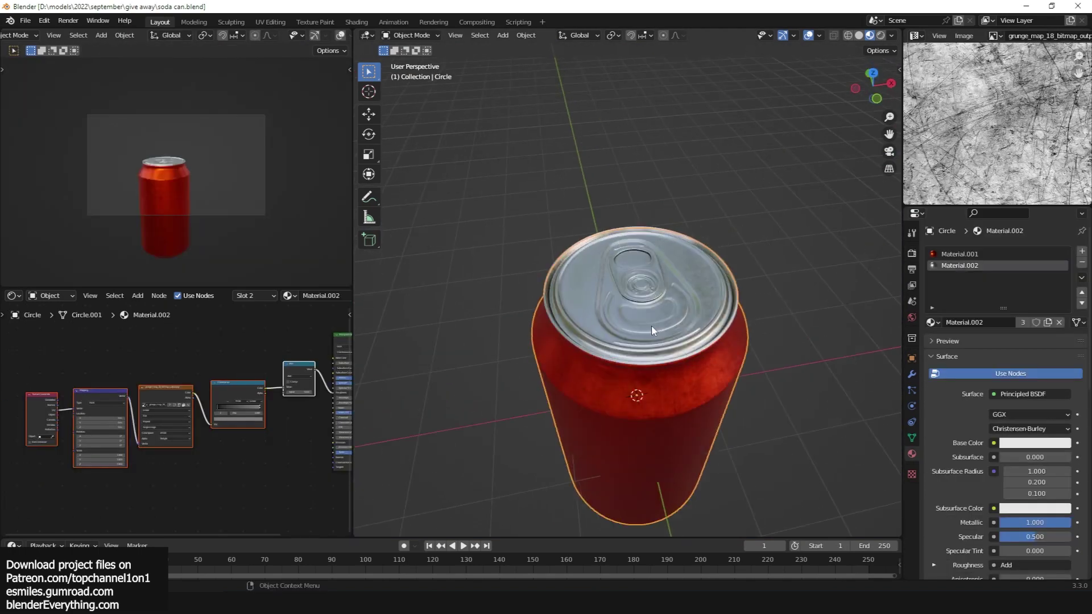
pyautogui.moveTo(651, 325); pyautogui.dragTo(677, 265, button='middle')
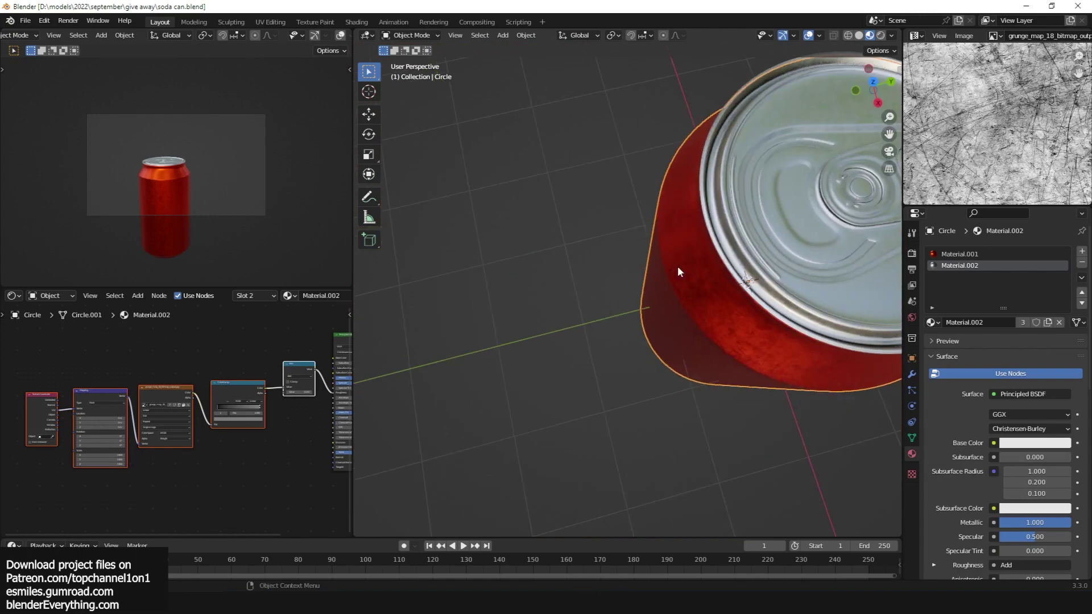